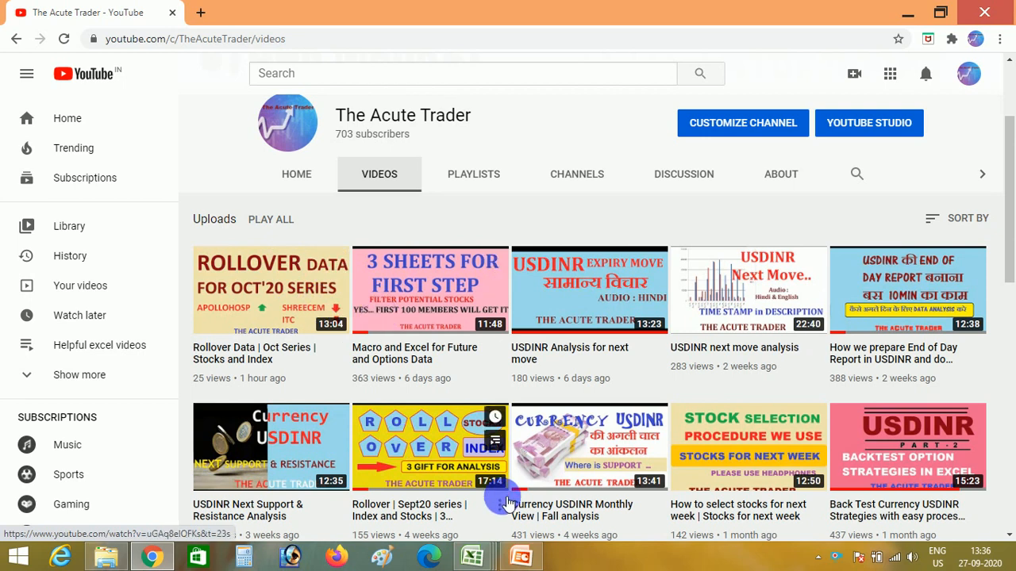
# Show the Disclaimer slide in PowerPoint and switch to the rollover_Sept20_Oct20.xlsx workbook in Excel
pyautogui.click(520, 558)
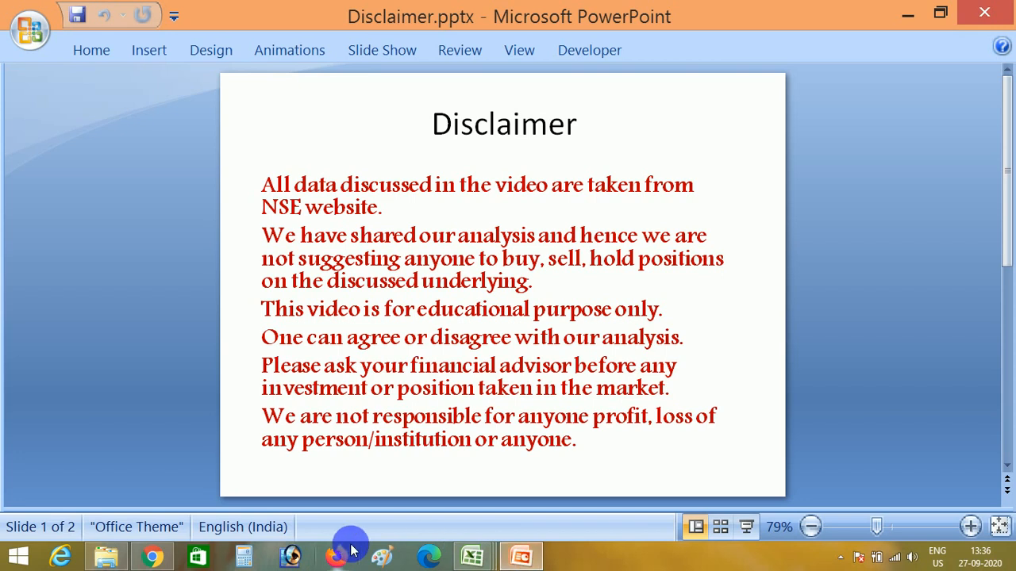
pyautogui.moveTo(476, 556)
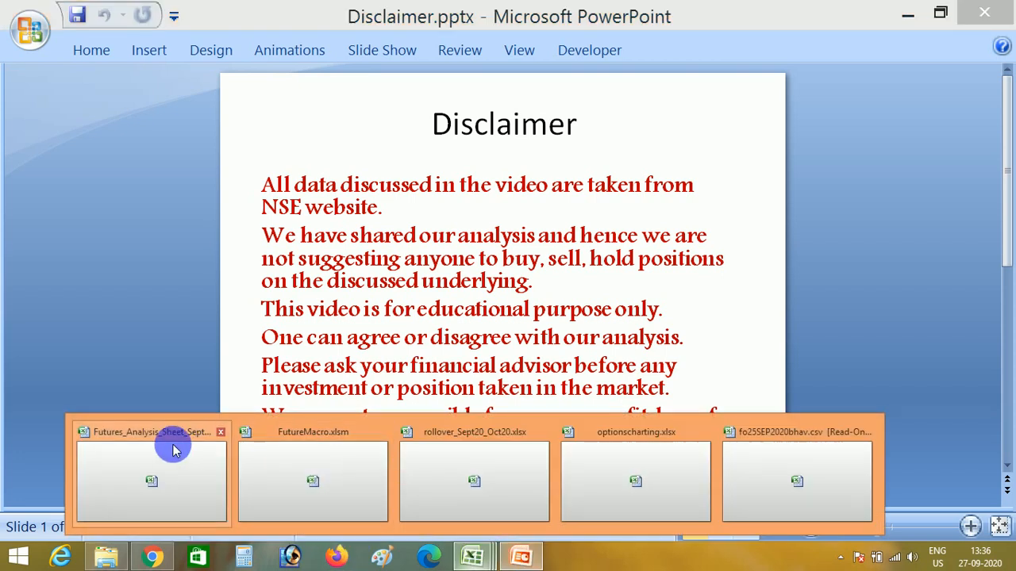
pyautogui.click(484, 463)
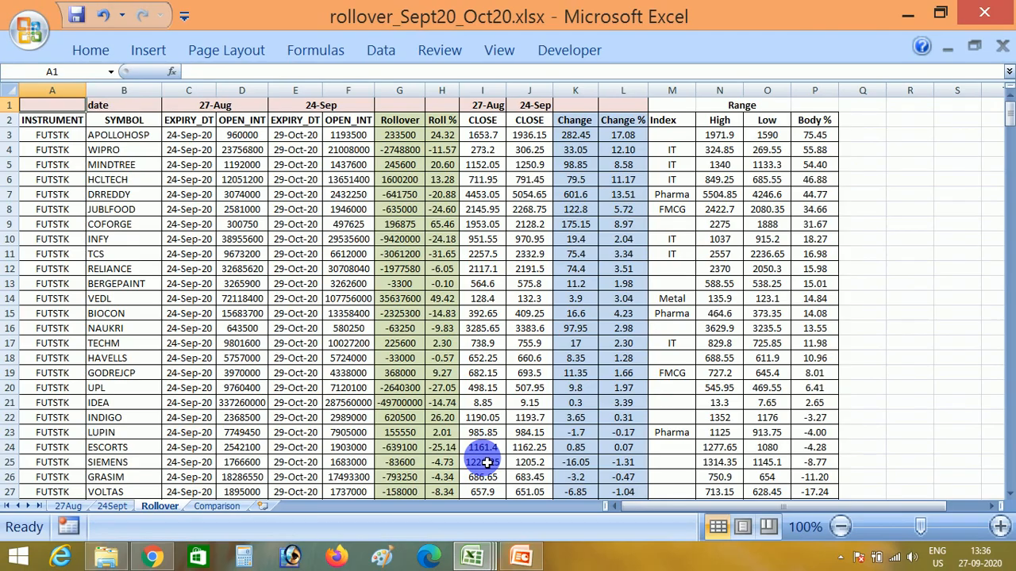
pyautogui.click(247, 315)
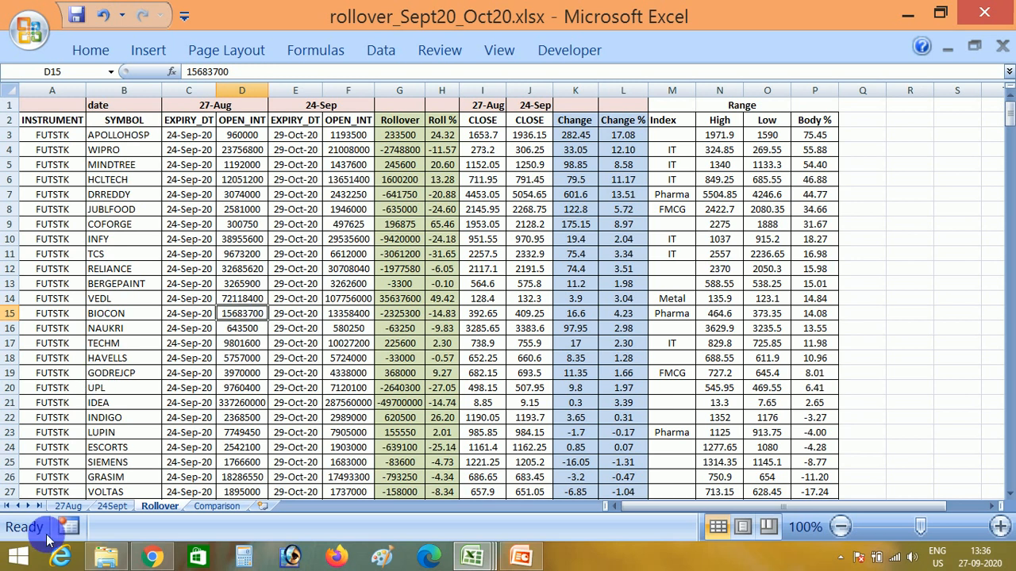
# Examine the futures data and expiry dates on the 27Aug sheet
pyautogui.click(69, 506)
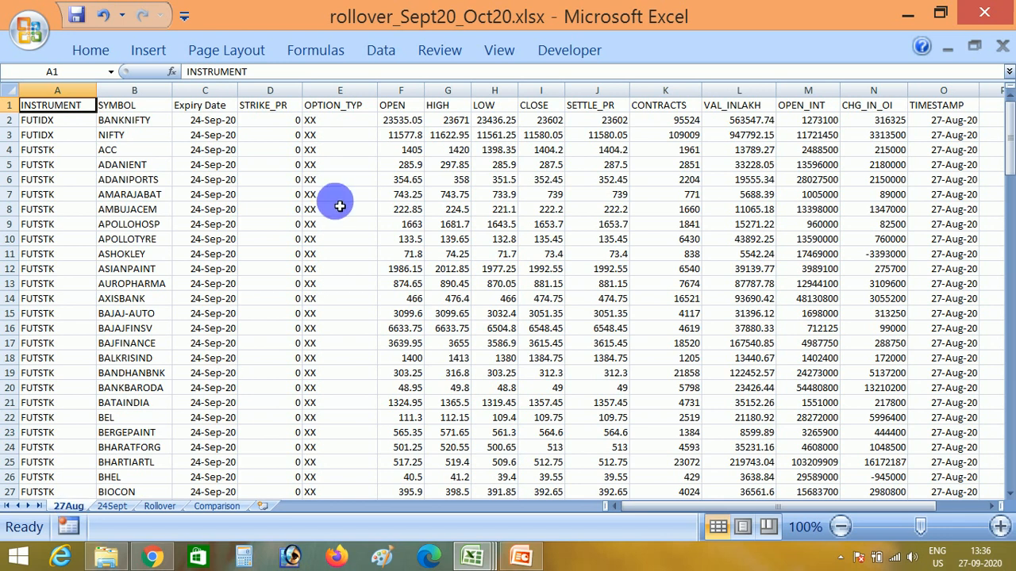
pyautogui.click(297, 152)
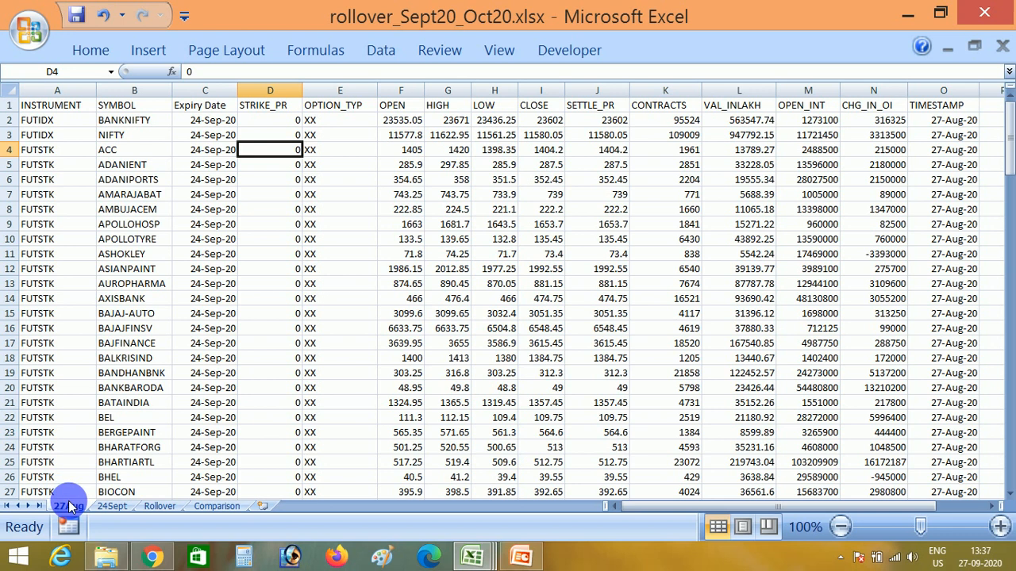
pyautogui.click(225, 283)
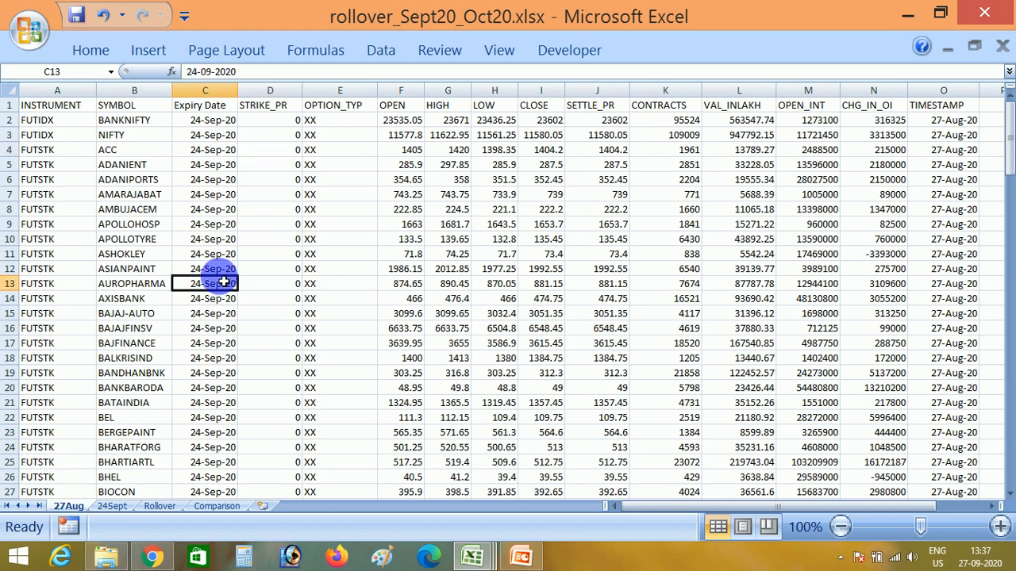
# Examine the expiry date and open interest columns under the 27-Aug heading on the Rollover sheet
pyautogui.click(157, 505)
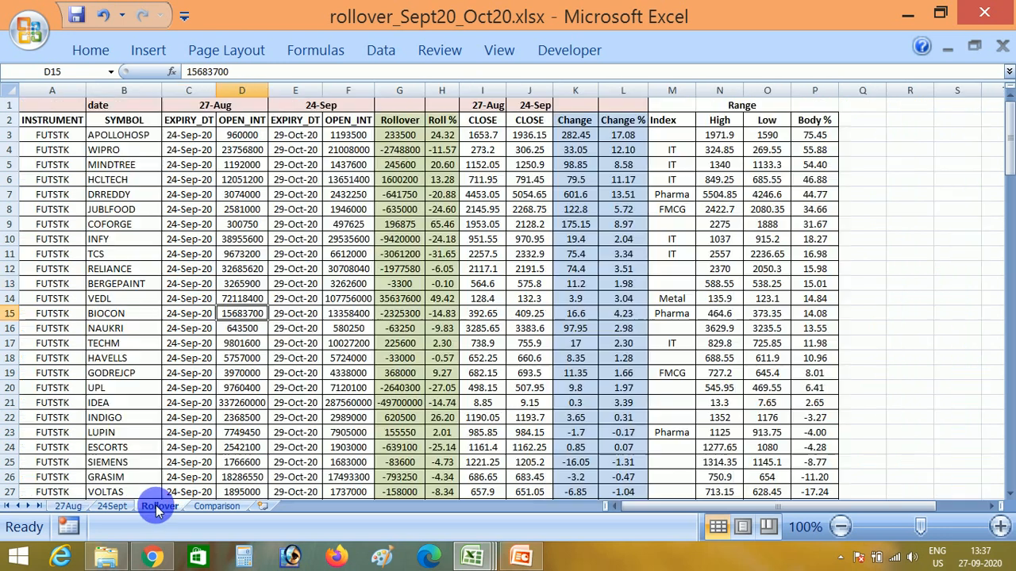
pyautogui.click(208, 176)
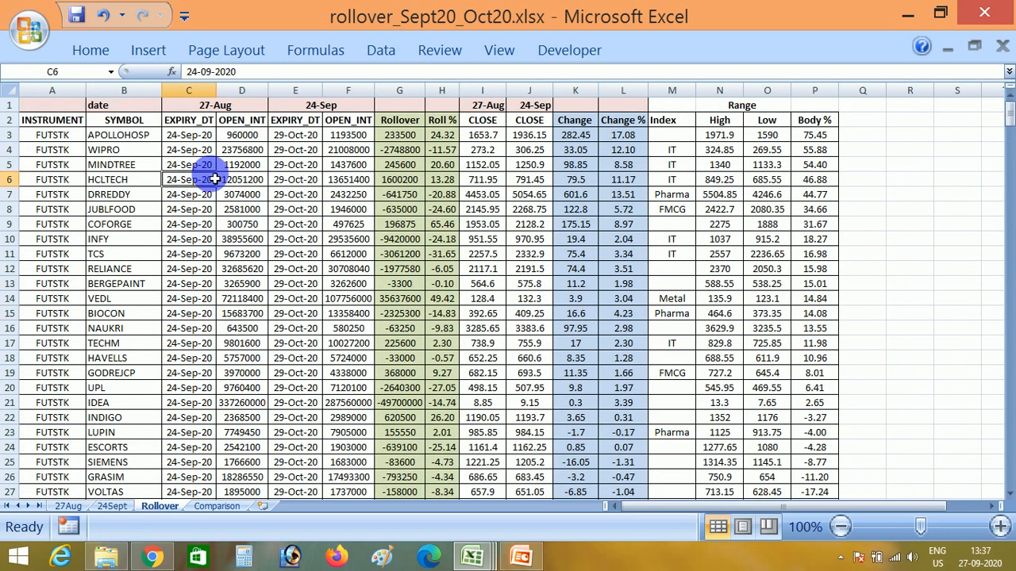
pyautogui.click(246, 108)
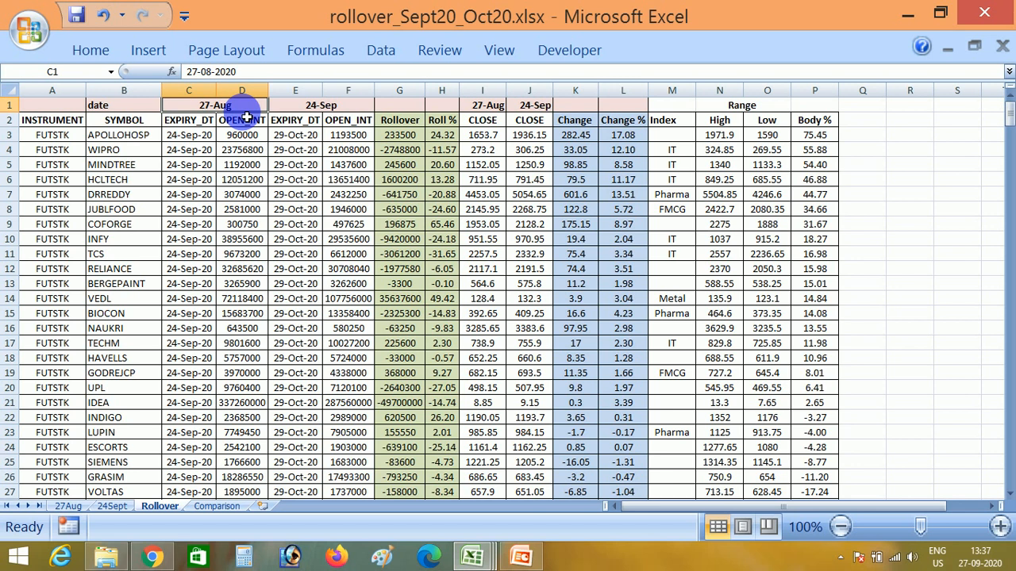
pyautogui.click(247, 119)
pyautogui.press('Down')
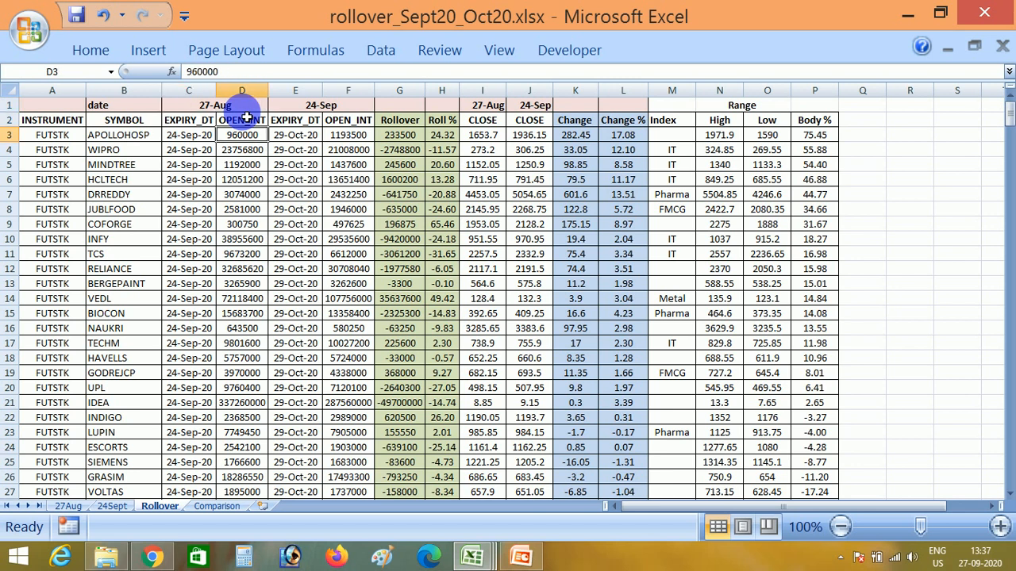
pyautogui.click(203, 135)
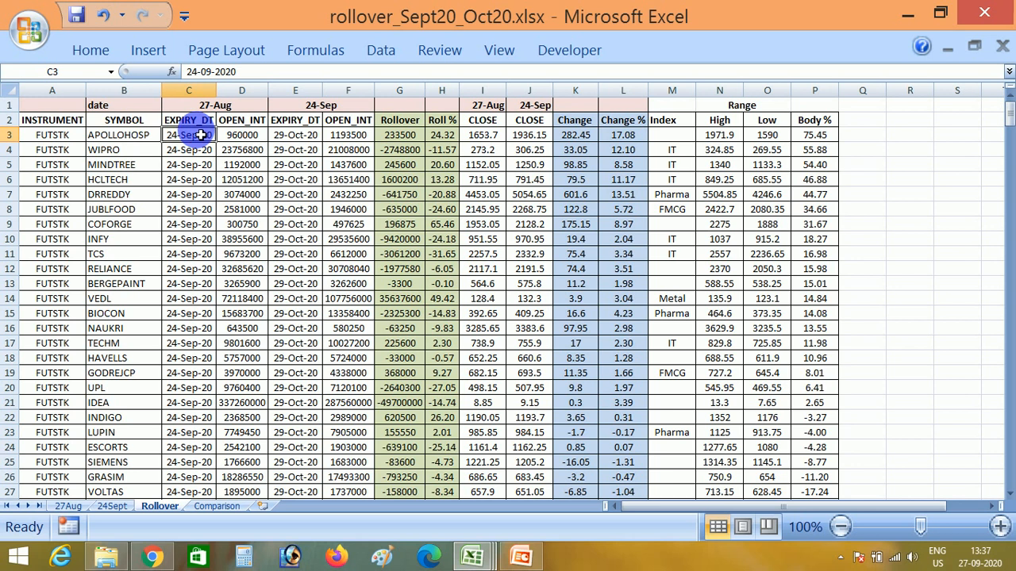
# Examine APOLLOHOSP's expiry date and open interest under the 24-Sep heading
pyautogui.click(296, 110)
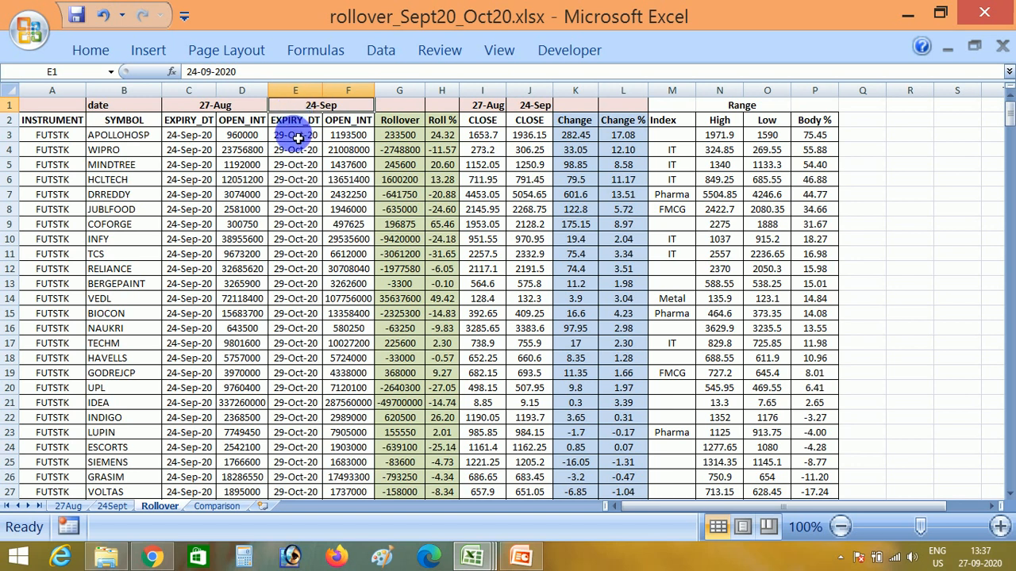
pyautogui.click(296, 139)
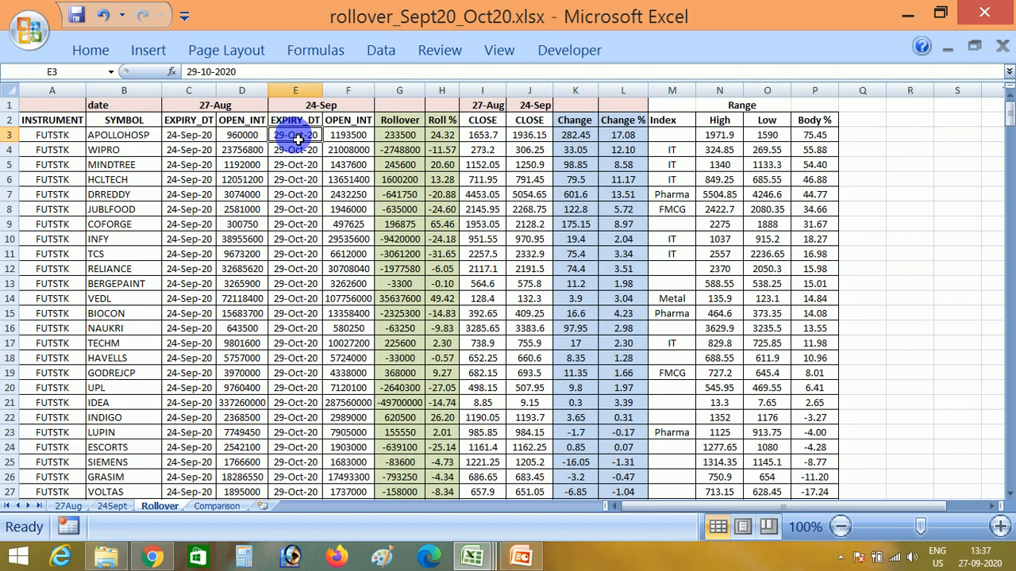
pyautogui.click(338, 139)
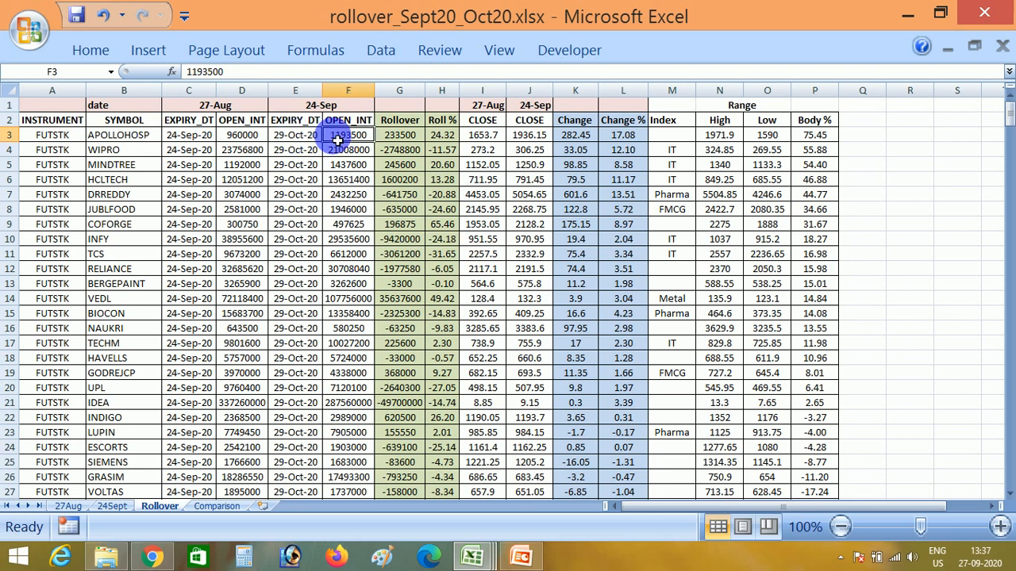
pyautogui.click(309, 139)
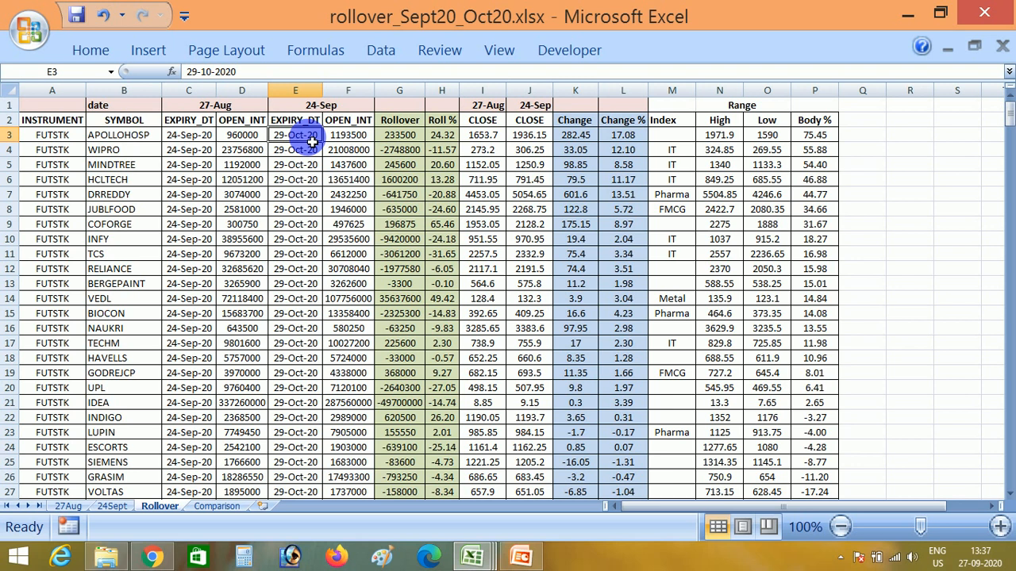
# Compare APOLLOHOSP's open interest between 27-Aug and 24-Sep, and inspect its Rollover and Roll % formulas
pyautogui.click(211, 105)
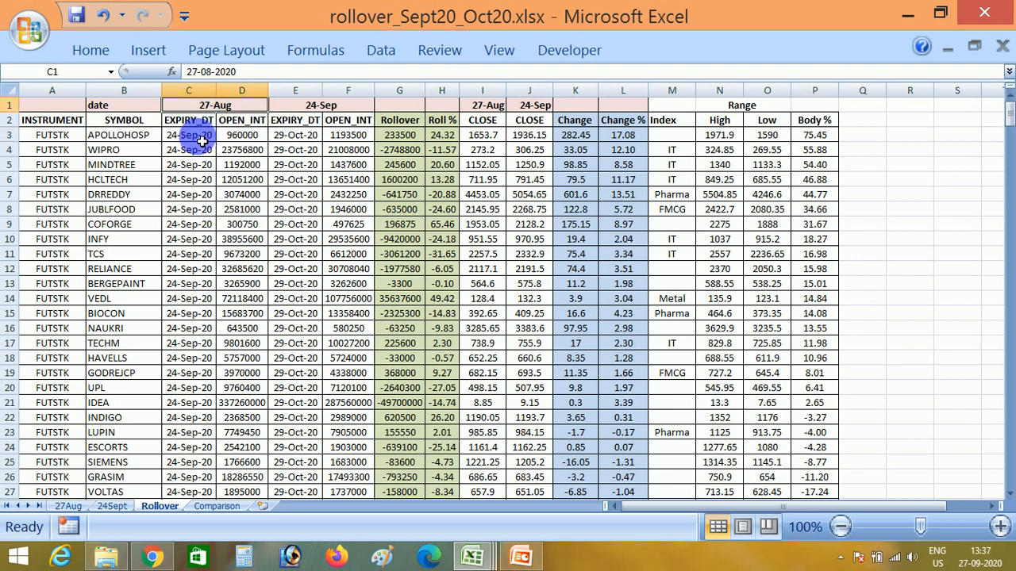
pyautogui.click(202, 141)
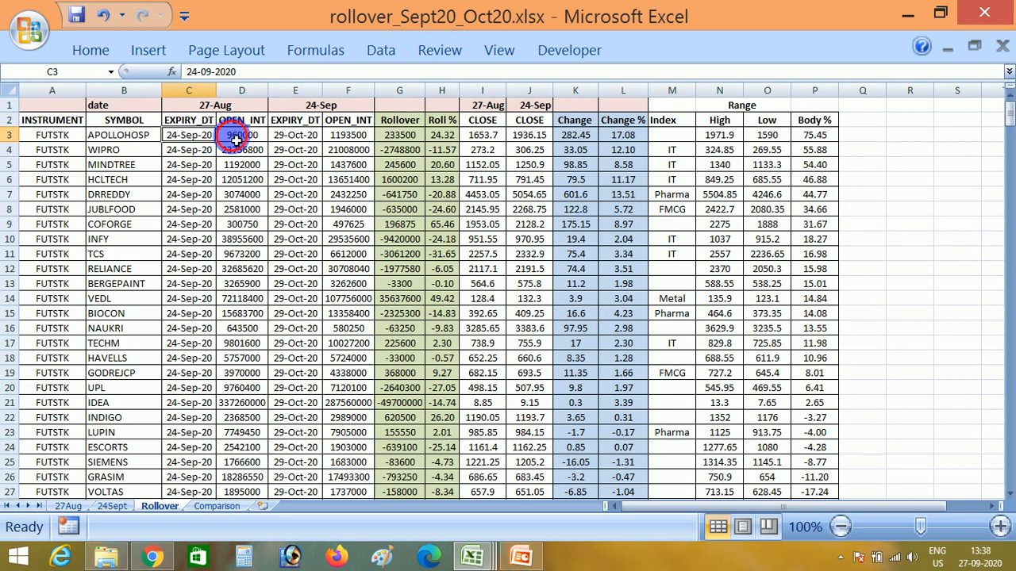
pyautogui.click(236, 138)
pyautogui.click(308, 109)
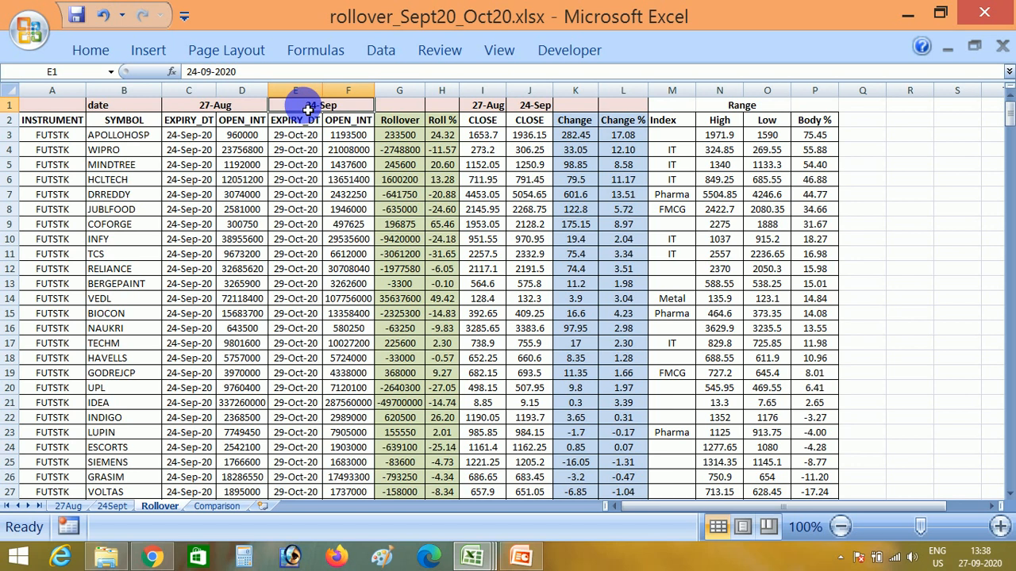
pyautogui.click(300, 149)
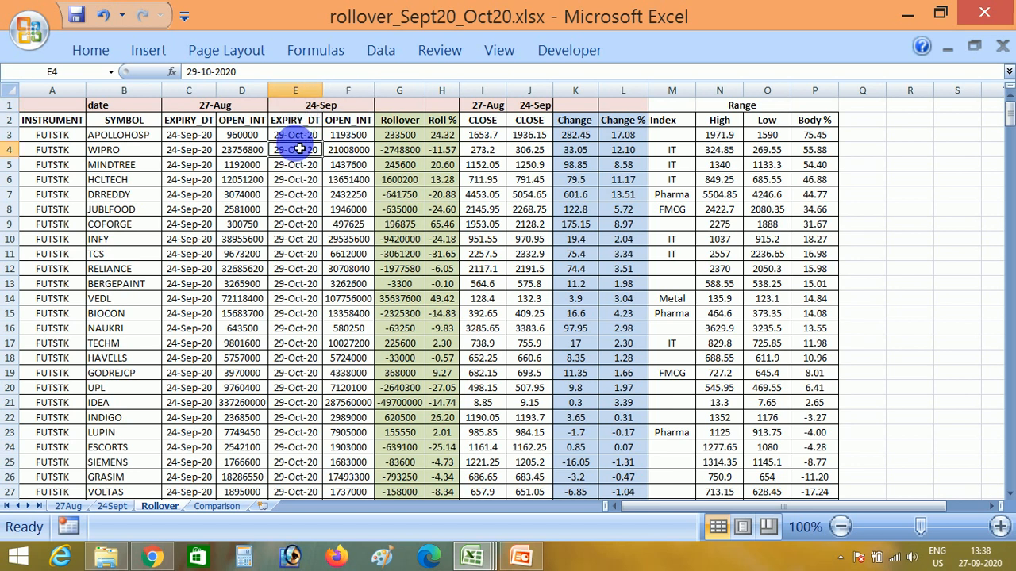
pyautogui.click(353, 140)
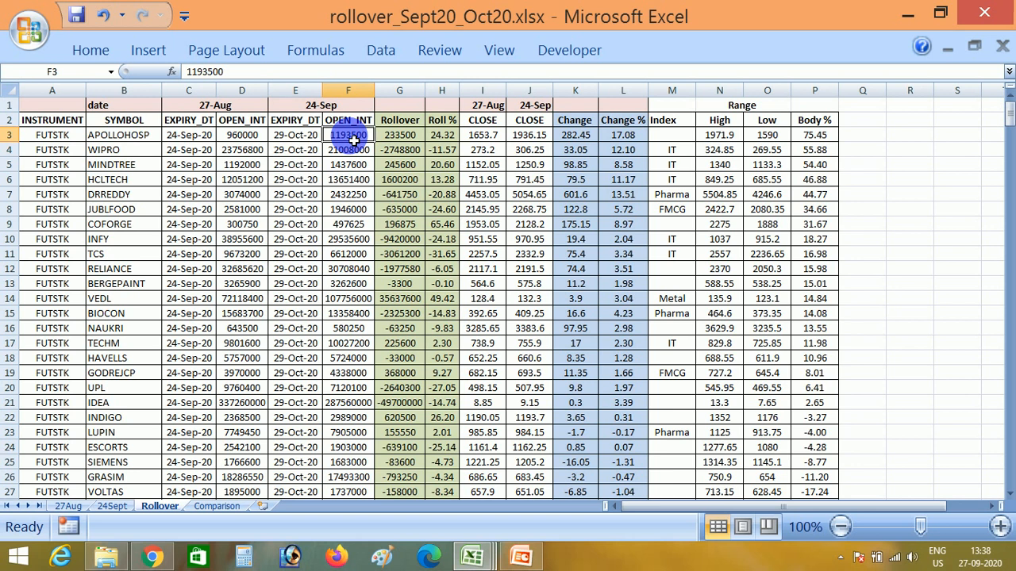
pyautogui.click(447, 143)
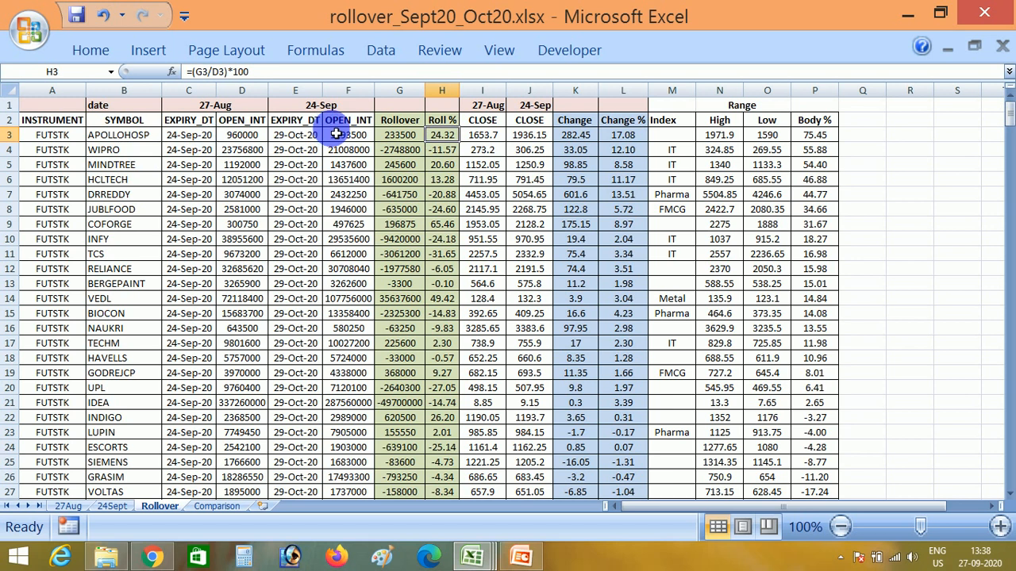
pyautogui.click(414, 137)
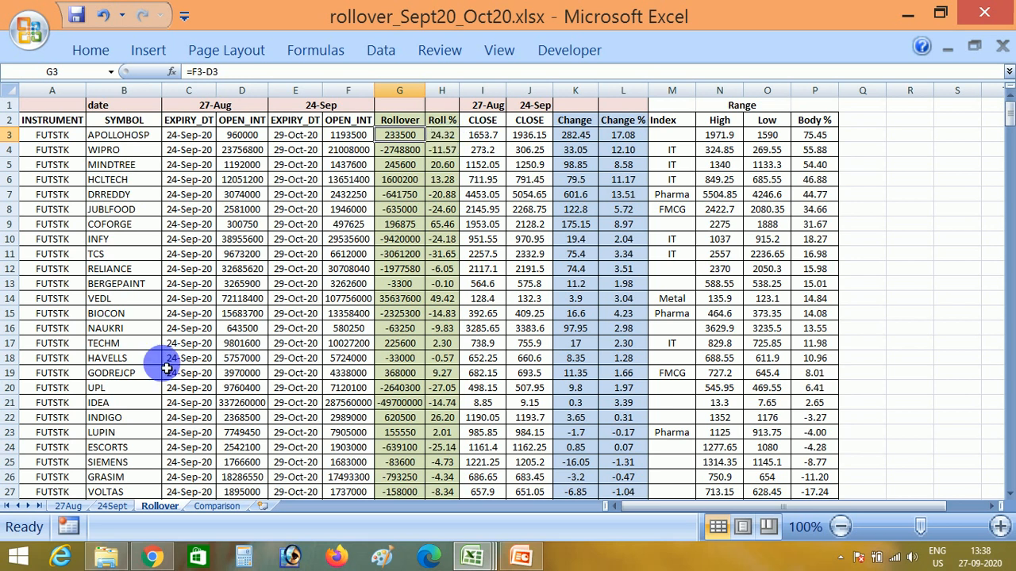
# Compare the expiry dates on the 27Aug sheet with those on the 24Sept sheet
pyautogui.click(72, 507)
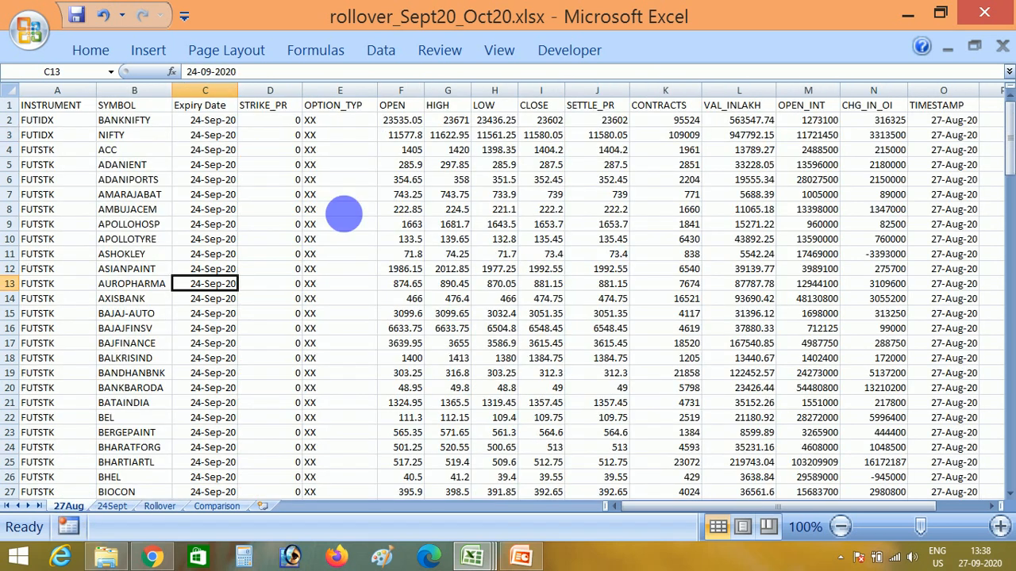
pyautogui.click(211, 151)
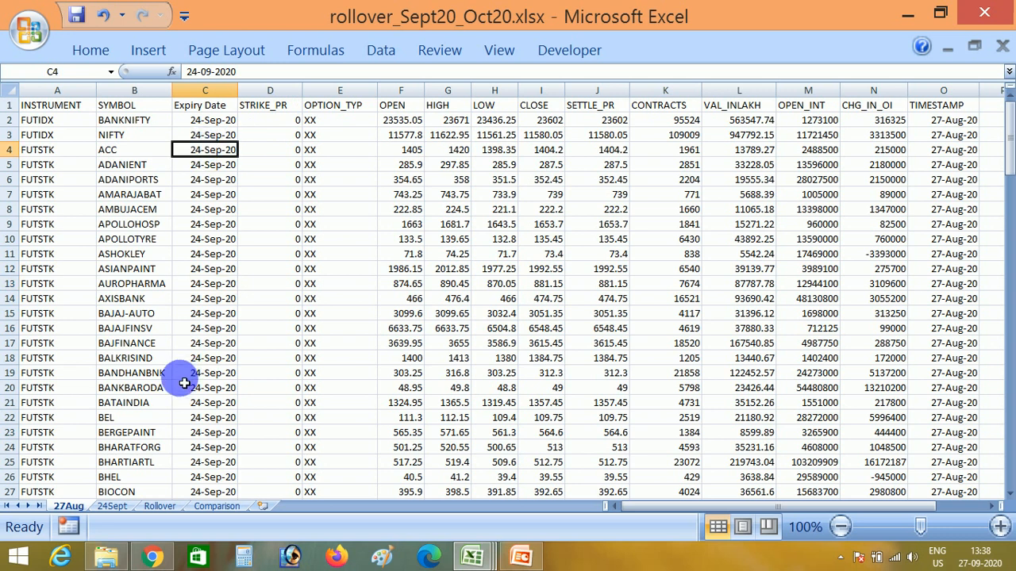
pyautogui.click(104, 507)
pyautogui.click(209, 184)
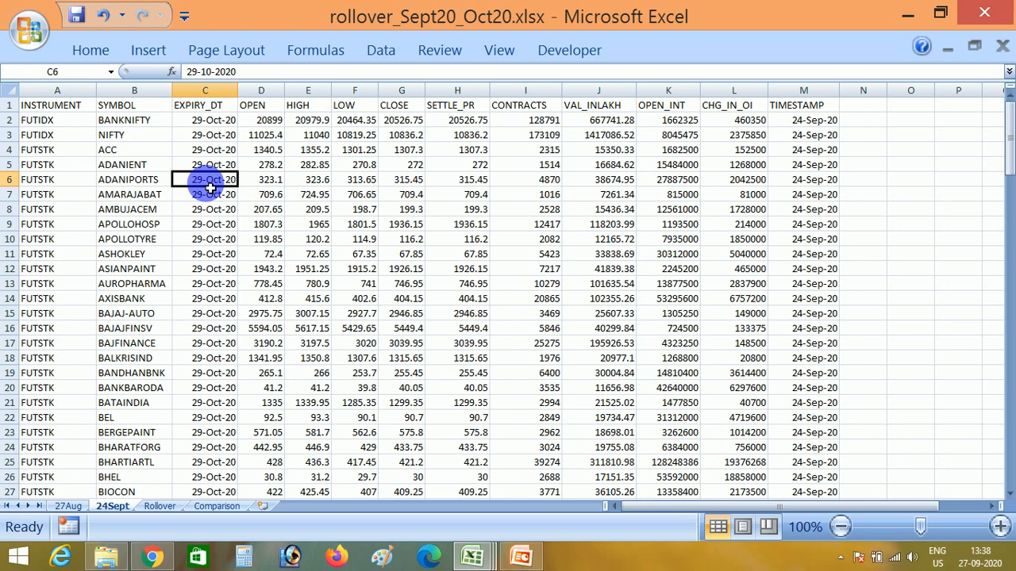
# Sort the Rollover sheet's table ascending by SYMBOL and by INSTRUMENT using AutoFilter, and remove the filter
pyautogui.click(163, 506)
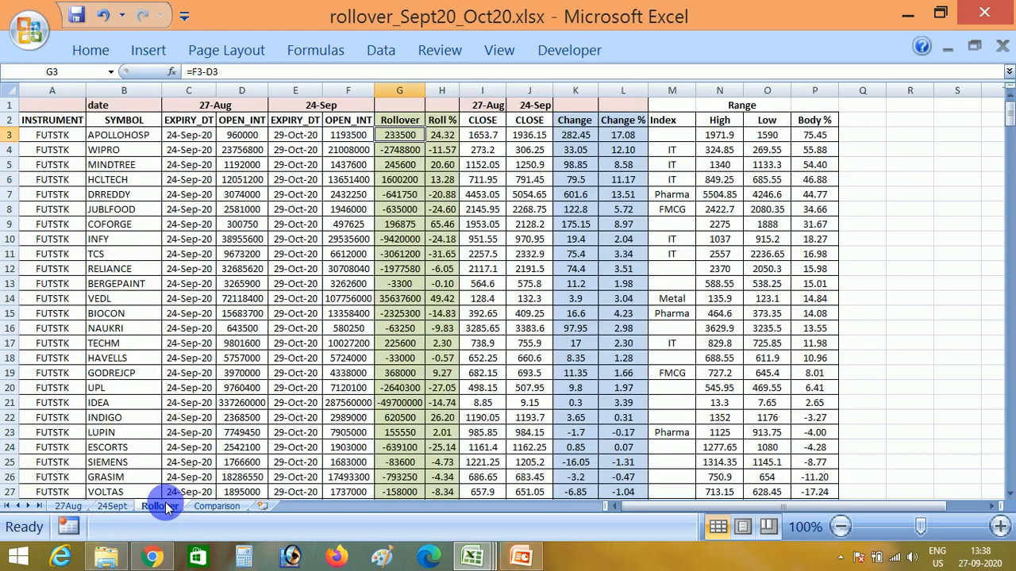
pyautogui.click(133, 122)
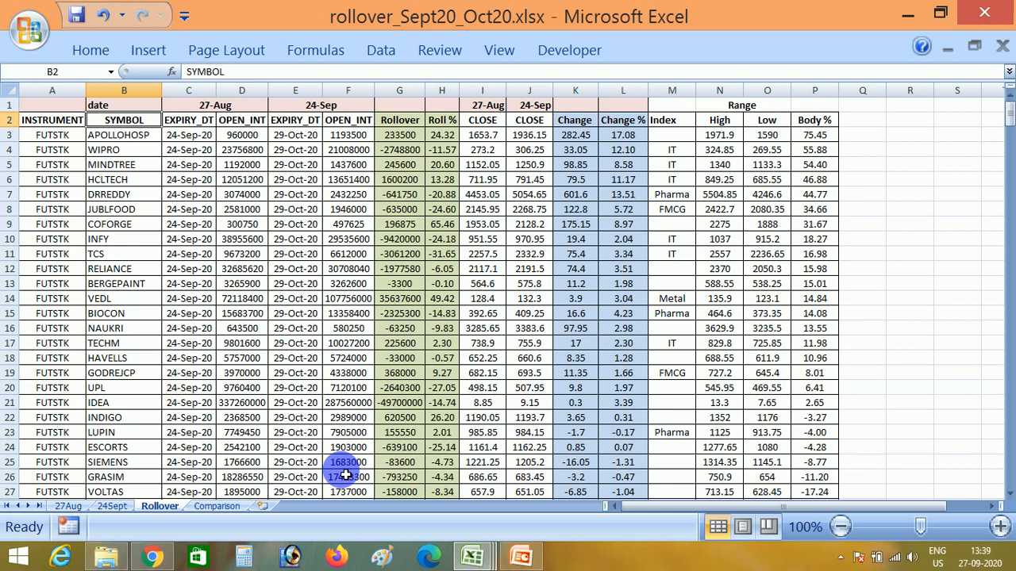
pyautogui.hotkey('alt', 'd')
pyautogui.press('f')
pyautogui.press('f')
pyautogui.hotkey('alt', 'Down')
pyautogui.press('s')
pyautogui.hotkey('alt', 'Down')
pyautogui.press('s')
pyautogui.hotkey('alt', 'd')
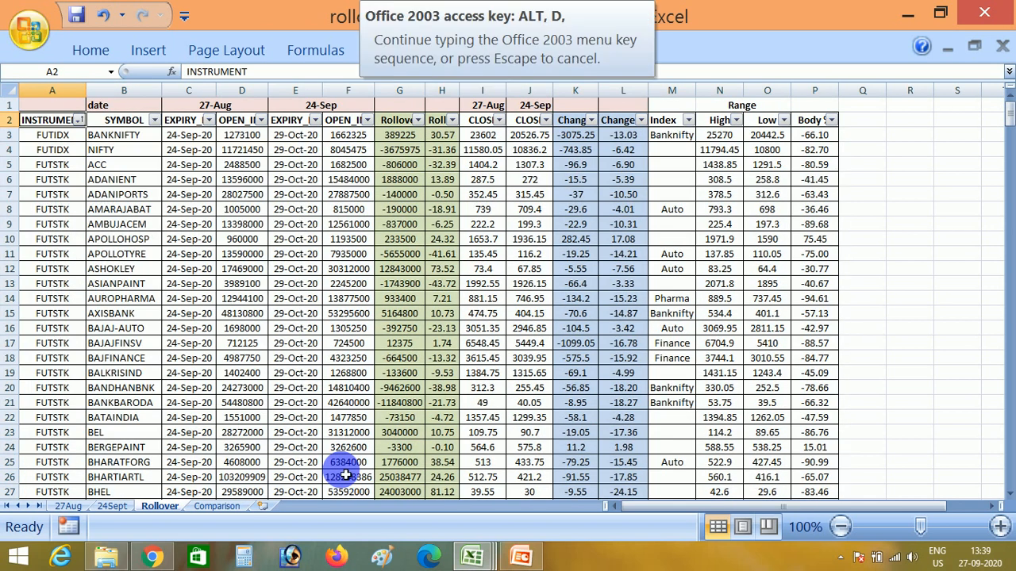
pyautogui.press('f')
pyautogui.press('f')
# Examine the ACC row's symbol and its expiry dates for 27-Aug and 24-Sep on the Rollover sheet
pyautogui.press('Down')
pyautogui.press('Down')
pyautogui.press('Right')
pyautogui.press('Down')
pyautogui.press('Down')
pyautogui.press('Up')
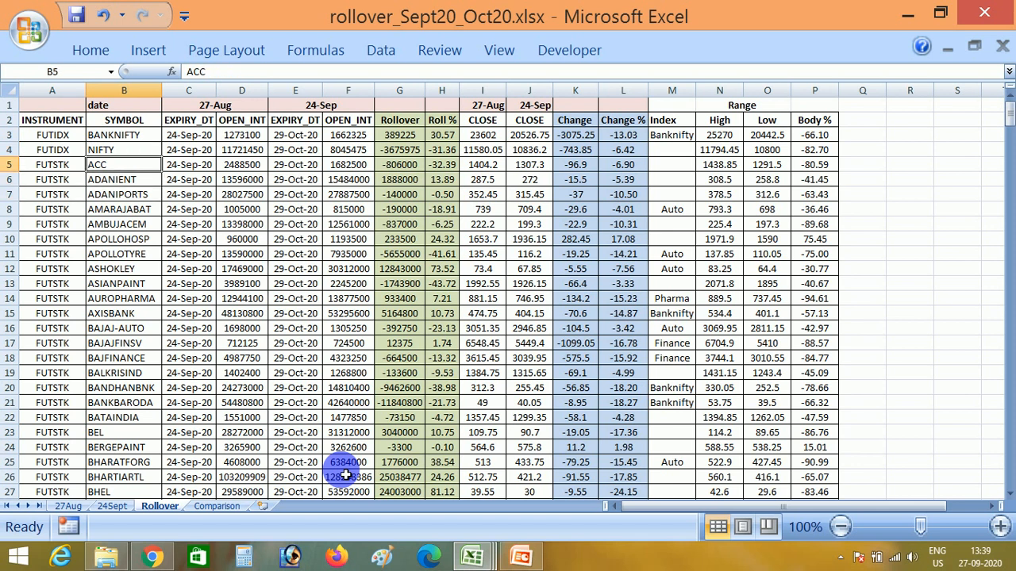
pyautogui.press('Right')
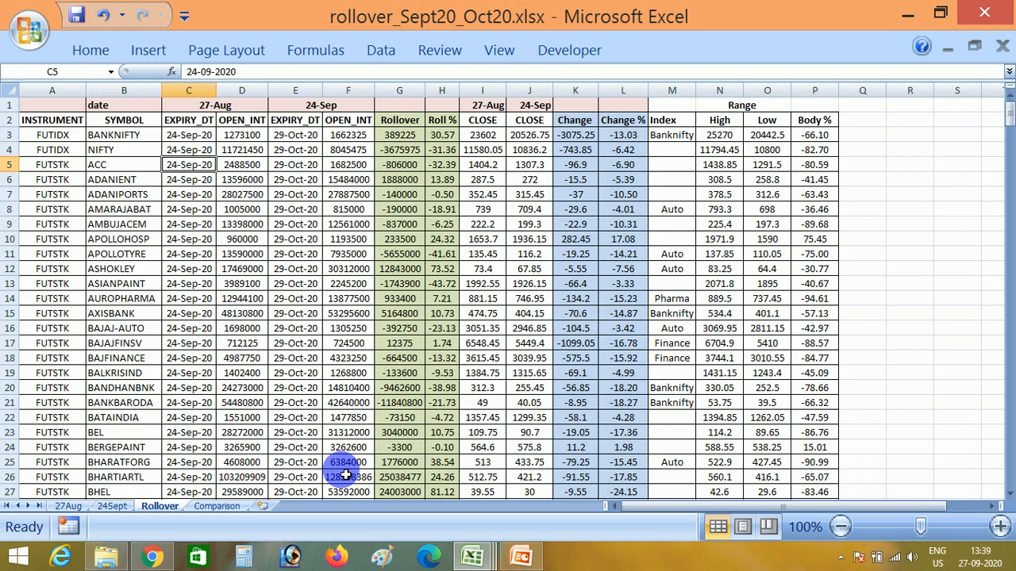
pyautogui.press('Right')
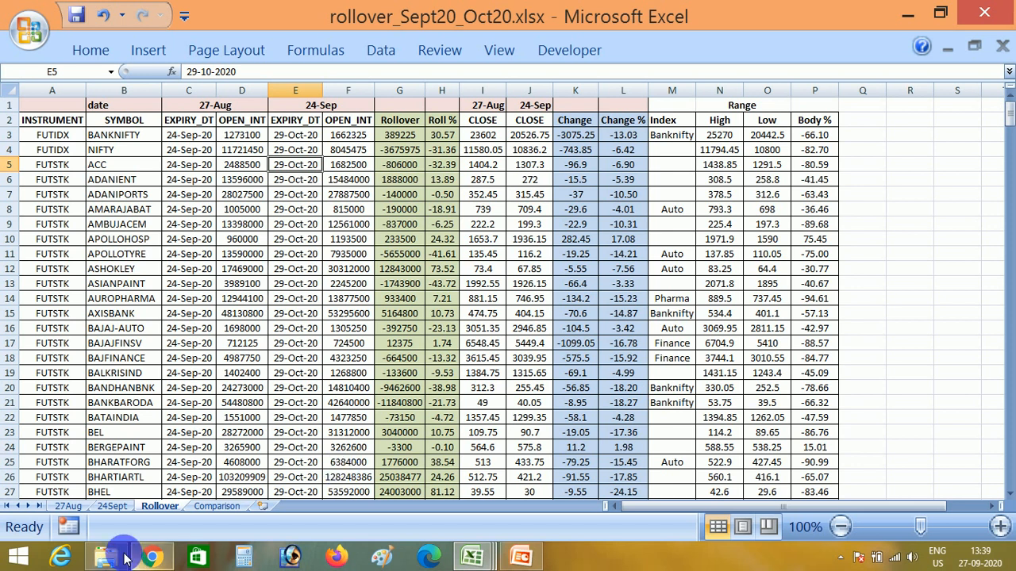
# Glance at the 24Sept sheet and go back to the ACC symbol on the Rollover sheet
pyautogui.click(107, 505)
pyautogui.click(151, 508)
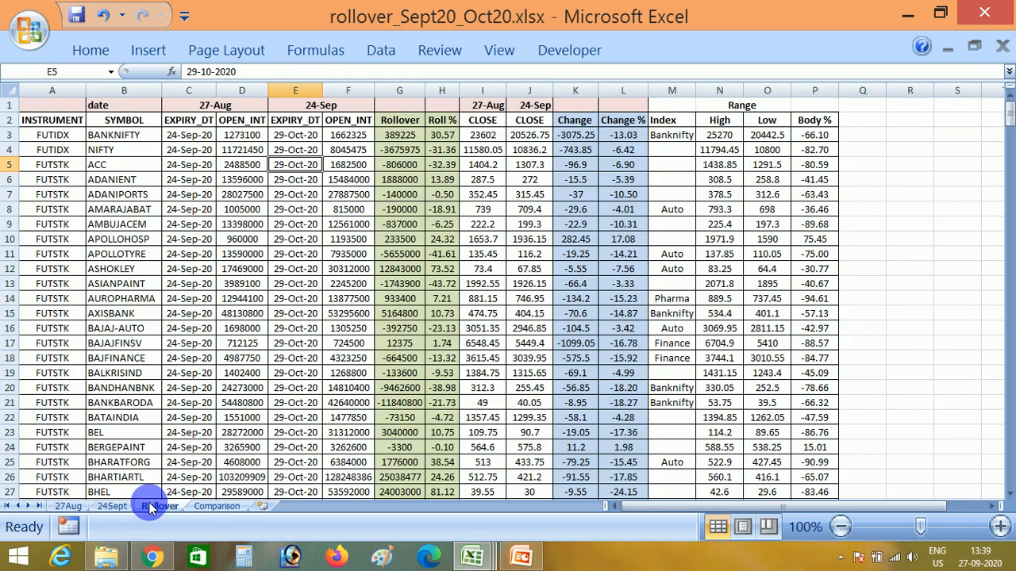
pyautogui.click(295, 194)
pyautogui.press('Up')
pyautogui.press('Up')
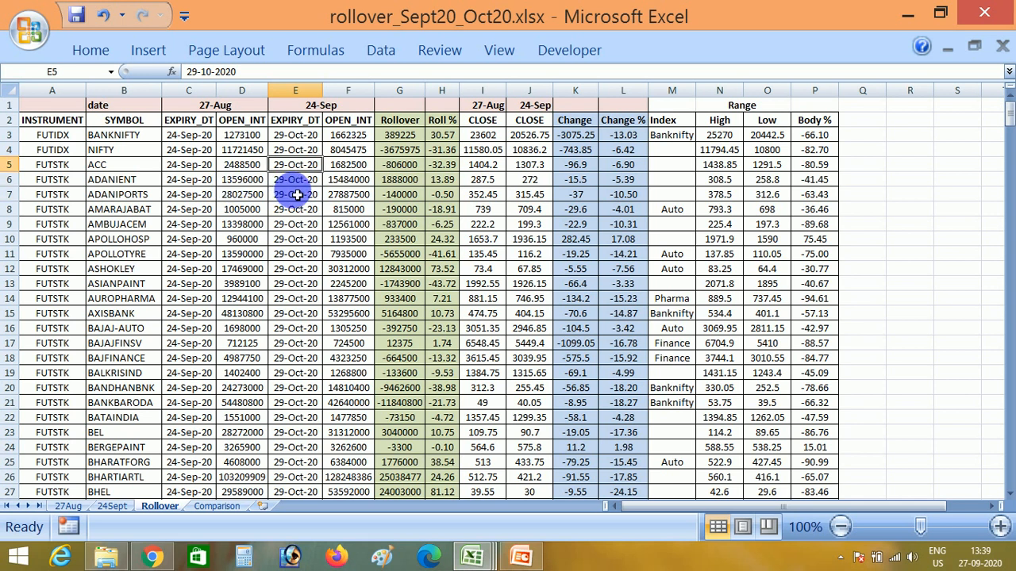
pyautogui.press('Left')
pyautogui.press('Left')
pyautogui.press('Left')
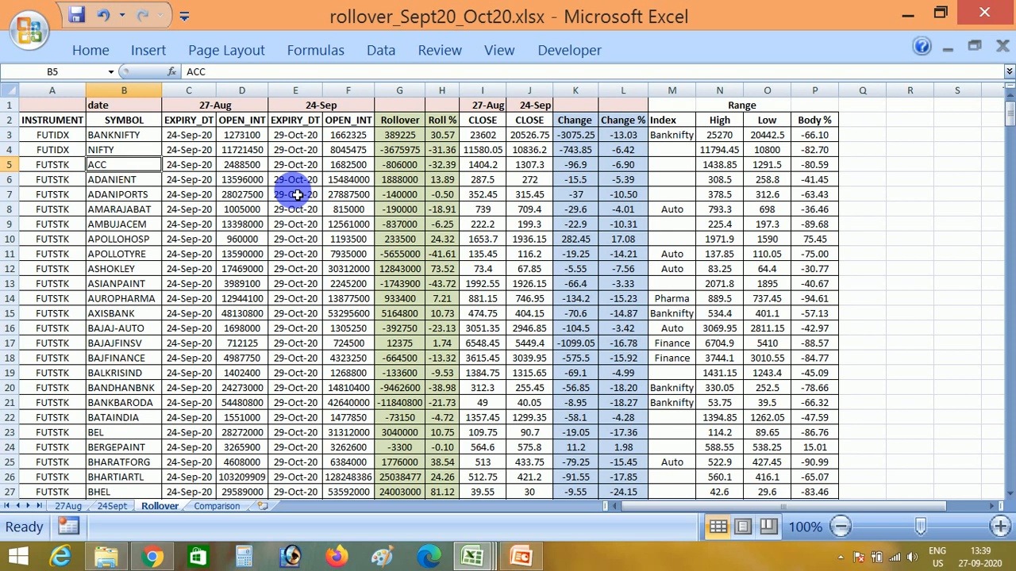
# Examine the BANKNIFTY row's expiry dates, open interest, Rollover and Roll % on the Rollover sheet
pyautogui.press('Up')
pyautogui.press('Up')
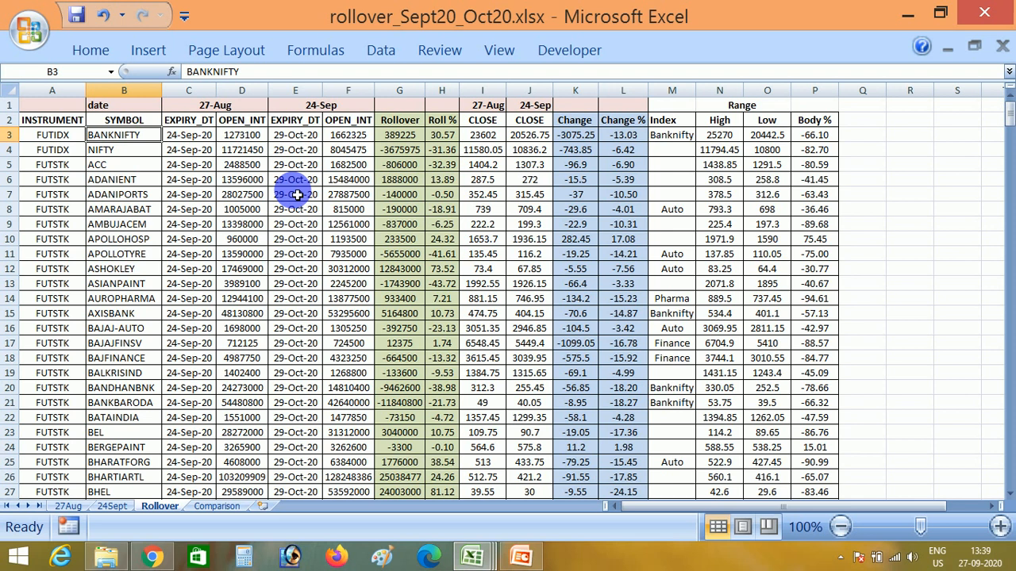
pyautogui.press('Right')
pyautogui.press('Right')
pyautogui.press('Right')
pyautogui.press('Right')
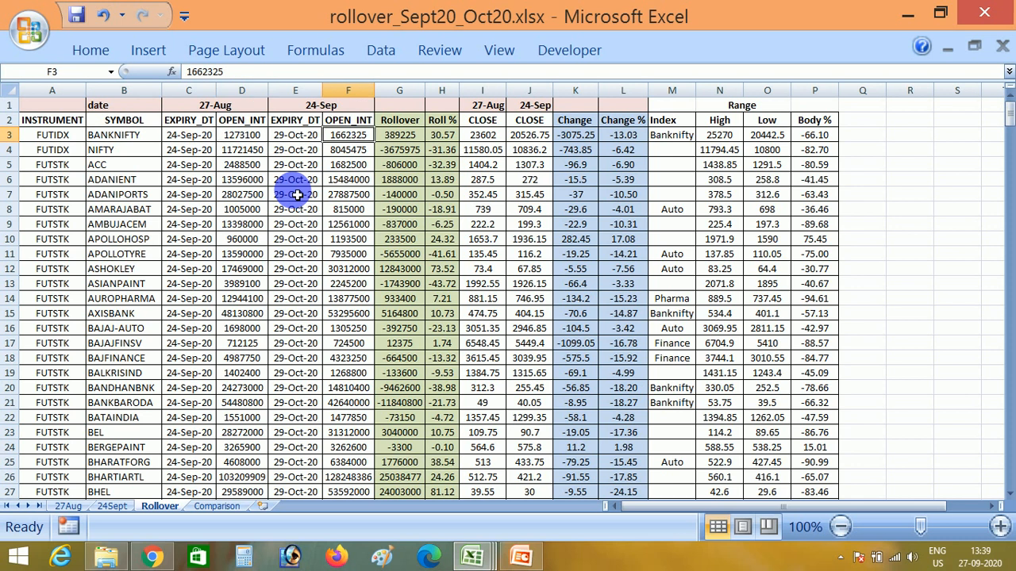
pyautogui.press('Right')
pyautogui.press('Right')
pyautogui.press('Right')
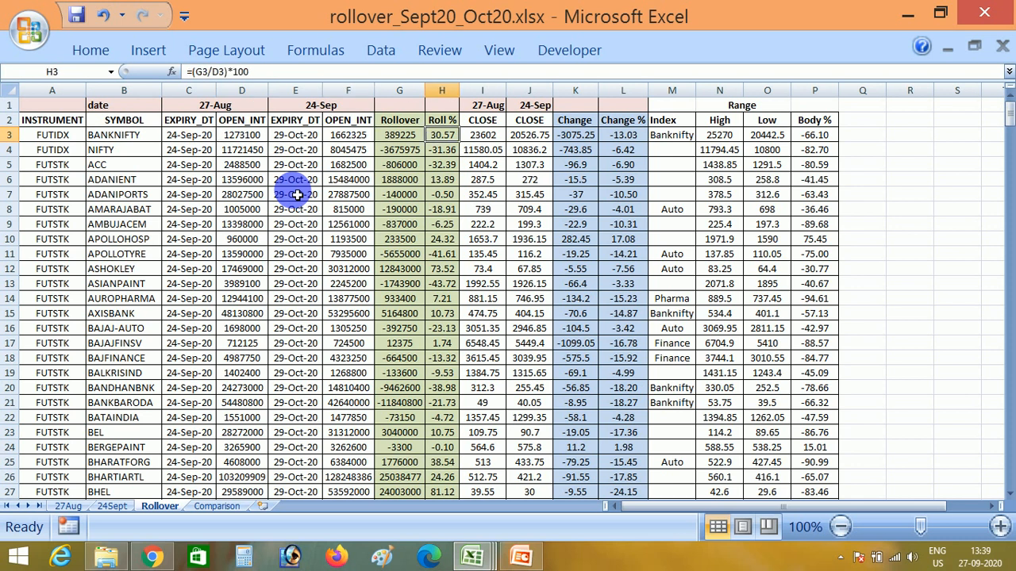
# Compare BANKNIFTY's closing prices for 27-Aug and 24-Sep, and check its Change and Change %
pyautogui.press('Up')
pyautogui.press('Up')
pyautogui.press('Down')
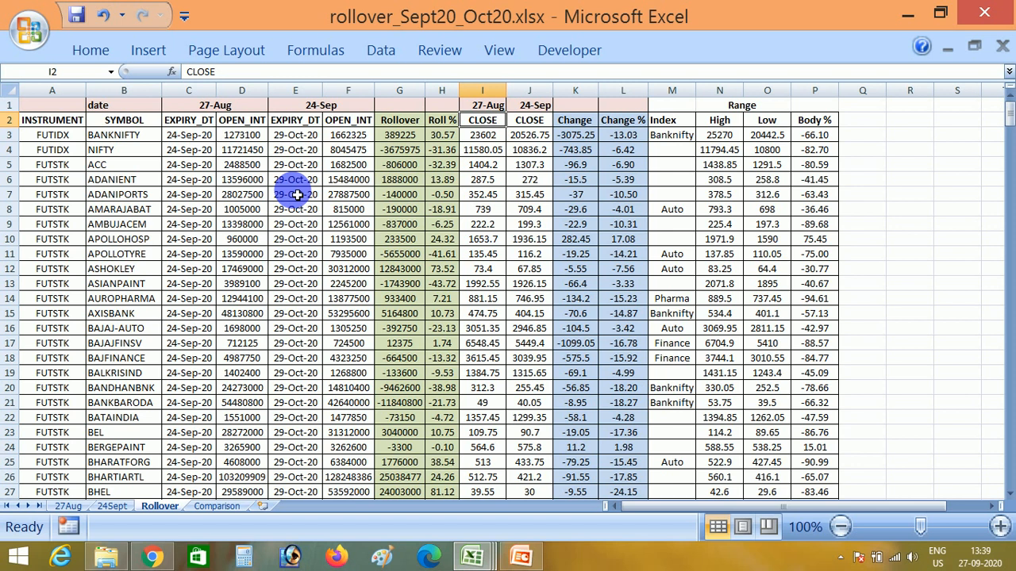
pyautogui.press('Right')
pyautogui.press('Up')
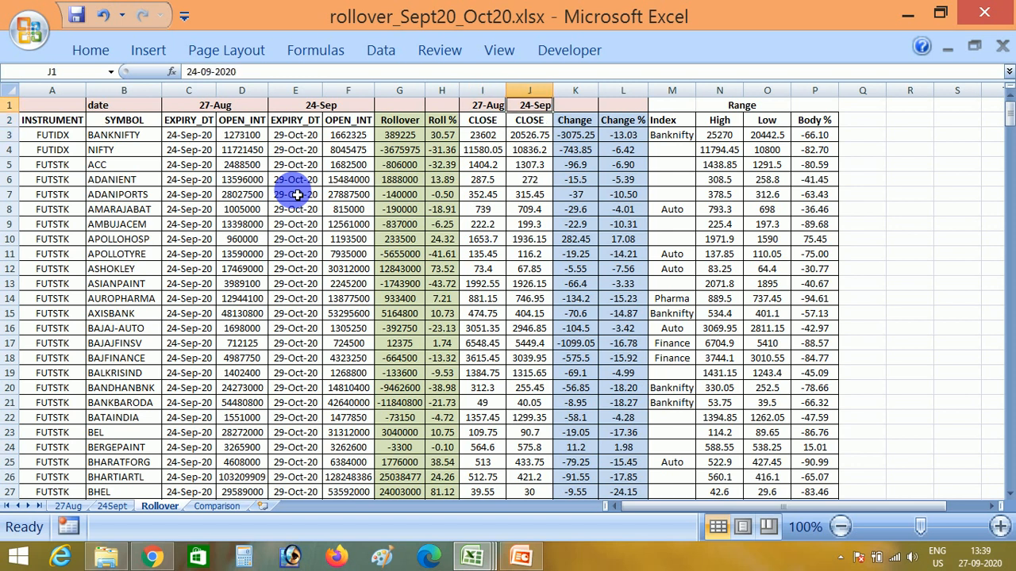
pyautogui.press('Down')
pyautogui.press('Down')
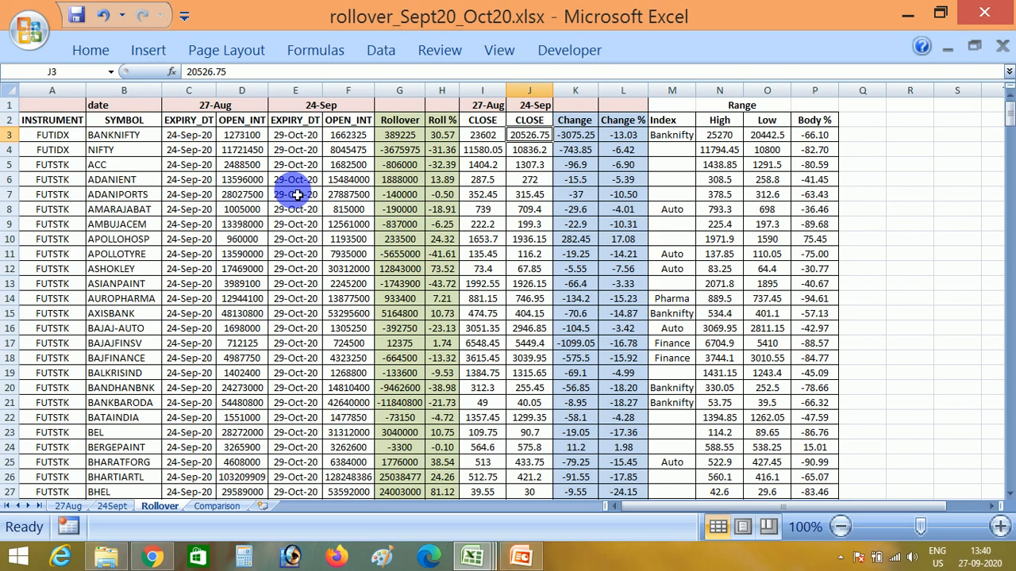
pyautogui.press('Right')
pyautogui.press('Right')
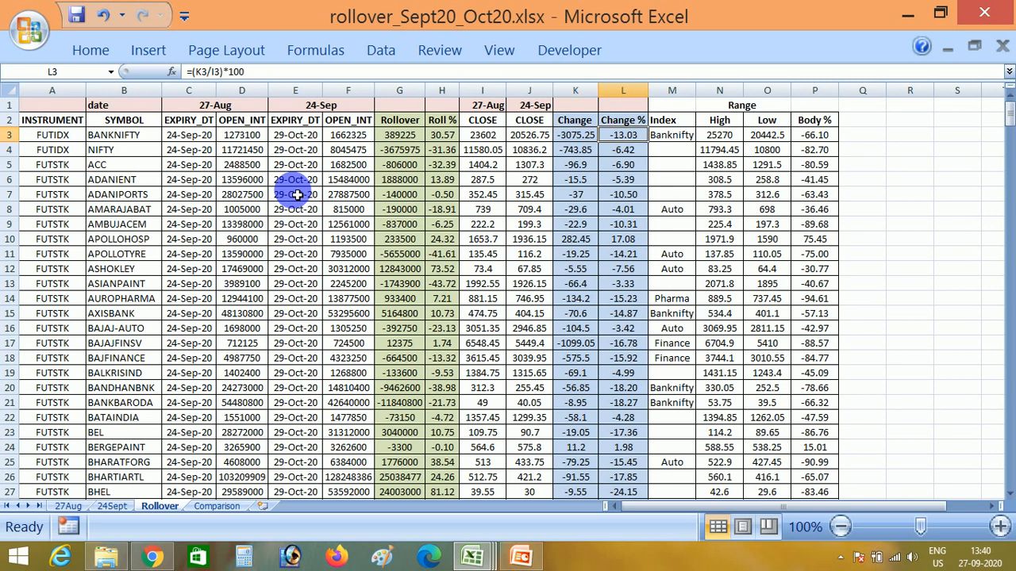
# Examine the Index, High, Low and Body % column headings of the Rollover table
pyautogui.press('Right')
pyautogui.press('Up')
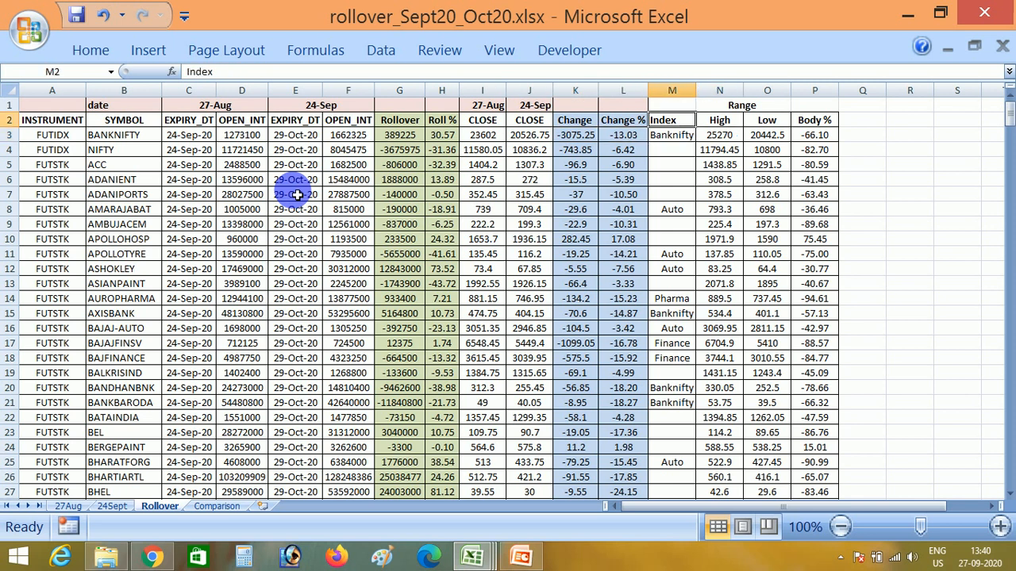
pyautogui.press('Right')
pyautogui.hotkey('shift', 'Right')
pyautogui.hotkey('shift', 'Right')
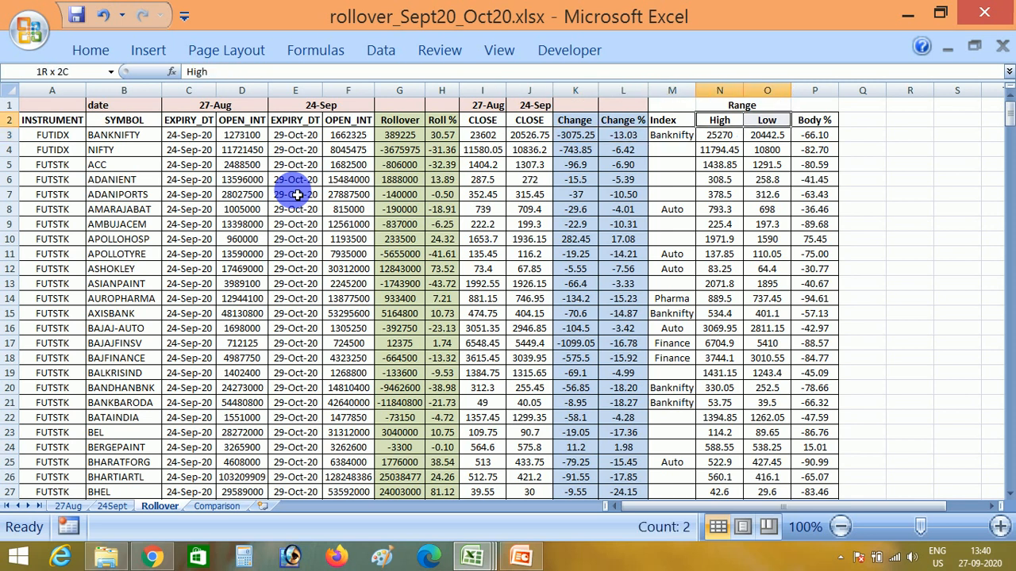
pyautogui.hotkey('ctrl', 'Right')
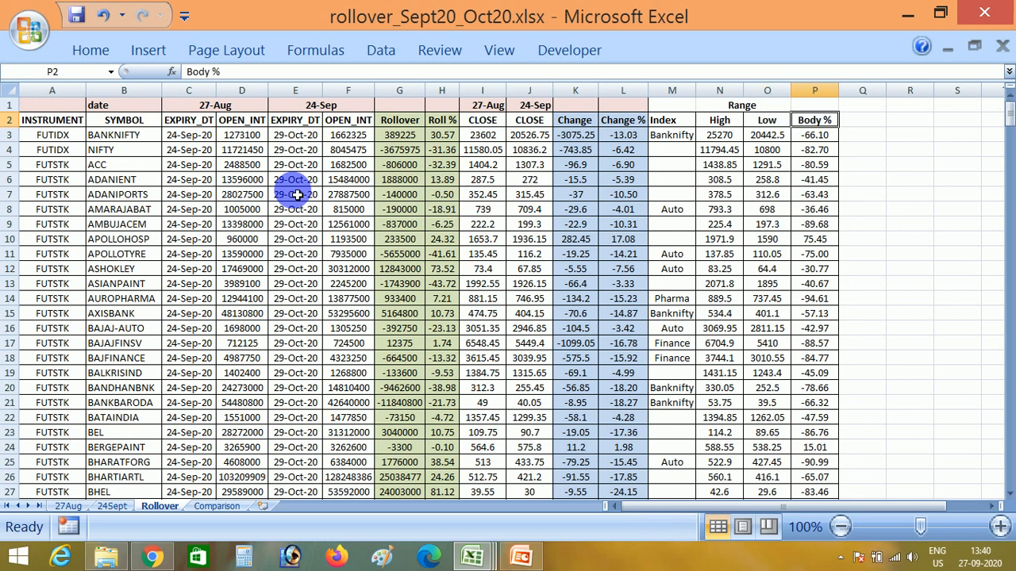
pyautogui.click(296, 195)
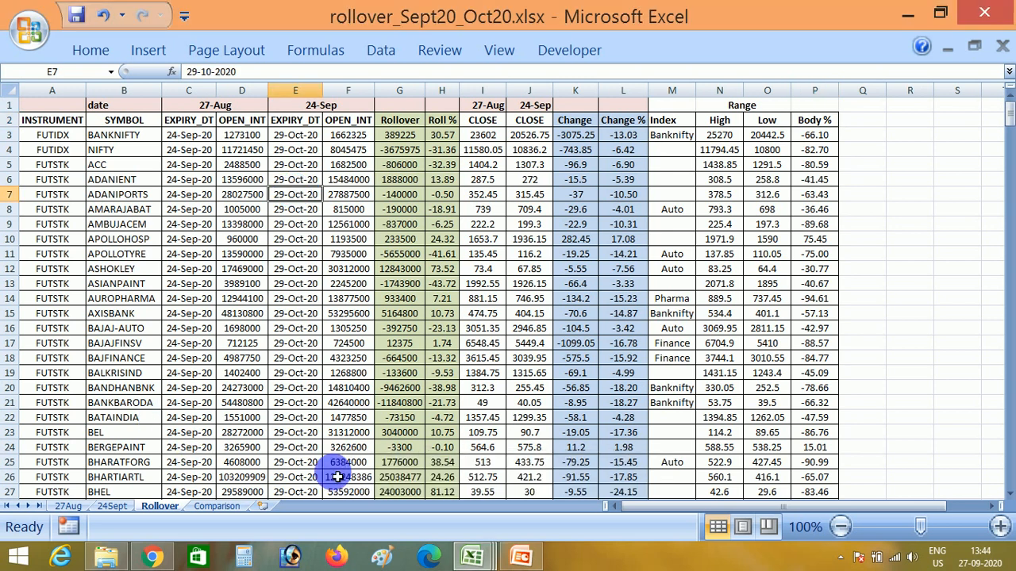
# Examine the Range section's High heading and read BANKNIFTY's High, Low and Body % values
pyautogui.press('Right')
pyautogui.press('Right')
pyautogui.press('Right')
pyautogui.press('Right')
pyautogui.press('Right')
pyautogui.press('Right')
pyautogui.press('Right')
pyautogui.press('Right')
pyautogui.press('Right')
pyautogui.press('Up')
pyautogui.press('Up')
pyautogui.press('Up')
pyautogui.press('Up')
pyautogui.press('Up')
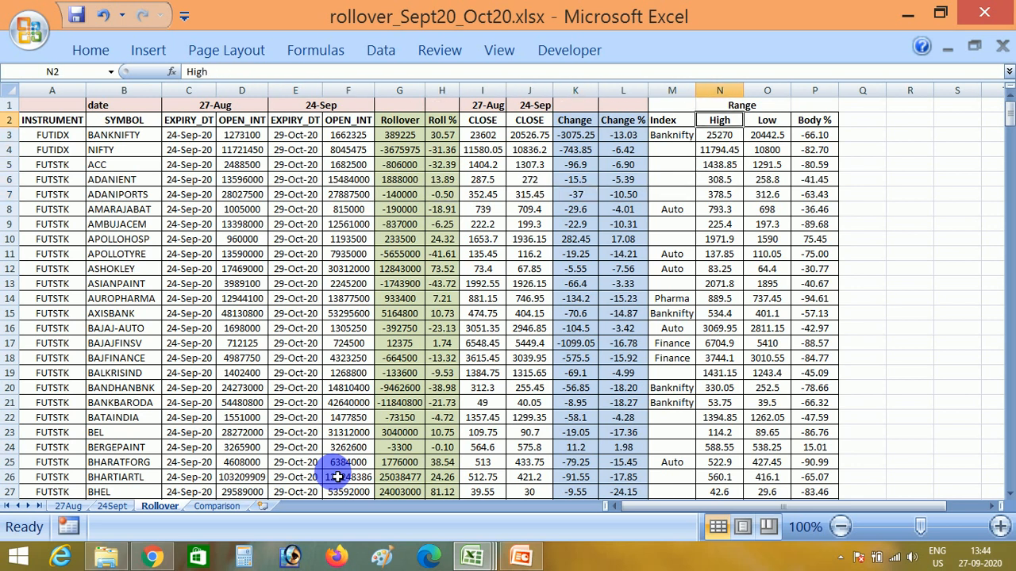
pyautogui.press('Down')
pyautogui.press('Down')
pyautogui.press('Up')
pyautogui.press('Up')
pyautogui.press('Down')
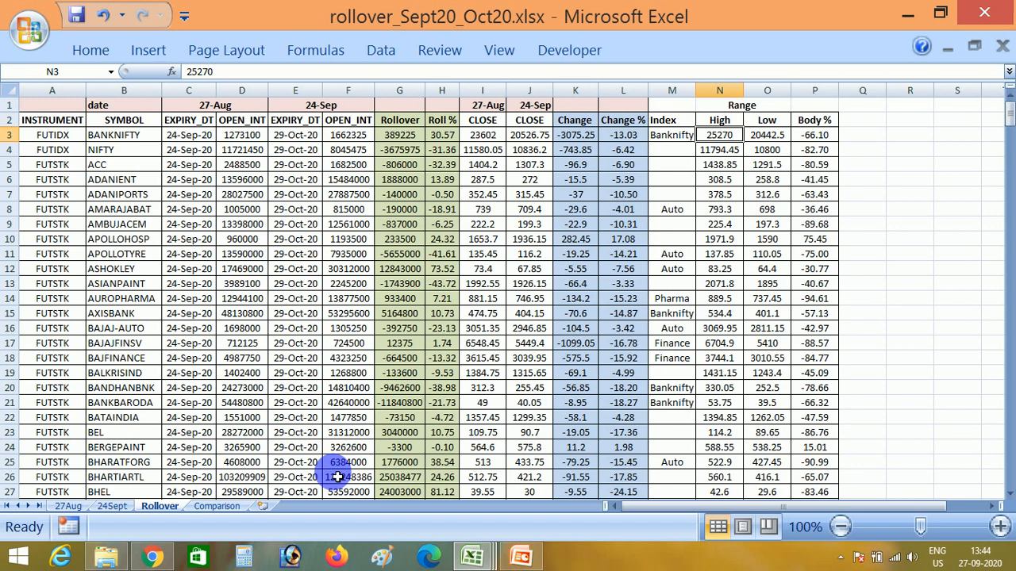
pyautogui.press('Right')
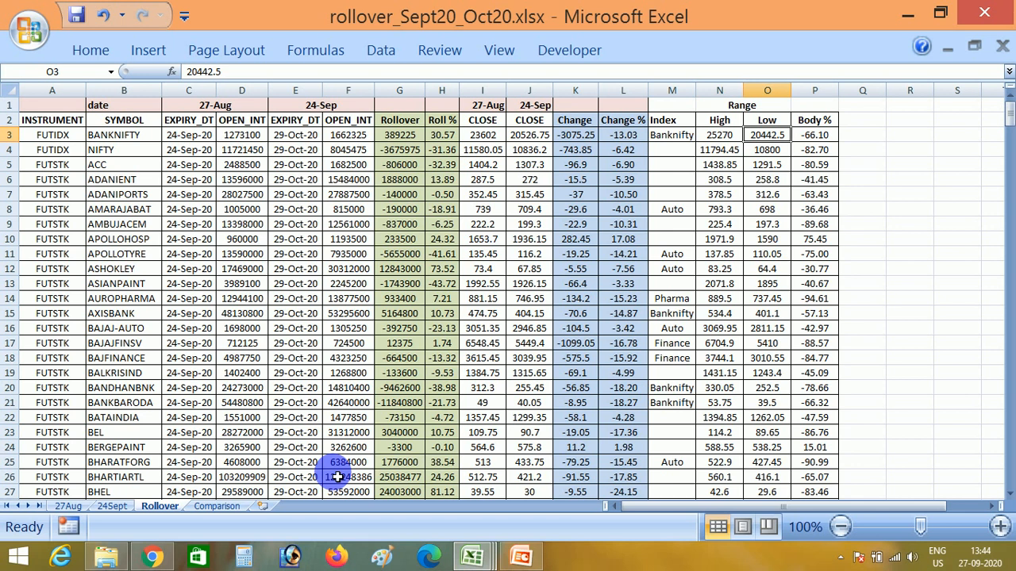
pyautogui.press('Right')
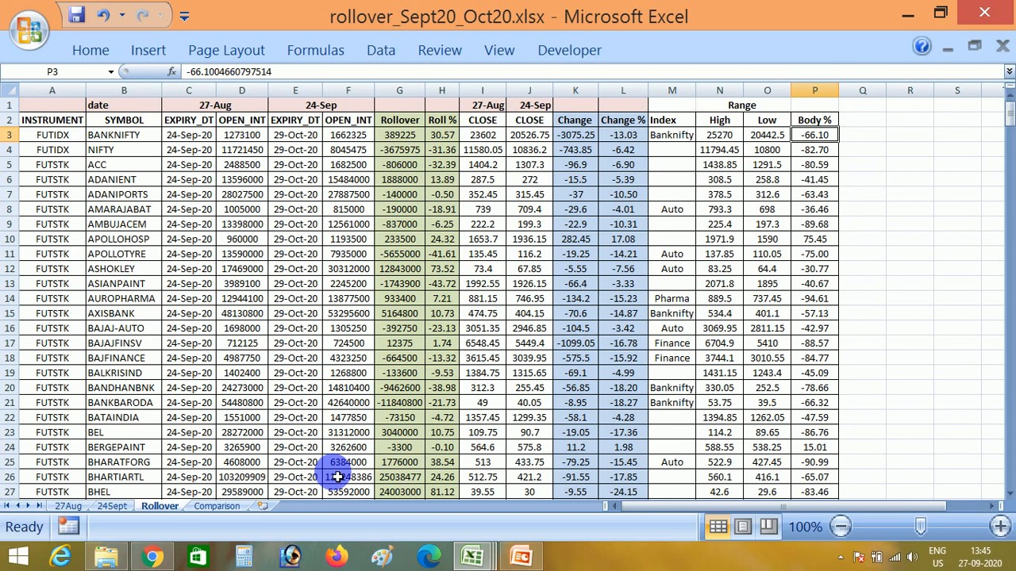
# Compare BANKNIFTY's High and Low with its Body %, and glance at the Body % values of the rows below
pyautogui.press('Left')
pyautogui.press('Left')
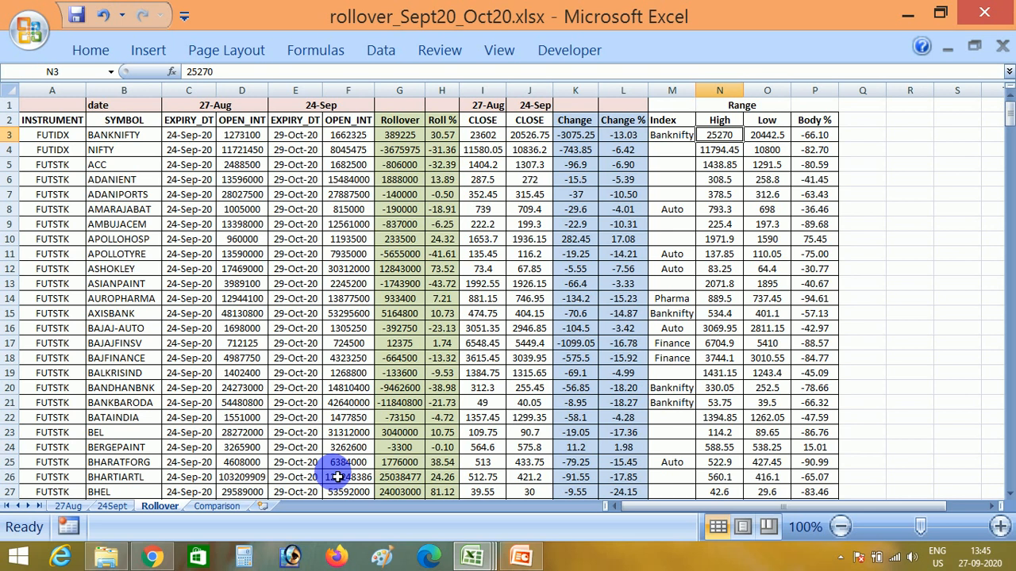
pyautogui.press('Right')
pyautogui.press('Right')
pyautogui.press('Left')
pyautogui.press('Left')
pyautogui.press('Right')
pyautogui.press('Right')
pyautogui.press('Right')
pyautogui.press('Left')
pyautogui.press('Down')
pyautogui.press('Down')
pyautogui.press('Up')
pyautogui.press('Up')
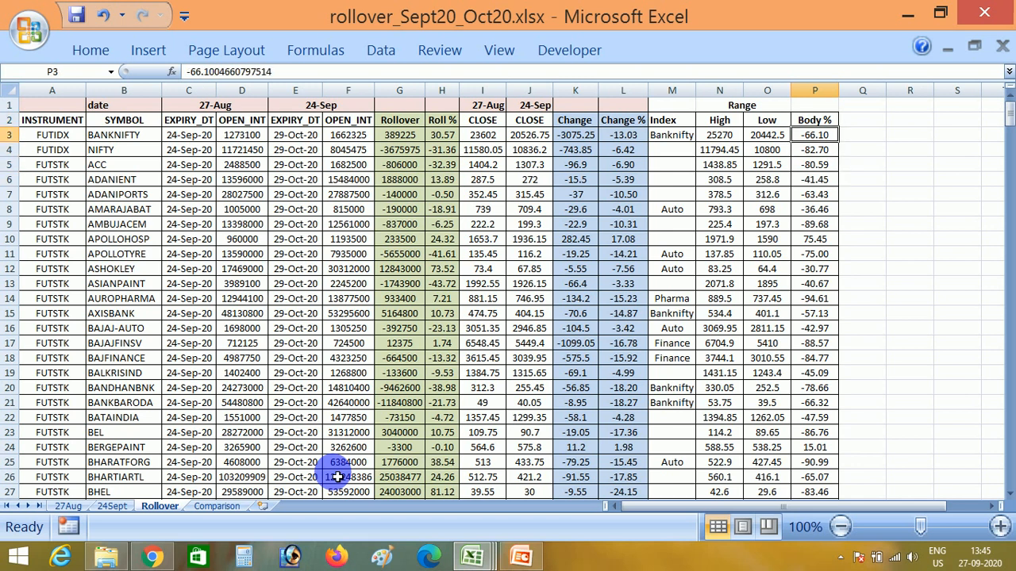
# Look at the latest monthly candle on the Reliance Industries chart in Chrome, and return to the Body % heading in Excel
pyautogui.press('Up')
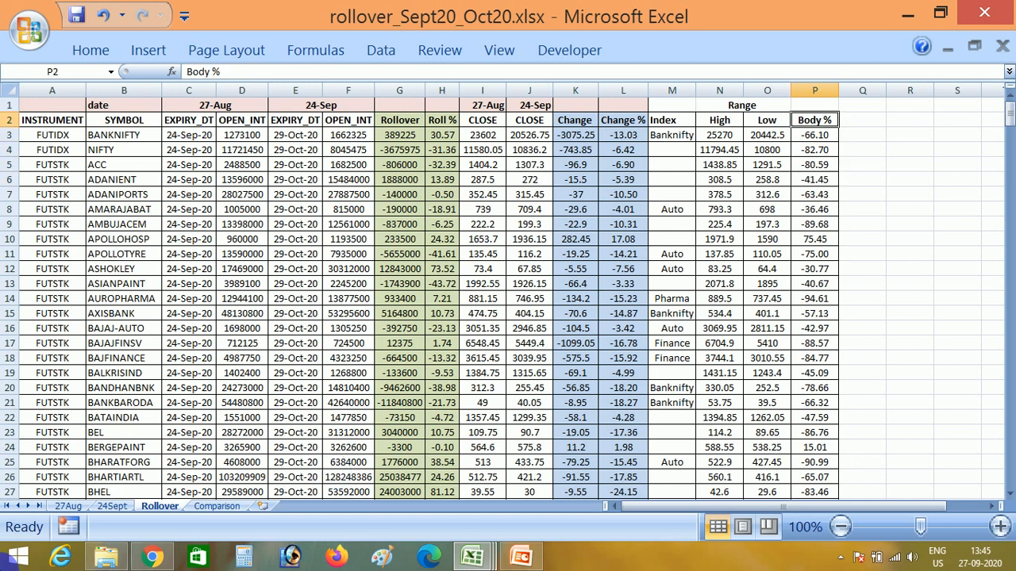
pyautogui.click(153, 557)
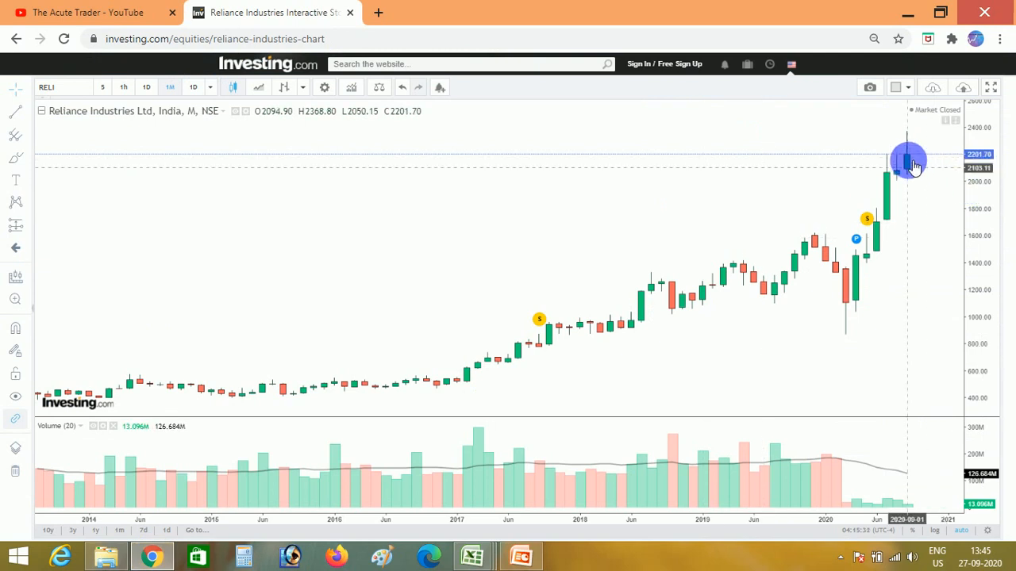
pyautogui.hotkey('alt', 'Tab')
# Sort the Rollover table by Body % from largest to smallest using AutoFilter, and remove the filter
pyautogui.hotkey('alt', 'd')
pyautogui.press('f')
pyautogui.press('f')
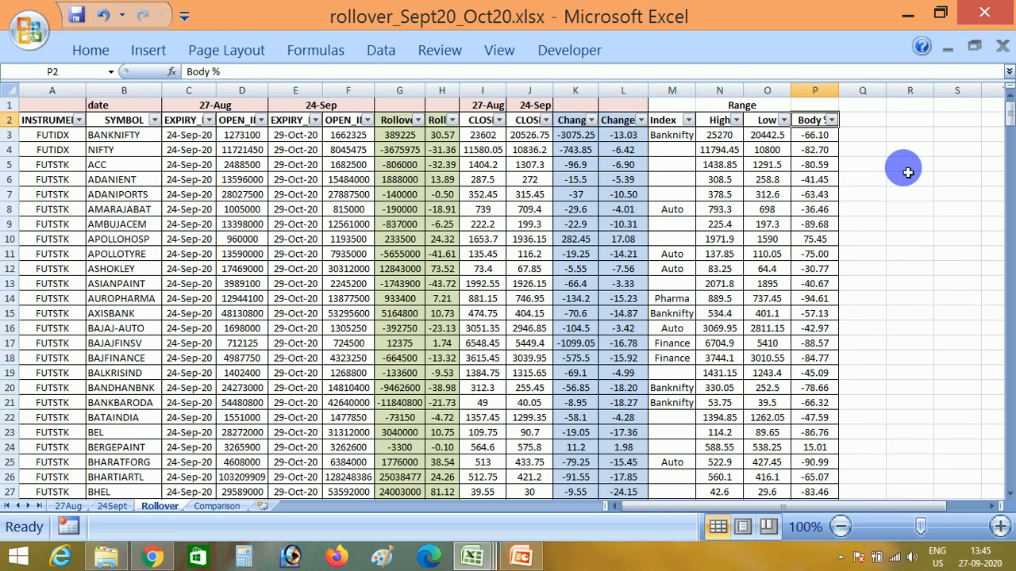
pyautogui.hotkey('alt', 'Down')
pyautogui.press('Down')
pyautogui.press('Down')
pyautogui.press('Return')
pyautogui.hotkey('alt', 'd')
pyautogui.press('f')
pyautogui.press('f')
pyautogui.press('Down')
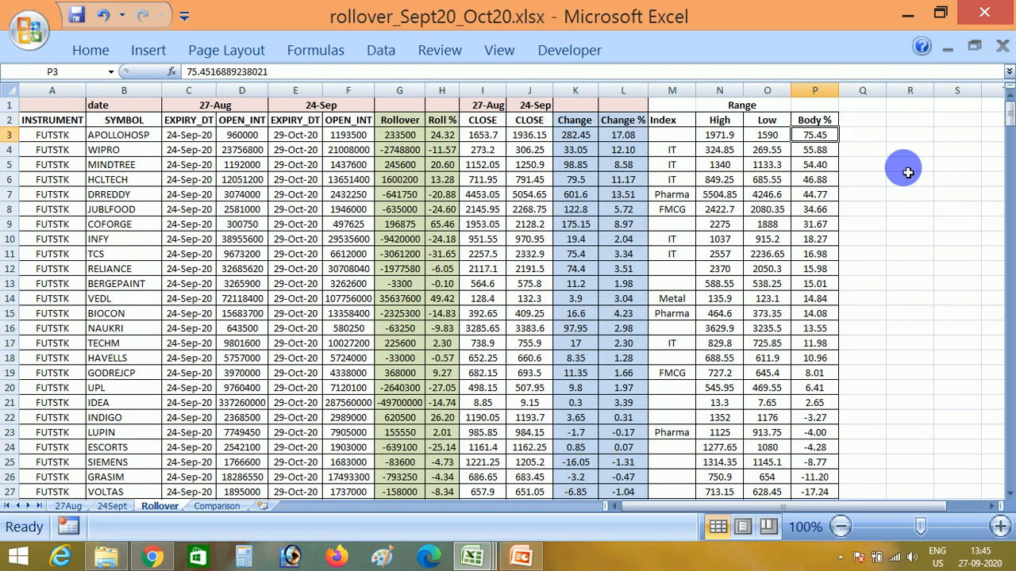
# Examine APOLLOHOSP's Change, Change %, closing prices and Roll % in the first data row
pyautogui.press('Left')
pyautogui.press('Left')
pyautogui.press('Left')
pyautogui.press('Left')
pyautogui.press('Left')
pyautogui.press('Right')
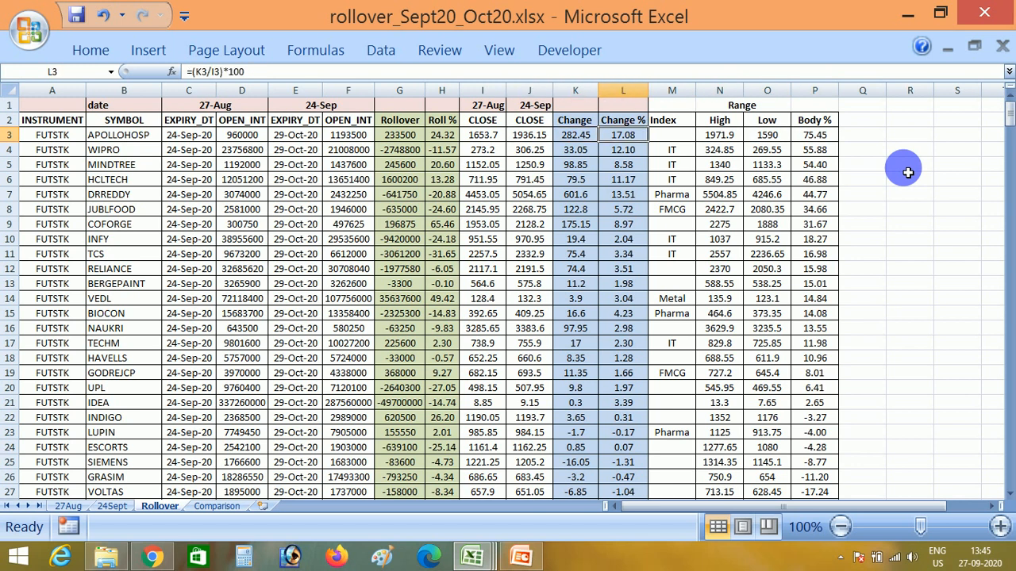
pyautogui.press('Left')
pyautogui.press('Left')
pyautogui.press('Left')
pyautogui.press('Right')
pyautogui.press('Left')
pyautogui.press('Left')
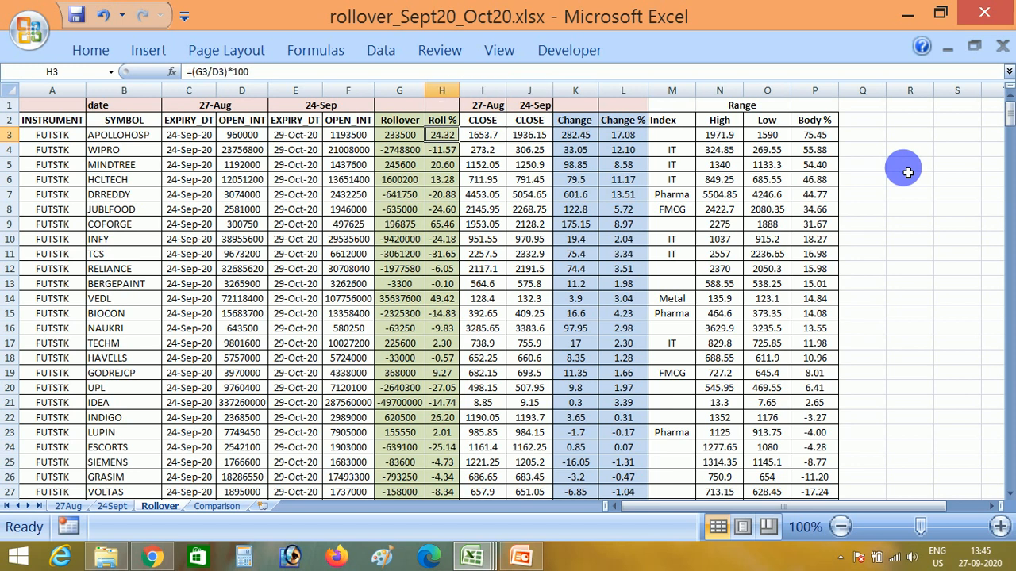
# Examine APOLLOHOSP's expiry dates and open interest for 27-Aug and 24-Sep, along with its Roll %
pyautogui.press('Left')
pyautogui.press('Left')
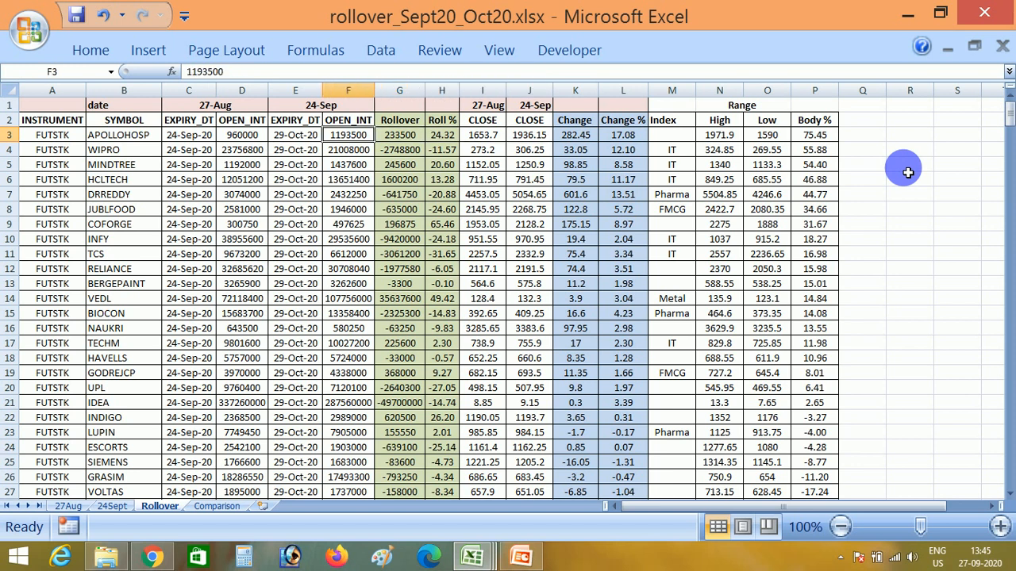
pyautogui.press('Left')
pyautogui.press('Left')
pyautogui.press('Left')
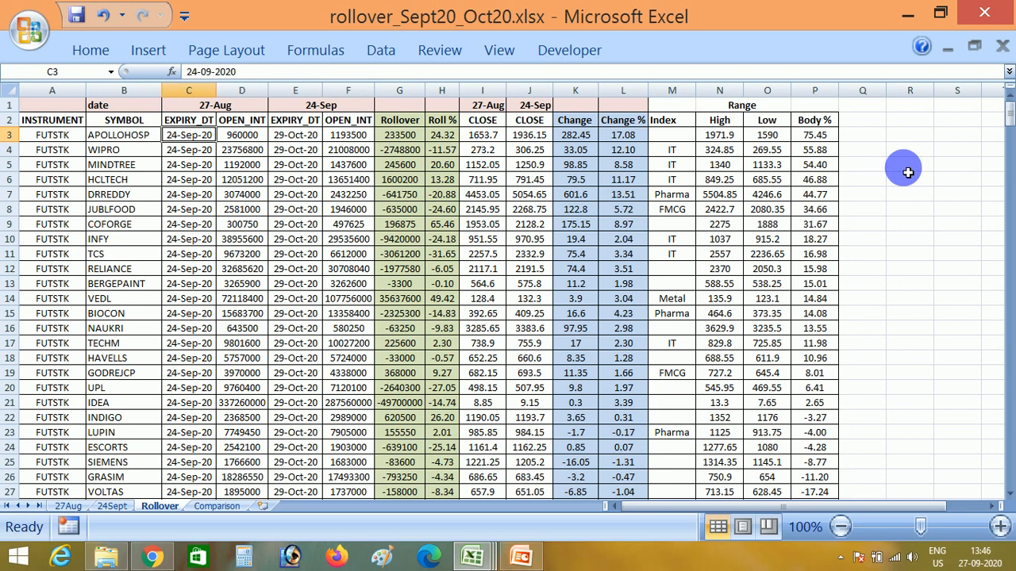
pyautogui.press('Right')
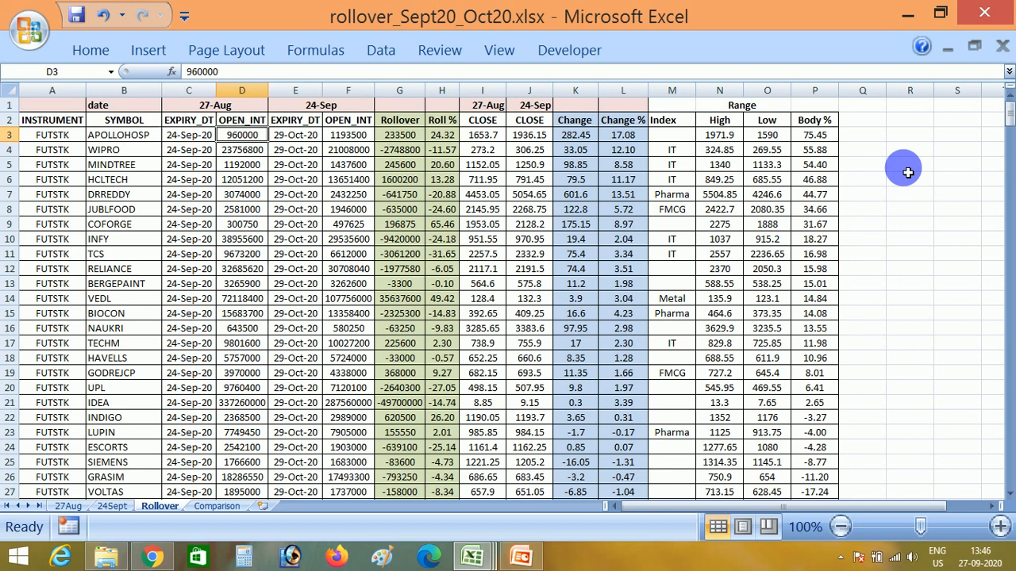
pyautogui.press('Right')
pyautogui.press('Right')
pyautogui.press('Left')
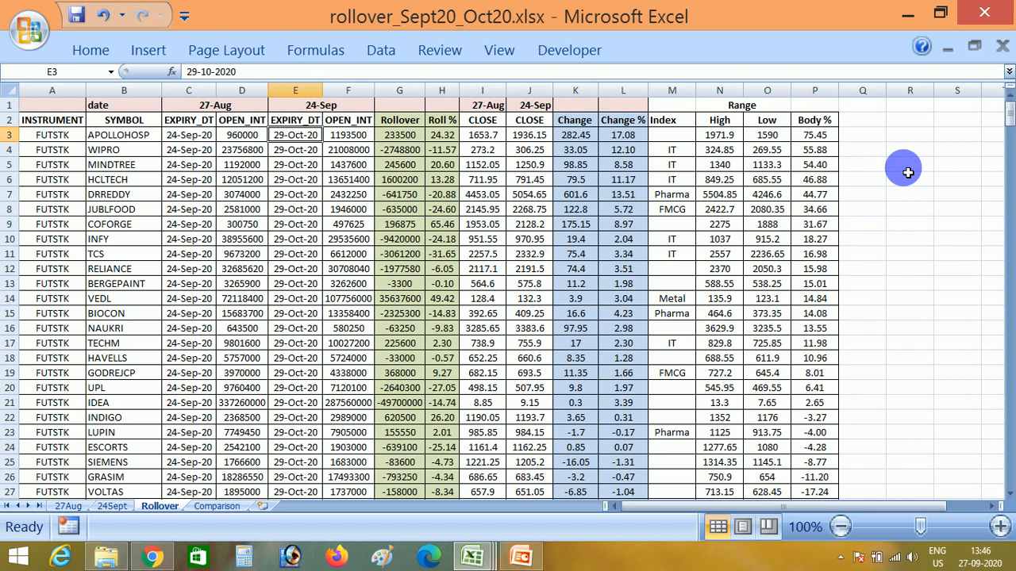
pyautogui.press('Right')
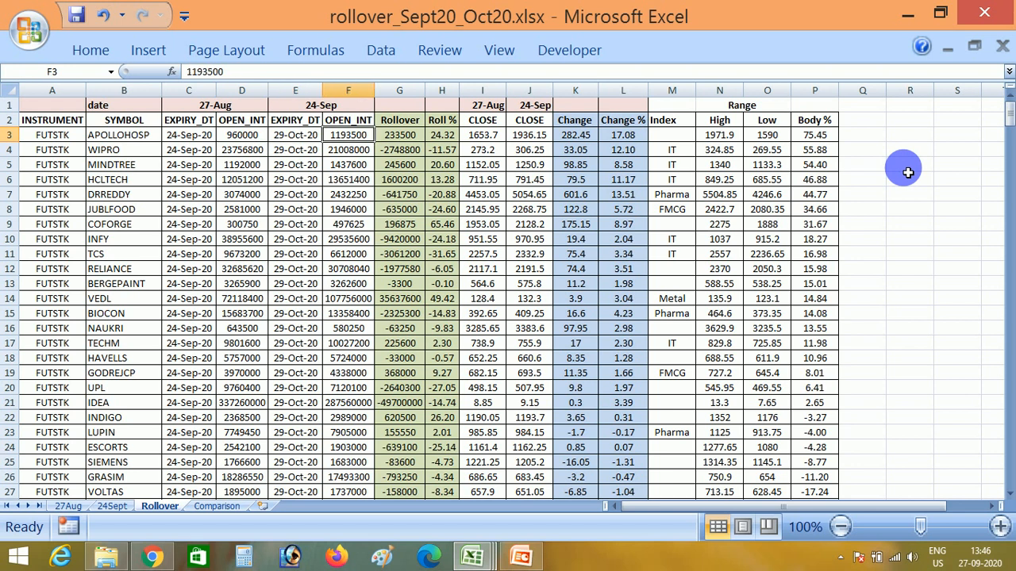
pyautogui.press('Right')
pyautogui.press('Right')
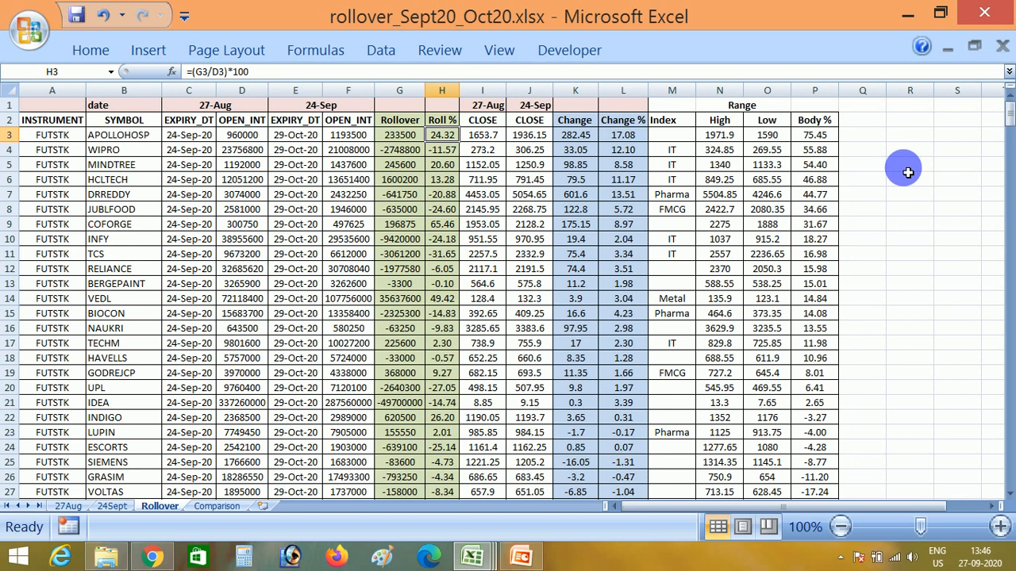
# Compare APOLLOHOSP's 27-Aug open interest with its 24-Sep open interest
pyautogui.press('Left')
pyautogui.press('Left')
pyautogui.press('Left')
pyautogui.press('Left')
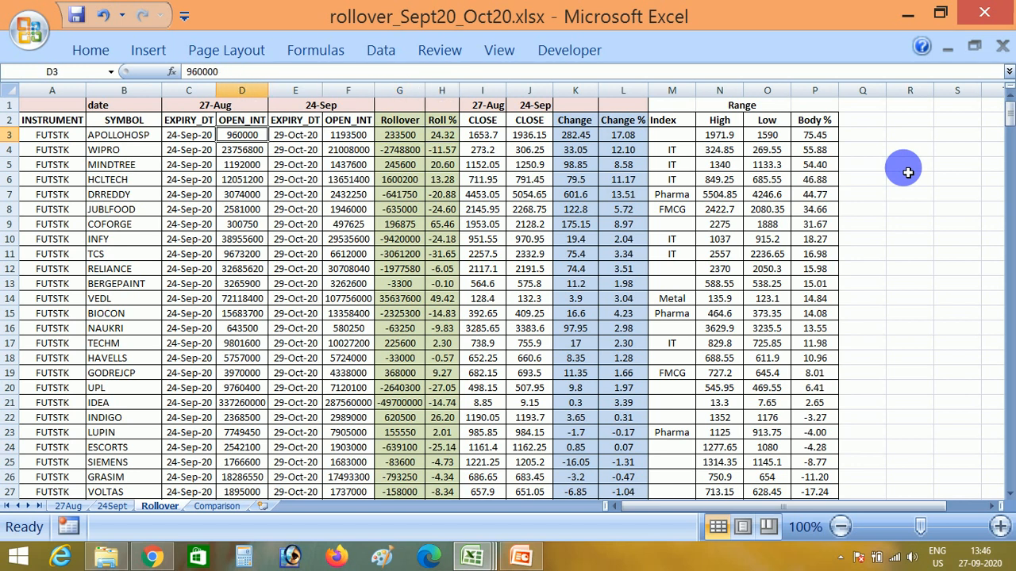
pyautogui.press('Right')
pyautogui.press('Right')
pyautogui.press('Right')
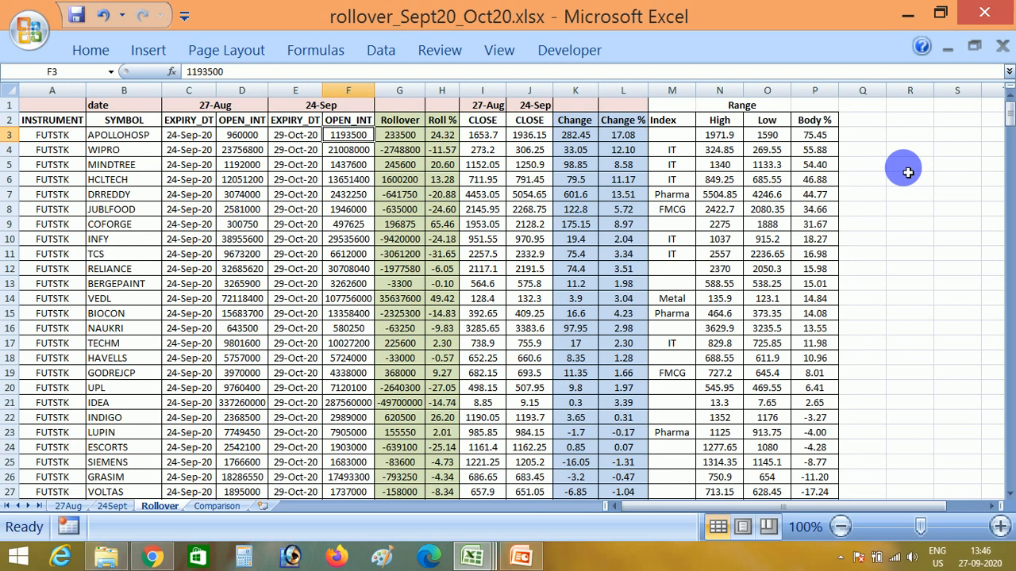
# Check APOLLOHOSP's Change % and its High, Low and Body % values
pyautogui.press('Right')
pyautogui.press('Right')
pyautogui.press('Right')
pyautogui.press('Right')
pyautogui.press('Right')
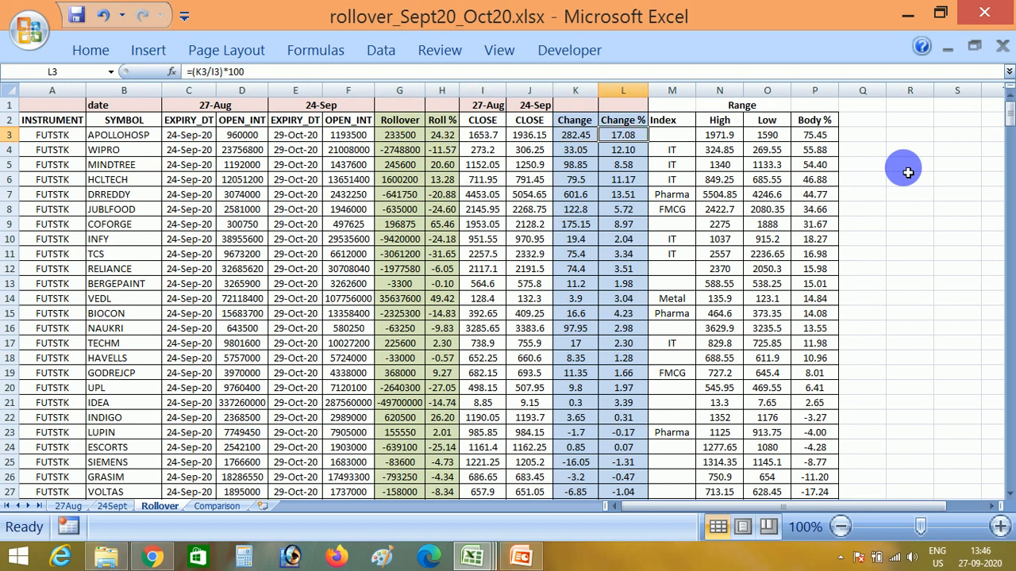
pyautogui.press('Right')
pyautogui.press('Right')
pyautogui.press('Right')
pyautogui.press('Right')
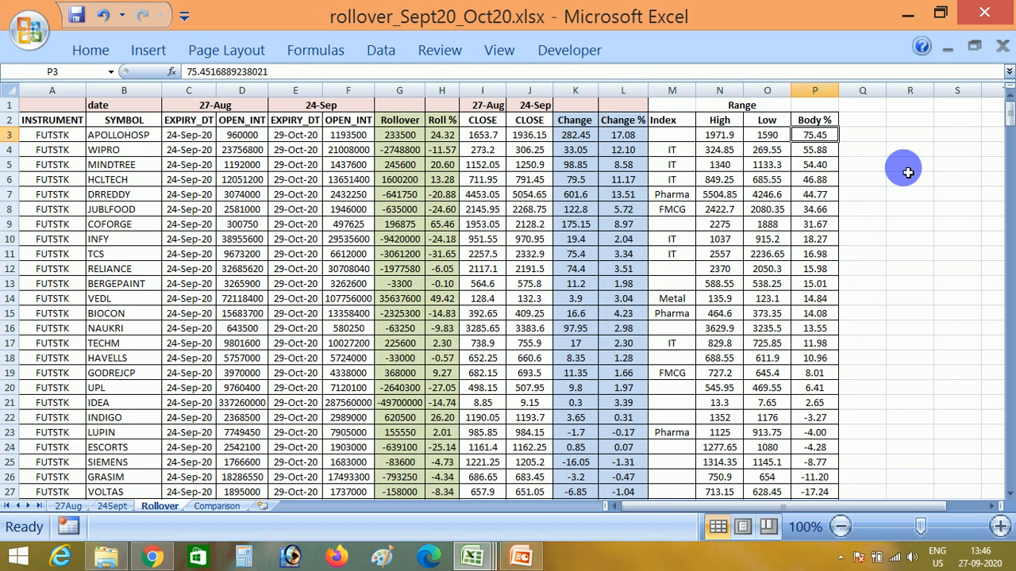
# Review APOLLOHOSP's row again from its instrument type across to the closing prices
pyautogui.hotkey('ctrl', 'Left')
pyautogui.hotkey('ctrl', 'Left')
pyautogui.hotkey('ctrl', 'Left')
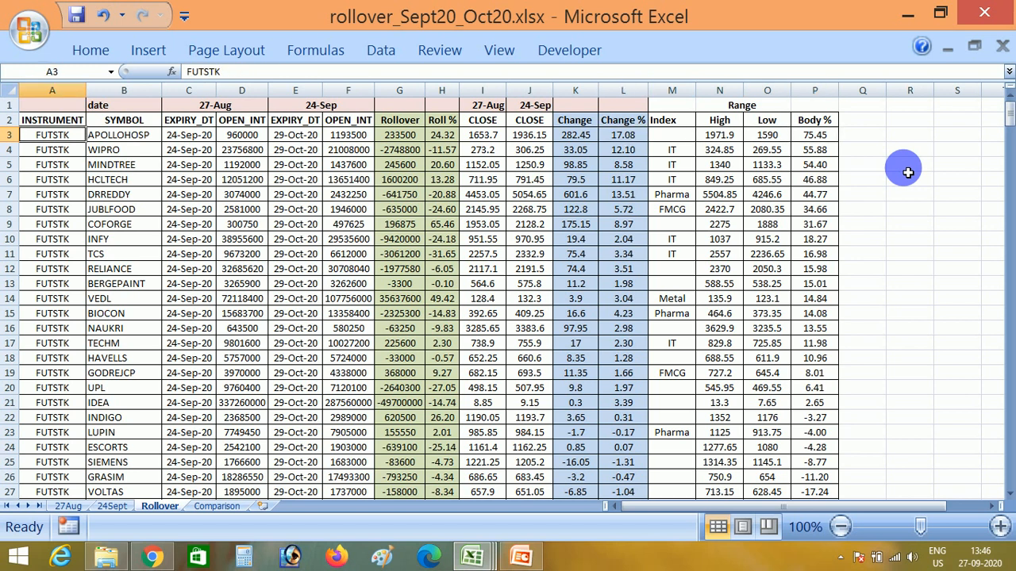
pyautogui.press('Right')
pyautogui.press('Right')
pyautogui.press('Right')
pyautogui.press('Right')
pyautogui.press('Right')
pyautogui.press('Right')
pyautogui.press('Right')
pyautogui.press('Right')
pyautogui.press('Right')
pyautogui.press('Right')
pyautogui.press('Right')
pyautogui.press('Right')
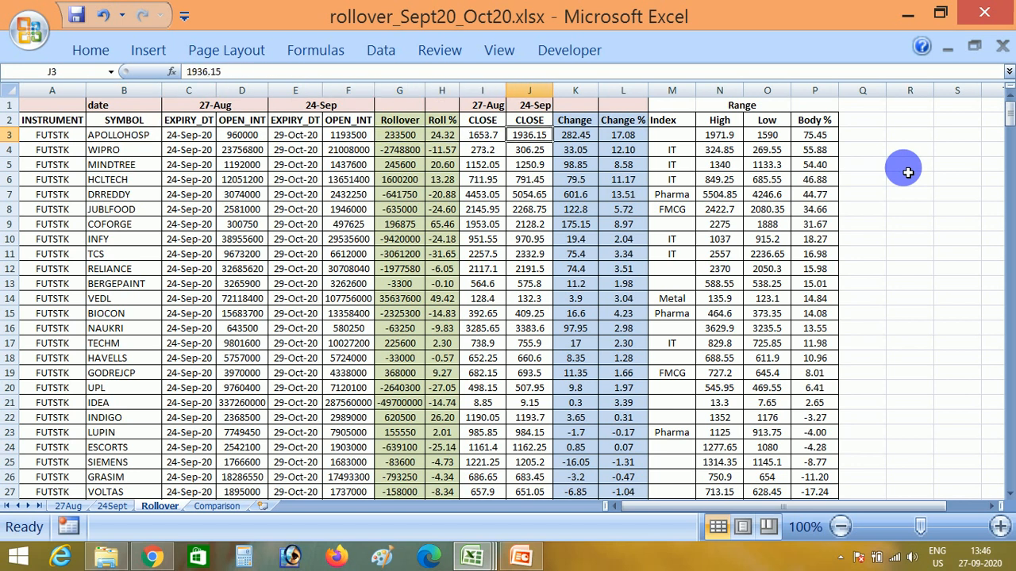
# Review APOLLOHOSP's Rollover and closing prices through to its Change and Body %
pyautogui.press('Right')
pyautogui.press('Left')
pyautogui.press('Left')
pyautogui.press('Left')
pyautogui.press('Left')
pyautogui.press('Right')
pyautogui.press('Right')
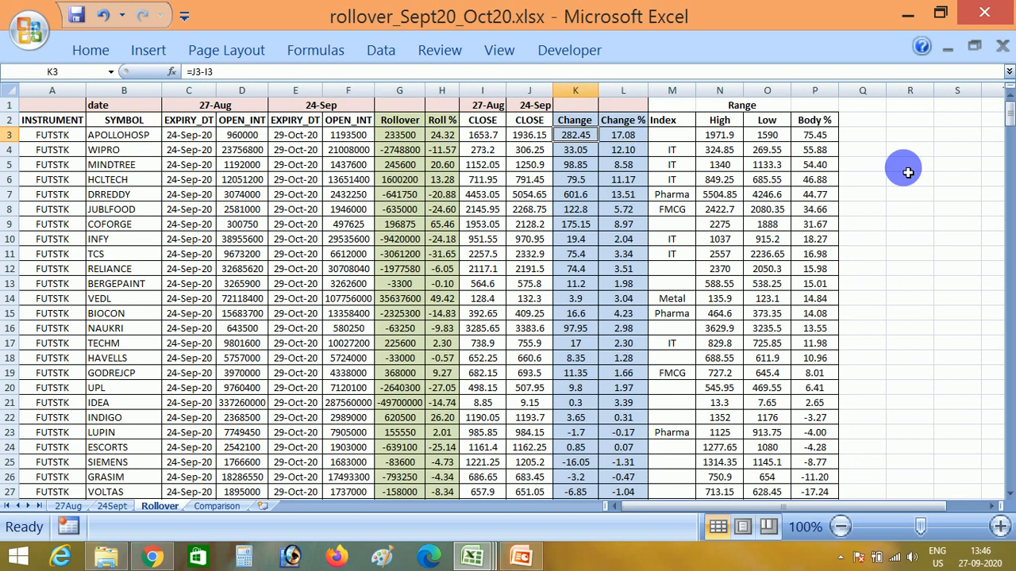
pyautogui.press('Right')
pyautogui.press('Right')
pyautogui.press('Right')
pyautogui.press('Right')
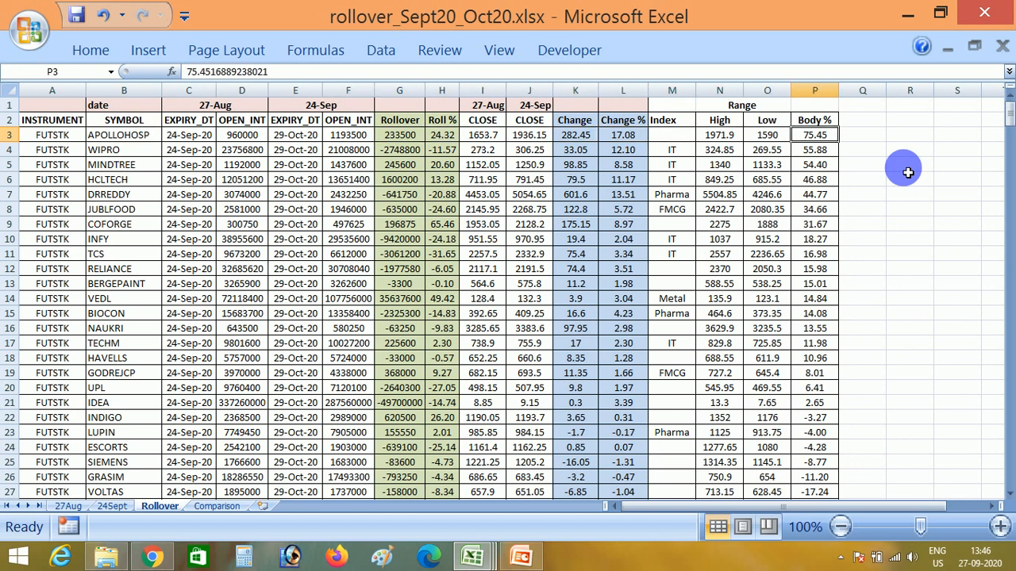
# Return to APOLLOHOSP's symbol and recheck its expiry dates and 27-Aug open interest
pyautogui.press('Left')
pyautogui.press('Left')
pyautogui.press('Home')
pyautogui.press('Right')
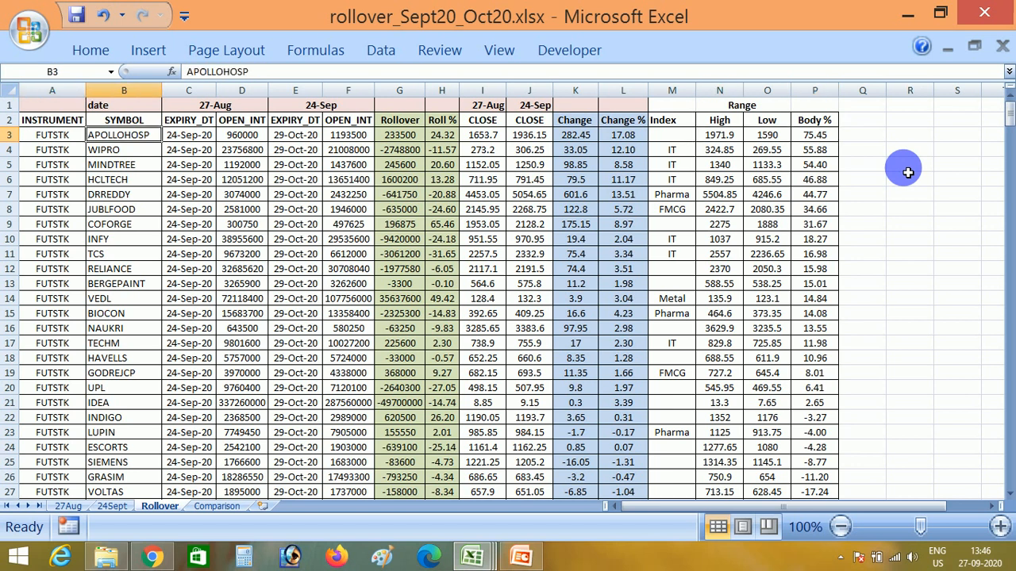
pyautogui.press('Right')
pyautogui.press('Right')
pyautogui.press('Right')
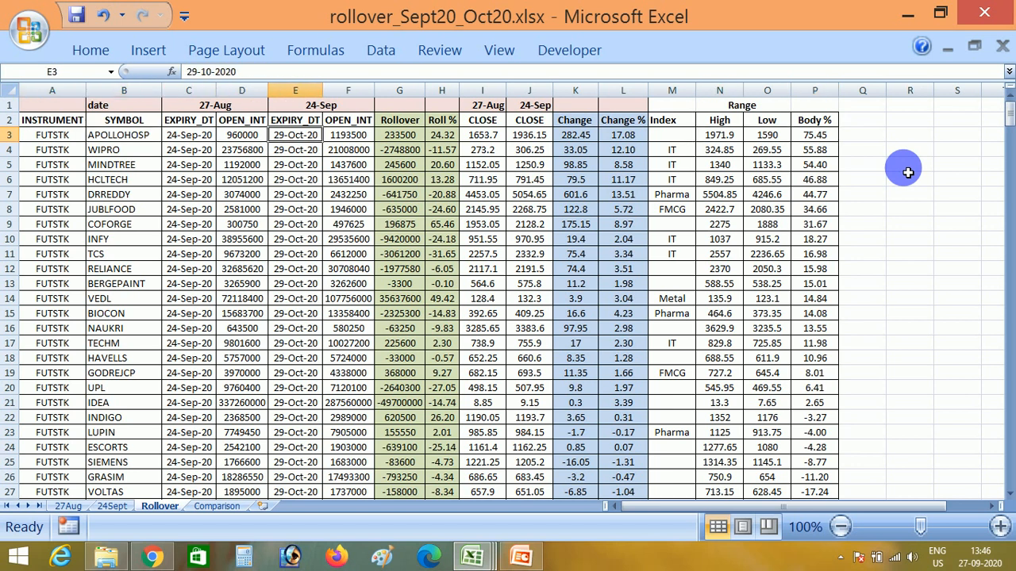
# Review MINDTREE's Roll %, Change % and Body % in the Rollover sheet
pyautogui.press('Down')
pyautogui.press('Down')
pyautogui.press('Right')
pyautogui.press('Right')
pyautogui.press('Right')
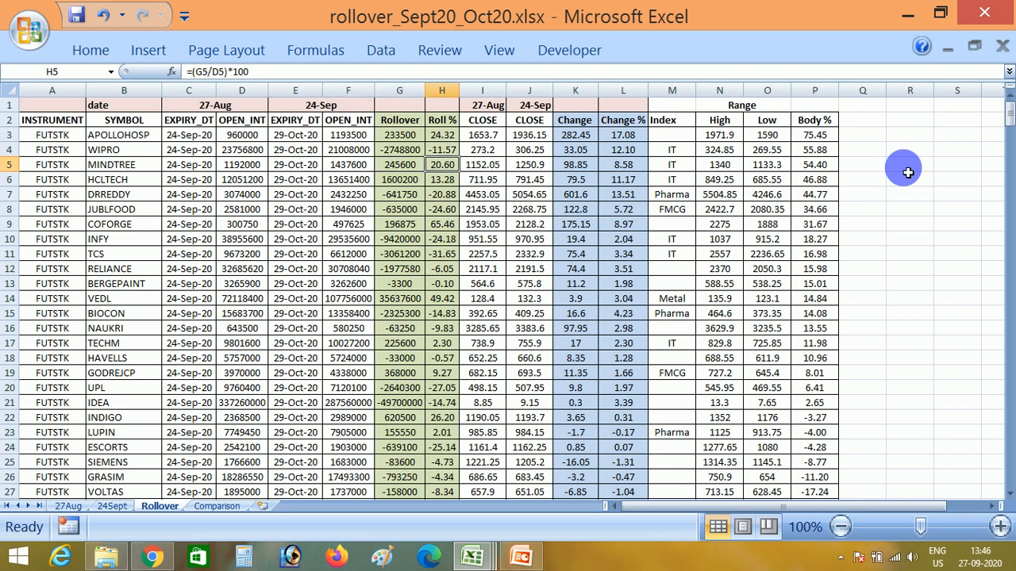
pyautogui.press('Right')
pyautogui.press('Right')
pyautogui.press('Right')
pyautogui.press('Right')
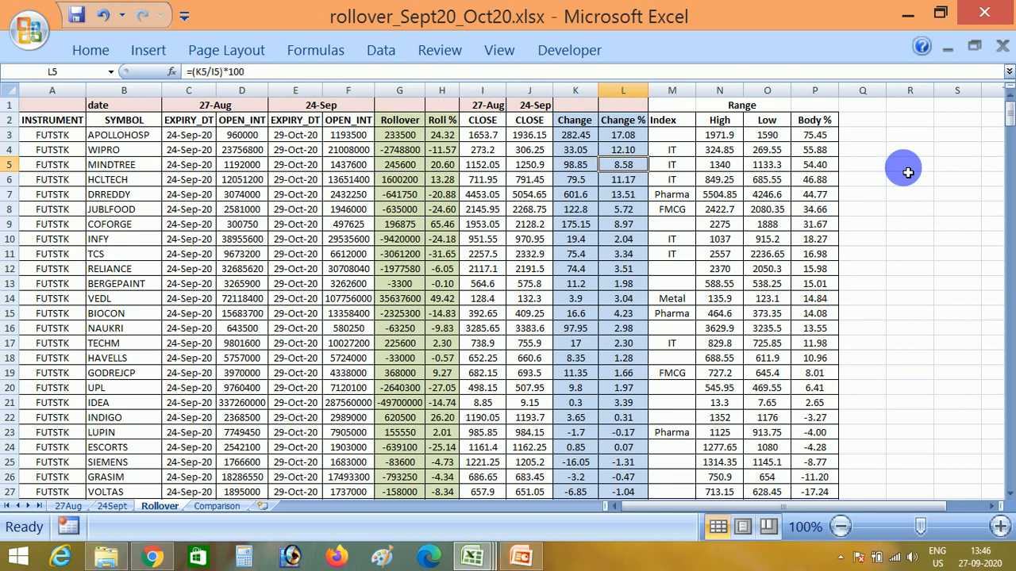
pyautogui.press('Right')
pyautogui.press('Right')
pyautogui.press('Right')
pyautogui.press('Right')
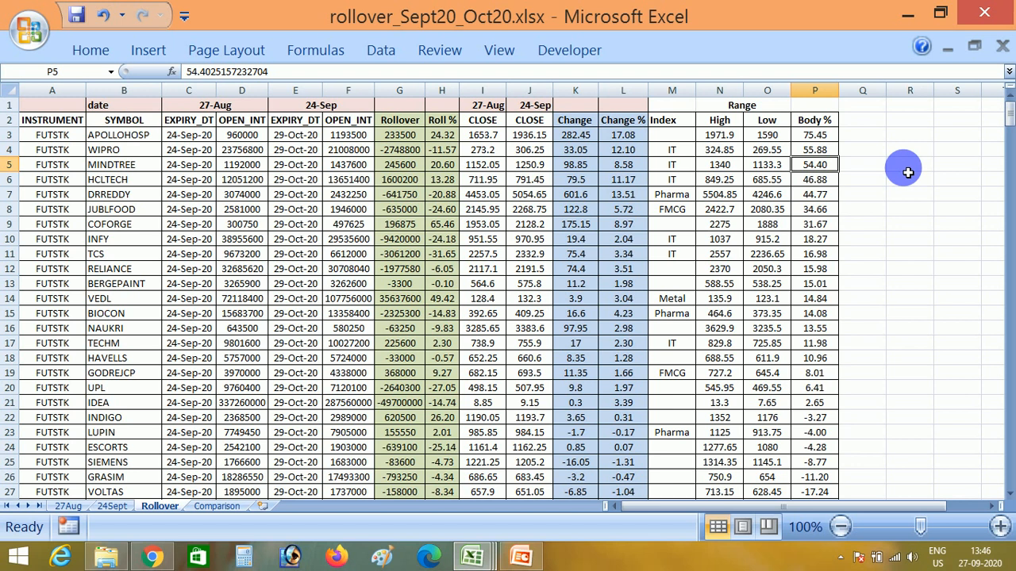
# Trace MINDTREE's row back from Body % to compare it with its Roll %
pyautogui.press('Left')
pyautogui.press('Left')
pyautogui.press('Left')
pyautogui.press('Left')
pyautogui.press('Left')
pyautogui.press('Left')
pyautogui.press('Left')
pyautogui.press('Left')
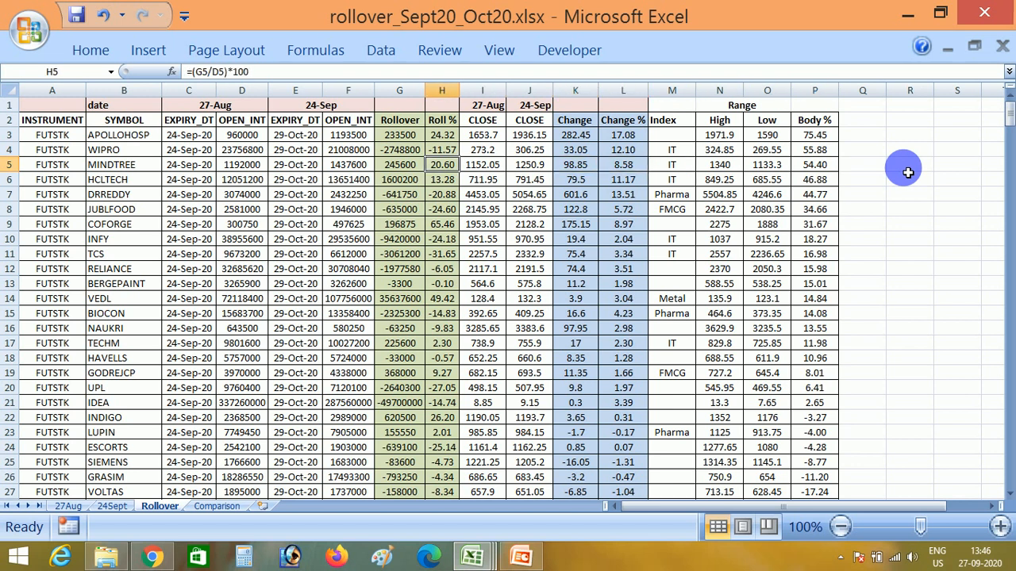
# Go to the end of the Rollover table and check EXIDEIND's Roll % through Change %
pyautogui.hotkey('ctrl', 'Down')
pyautogui.hotkey('ctrl', 'Down')
pyautogui.hotkey('ctrl', 'Down')
pyautogui.scroll(-1, 907, 173)
pyautogui.press('Right')
pyautogui.press('Right')
pyautogui.press('Right')
pyautogui.press('Right')
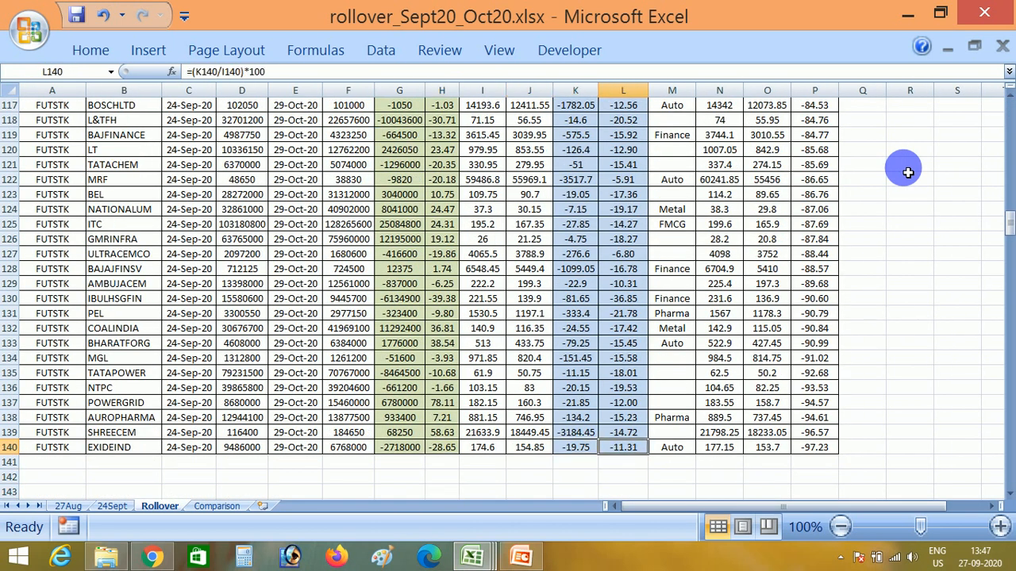
# Check SHREECEM's Roll % in the row above EXIDEIND
pyautogui.press('Left')
pyautogui.press('Left')
pyautogui.press('Left')
pyautogui.press('Up')
pyautogui.press('Left')
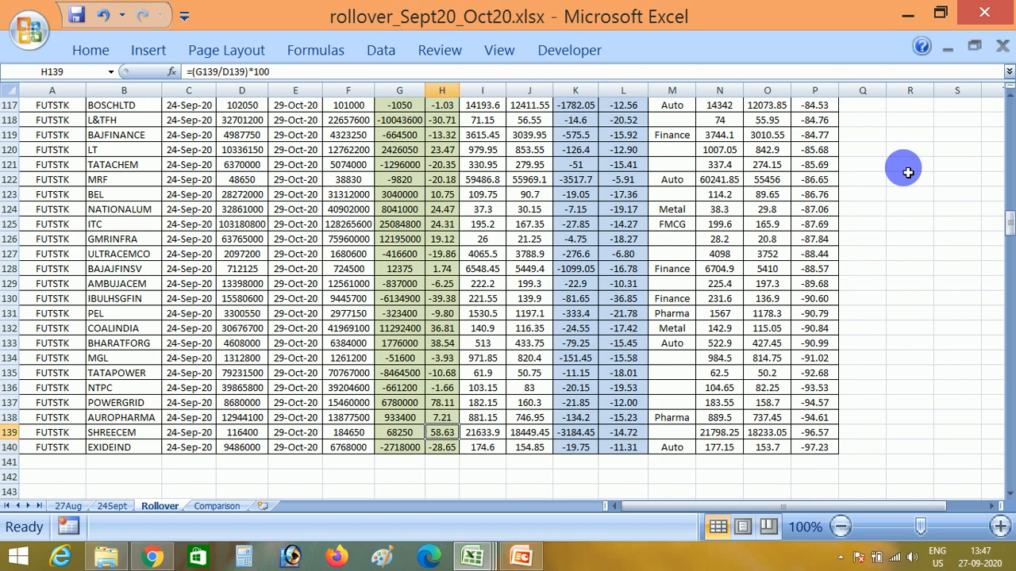
# Check EXIDEIND's Body %, and compare SHREECEM's 24-Sep close with its Low
pyautogui.click(826, 446)
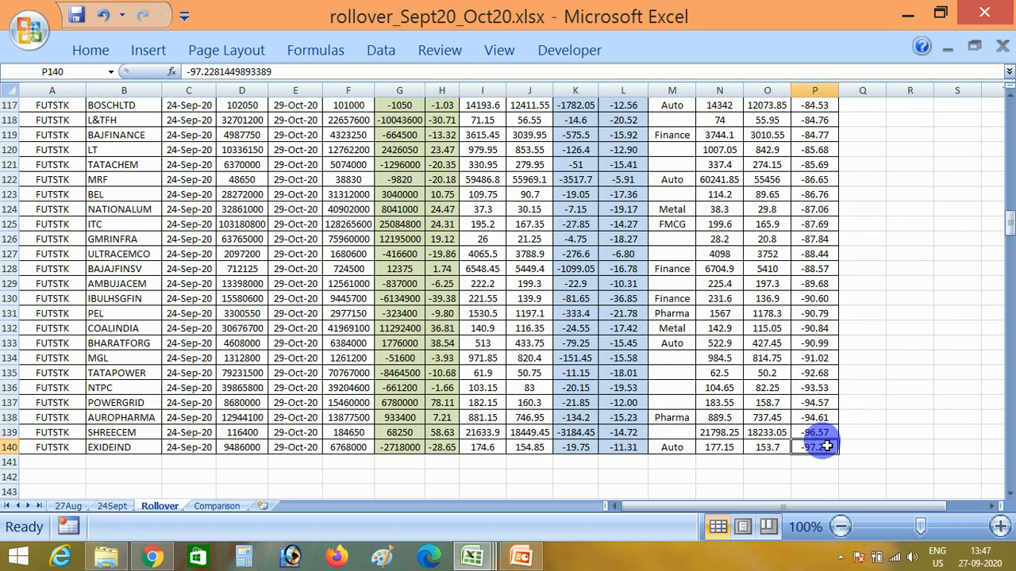
pyautogui.press('Up')
pyautogui.press('Left')
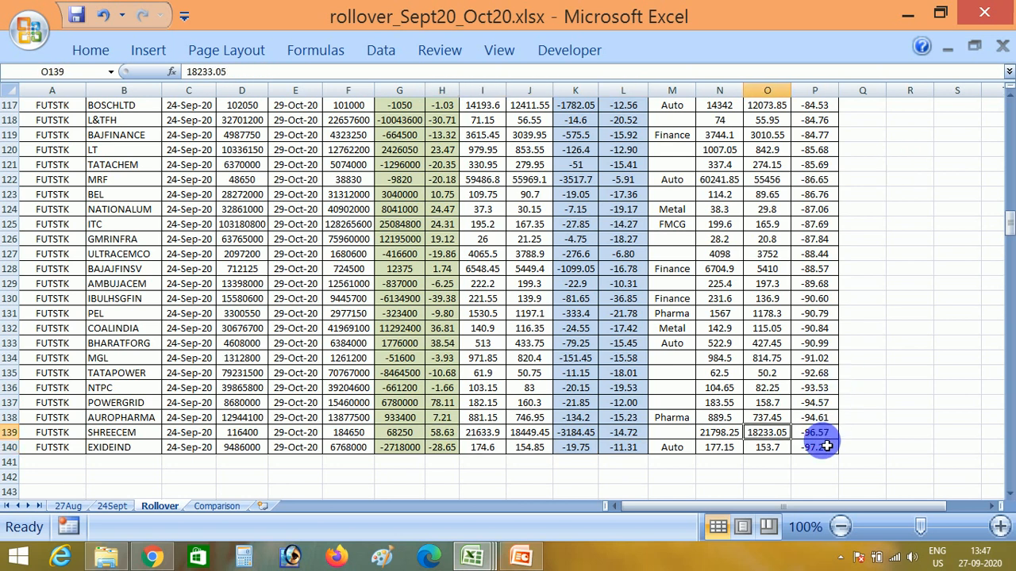
pyautogui.press('Left')
pyautogui.press('Left')
pyautogui.press('Left')
pyautogui.press('Left')
pyautogui.press('Left')
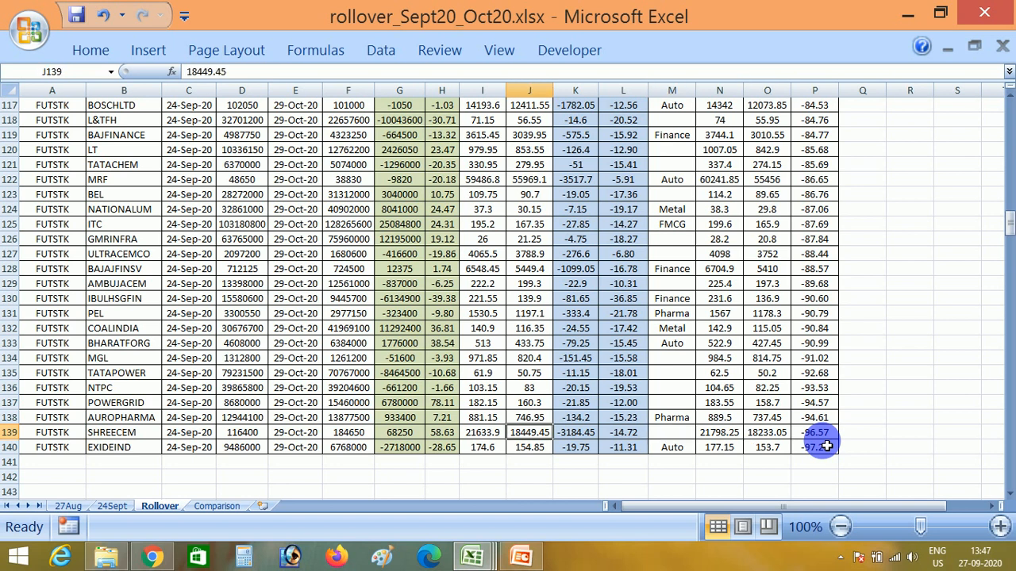
pyautogui.press('Right')
pyautogui.press('Right')
pyautogui.press('Right')
pyautogui.press('Right')
pyautogui.press('Right')
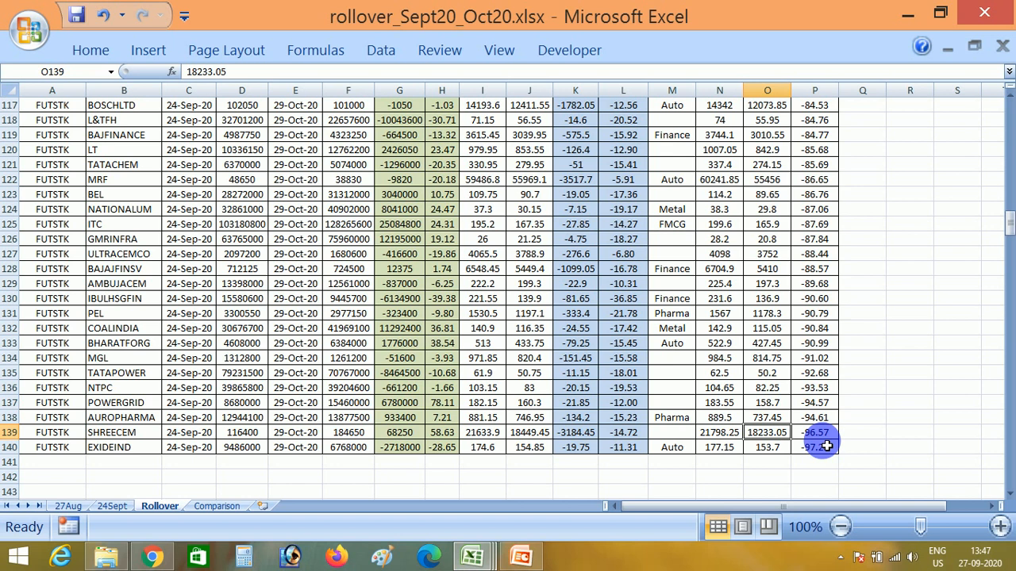
# Trace SHREECEM's row from its Low back to its Roll %
pyautogui.press('Left')
pyautogui.press('Left')
pyautogui.press('Left')
pyautogui.press('Left')
pyautogui.press('Left')
pyautogui.press('Left')
pyautogui.press('Left')
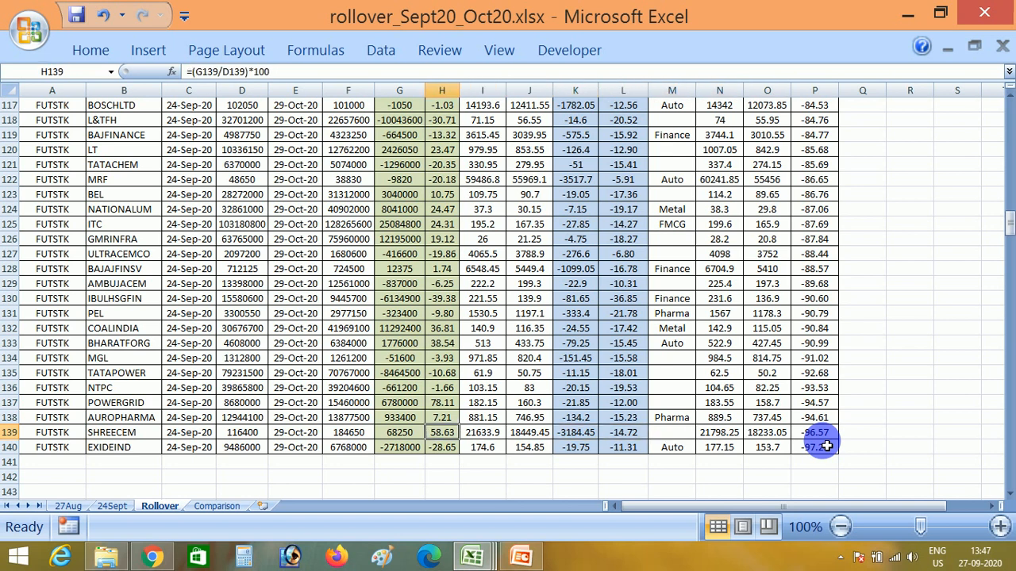
# Review SHREECEM's closing prices, Change %, High, Low and Body %
pyautogui.press('Right')
pyautogui.press('Right')
pyautogui.press('Right')
pyautogui.press('Right')
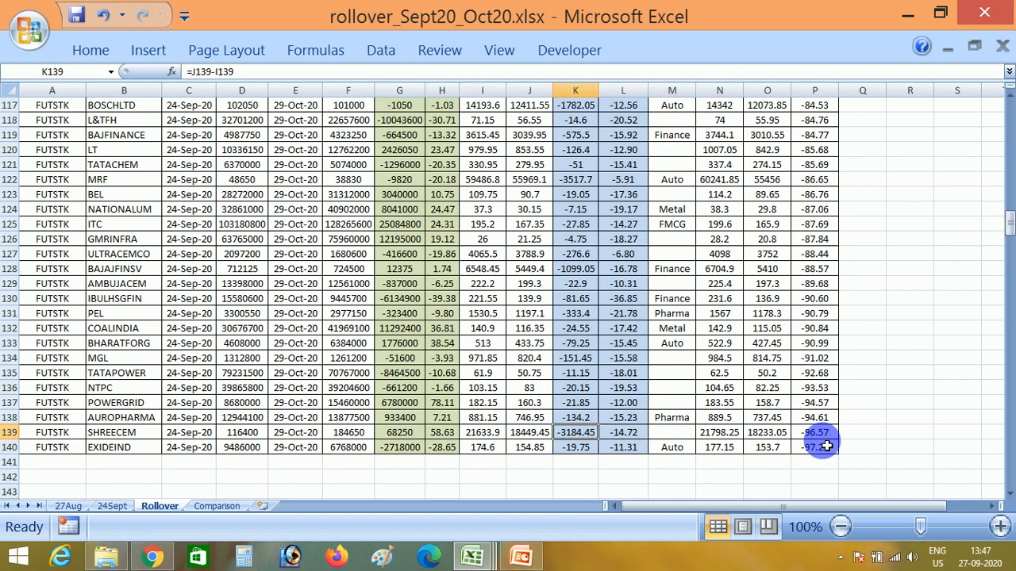
pyautogui.press('Right')
pyautogui.press('Right')
pyautogui.press('Right')
pyautogui.press('Right')
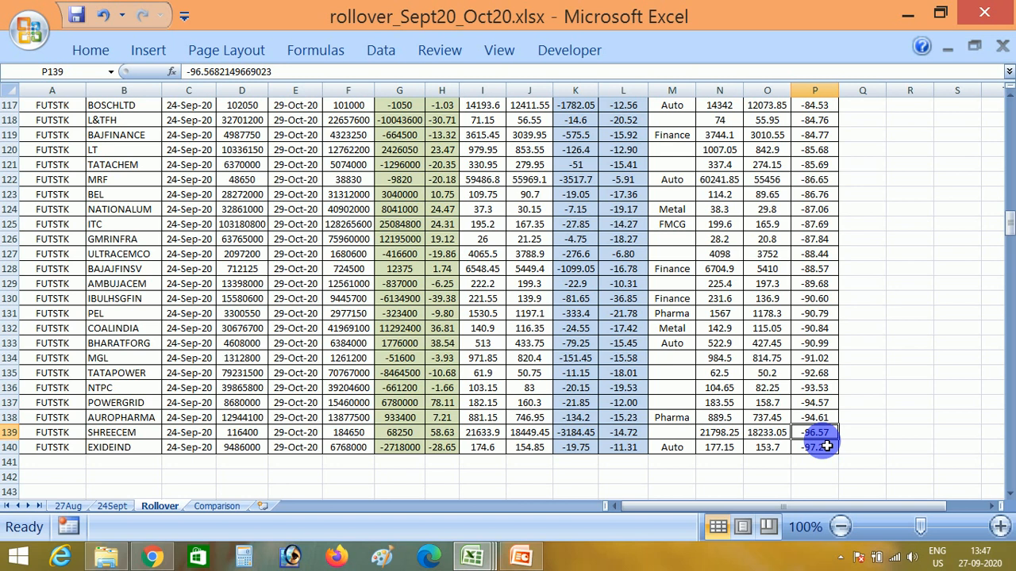
# Go back along SHREECEM's row from Body % to its Rollover value
pyautogui.press('Left')
pyautogui.press('Left')
pyautogui.press('Left')
pyautogui.press('Left')
pyautogui.press('Left')
pyautogui.press('Left')
pyautogui.press('Left')
pyautogui.press('Left')
pyautogui.press('Left')
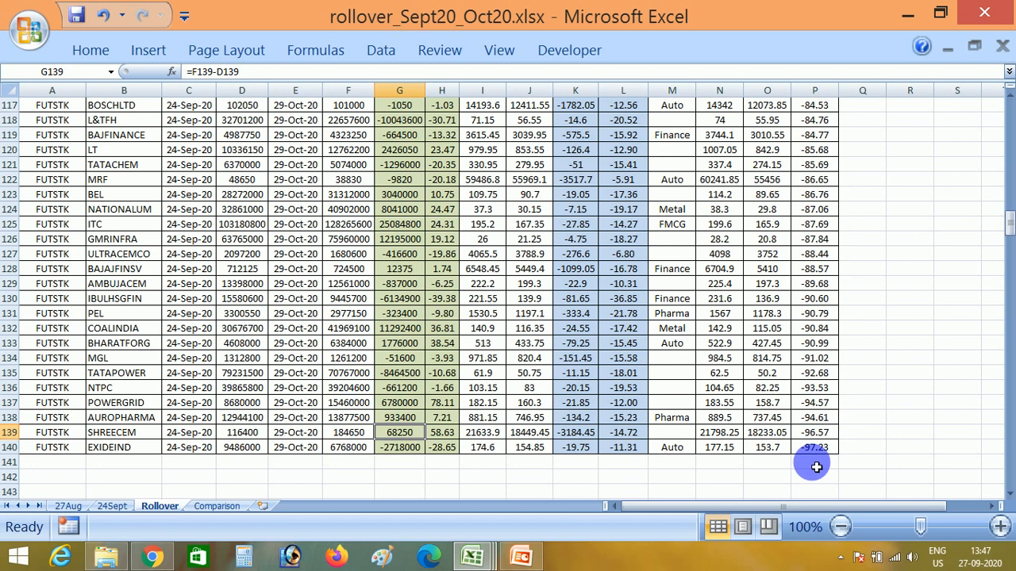
# Switch to the Investing.com chart in Chrome and load the Shree Cements Ltd. chart by searching for SHREE CEM
pyautogui.click(152, 557)
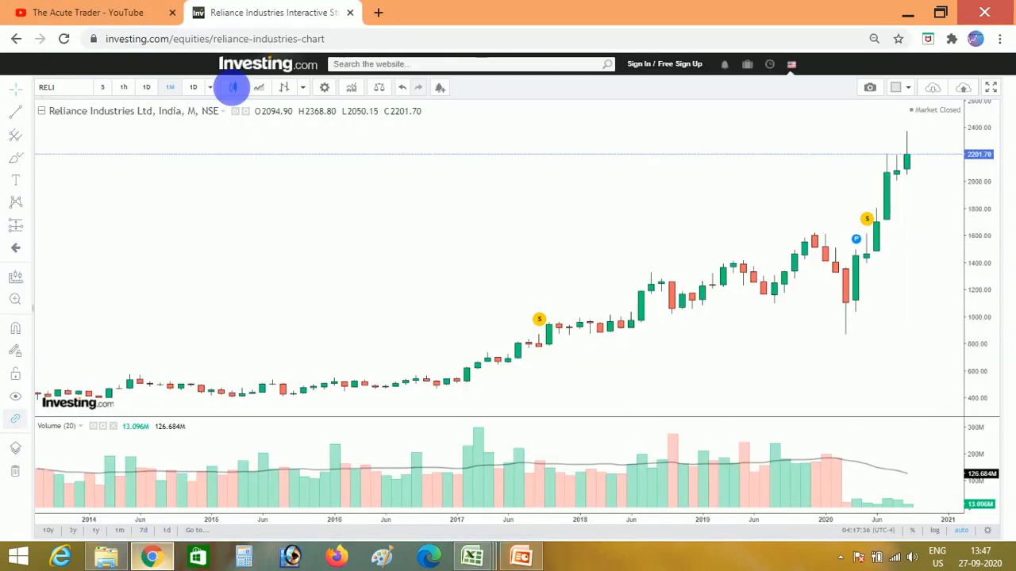
pyautogui.click(86, 93)
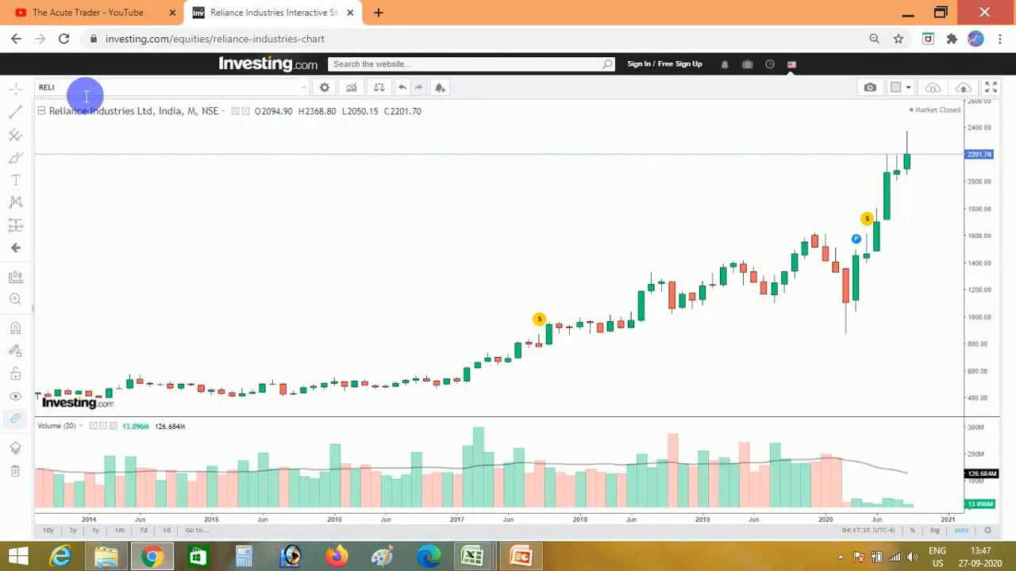
pyautogui.write('SHREE CEM')
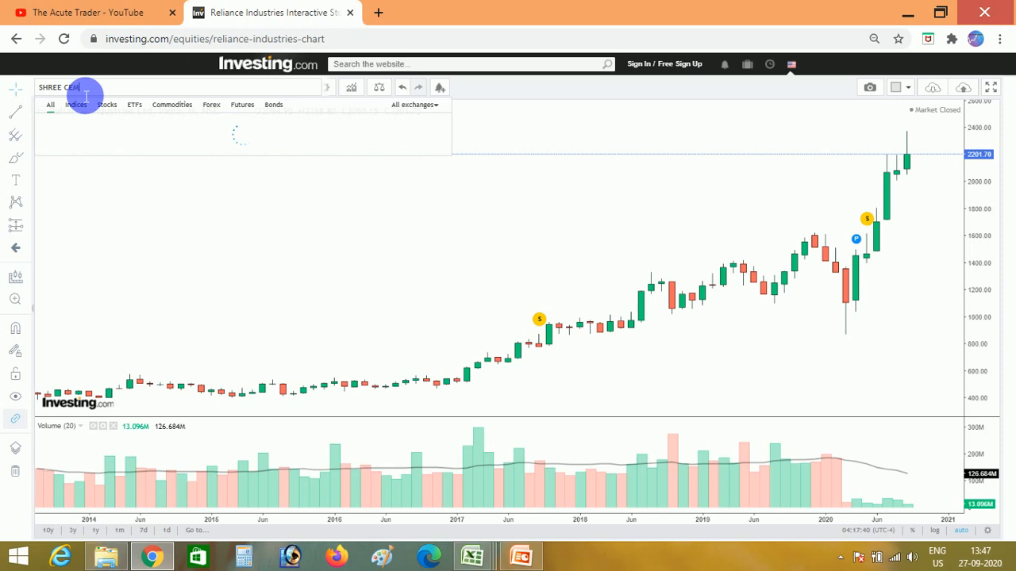
pyautogui.click(108, 123)
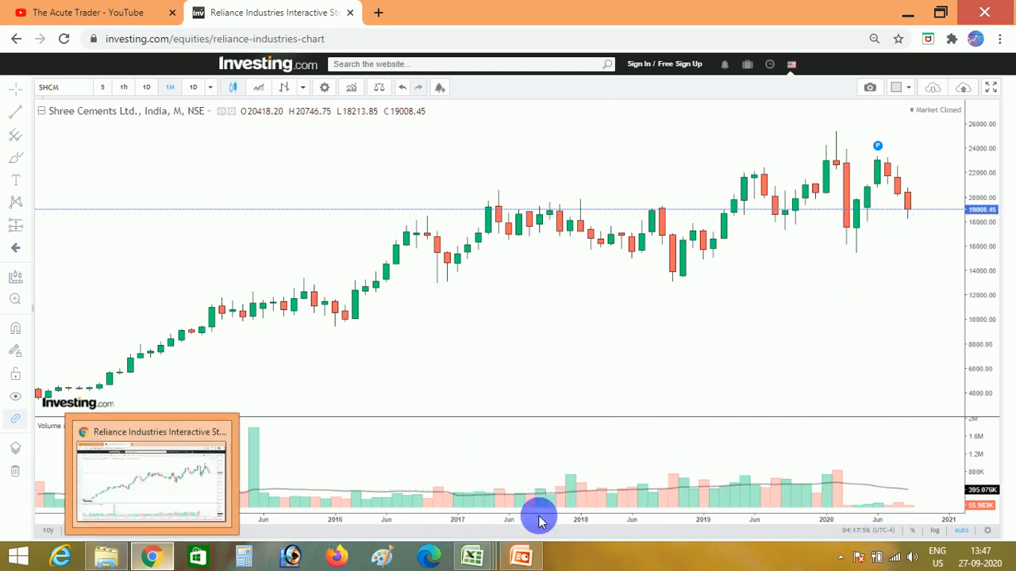
# Switch back to the Excel rollover workbook and open the Comparison sheet
pyautogui.moveTo(468, 553)
pyautogui.click(500, 468)
pyautogui.click(225, 509)
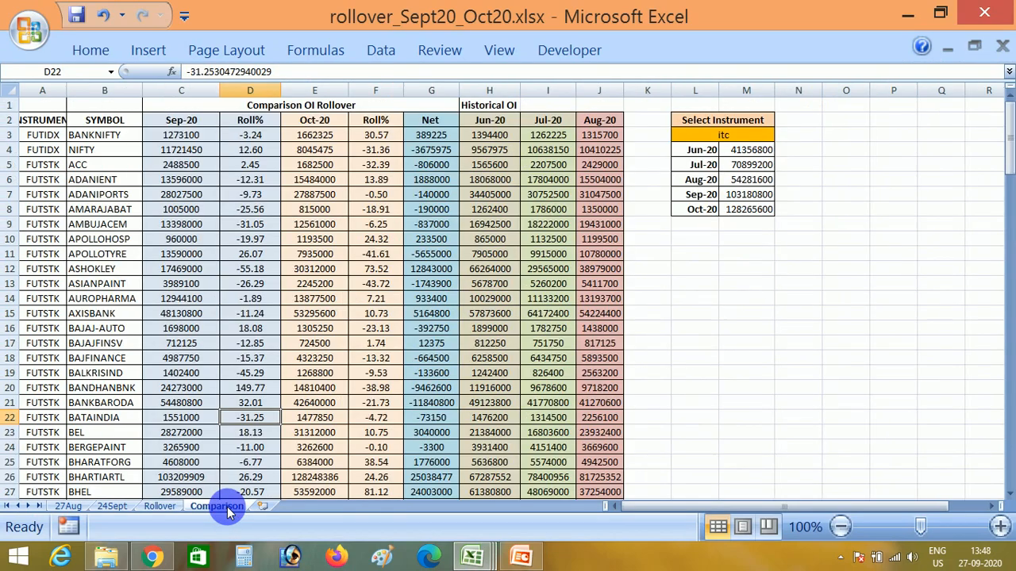
# Examine the Historical OI month headings and the Sep-20 and Oct-20 rollover headings in the Comparison sheet
pyautogui.click(489, 135)
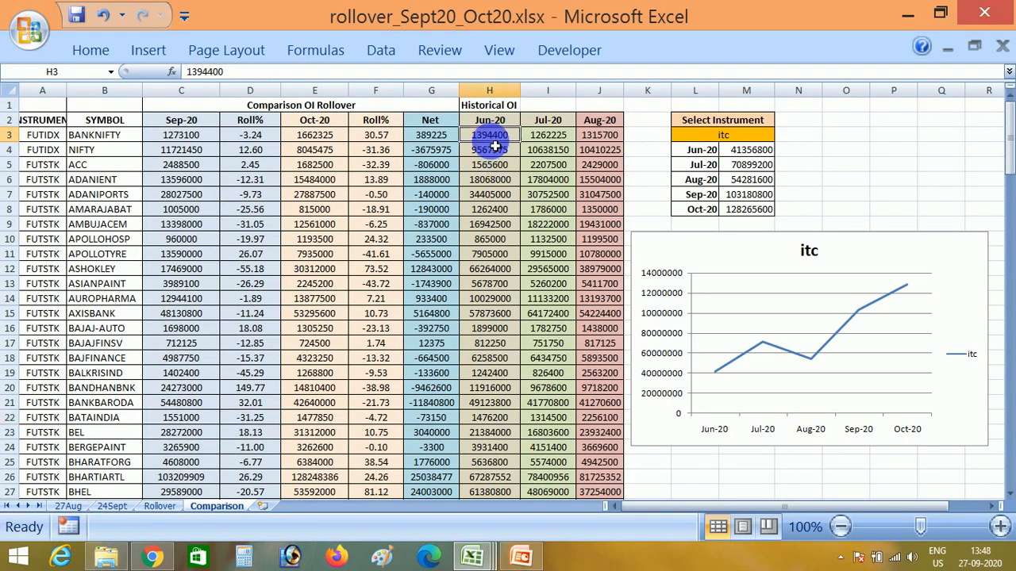
pyautogui.press('Up')
pyautogui.press('Up')
pyautogui.press('Down')
pyautogui.press('Down')
pyautogui.press('Up')
pyautogui.press('Right')
pyautogui.press('Right')
pyautogui.press('Left')
pyautogui.press('Left')
pyautogui.press('Left')
pyautogui.press('Left')
pyautogui.press('Left')
pyautogui.press('Left')
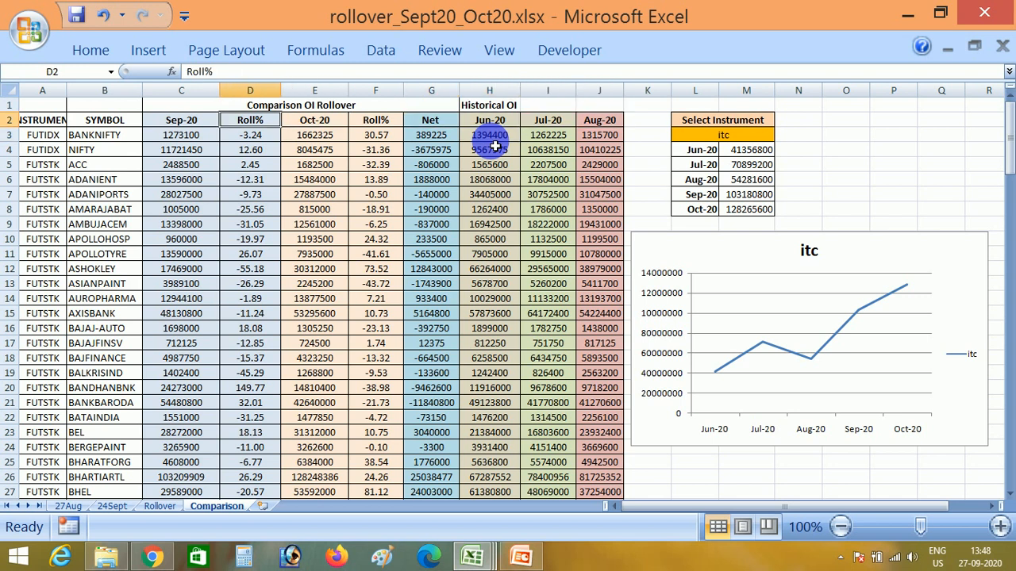
pyautogui.press('Left')
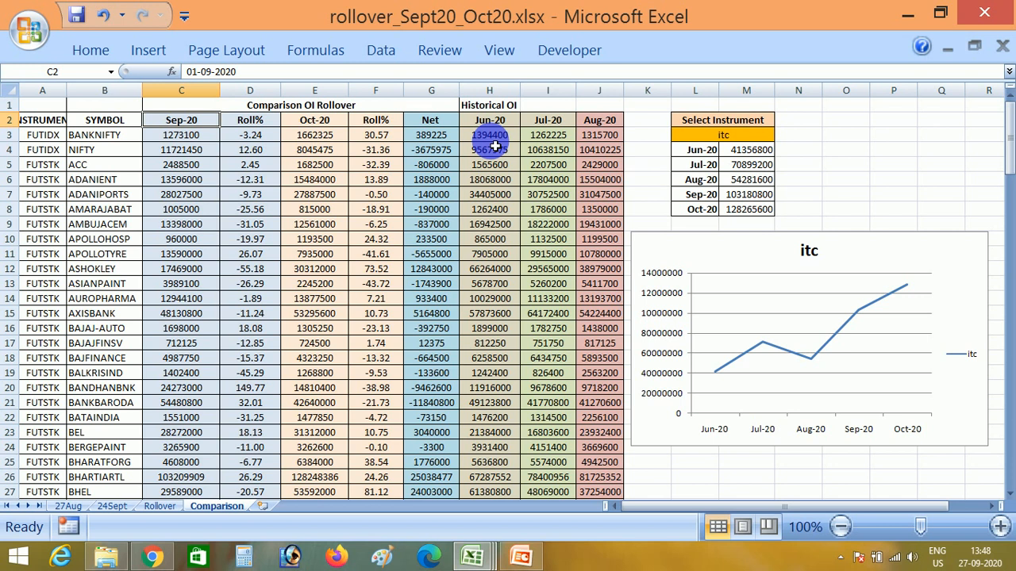
# Compare BANKNIFTY's Roll% for Sep-20 with its Roll% for Oct-20
pyautogui.press('Right')
pyautogui.press('Down')
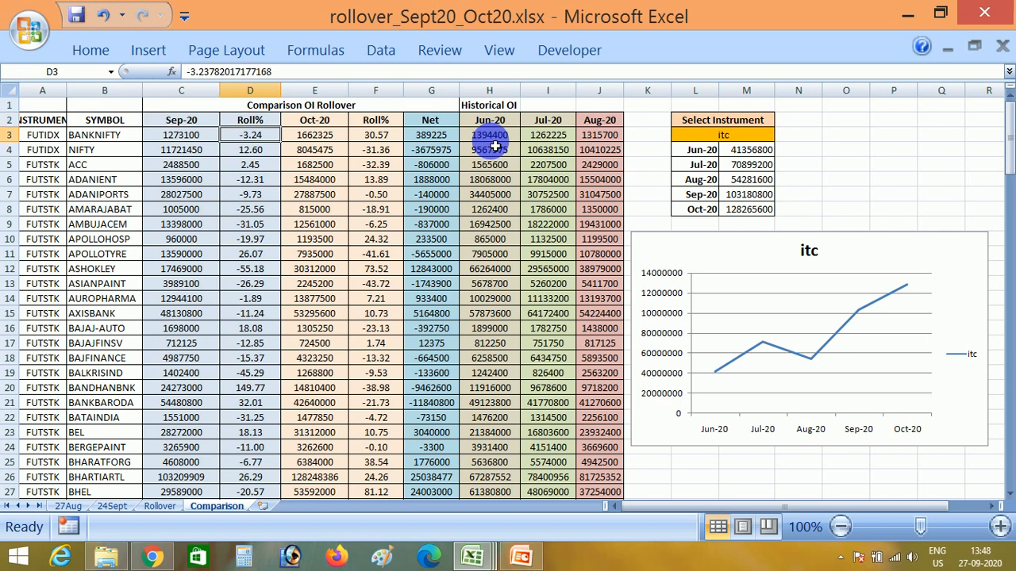
pyautogui.press('Right')
pyautogui.press('Right')
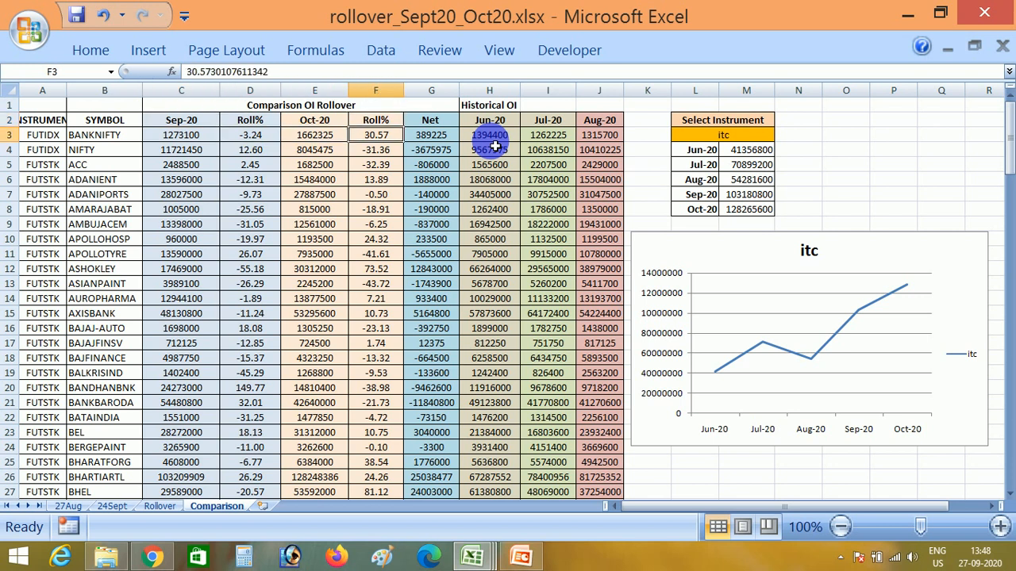
pyautogui.press('Up')
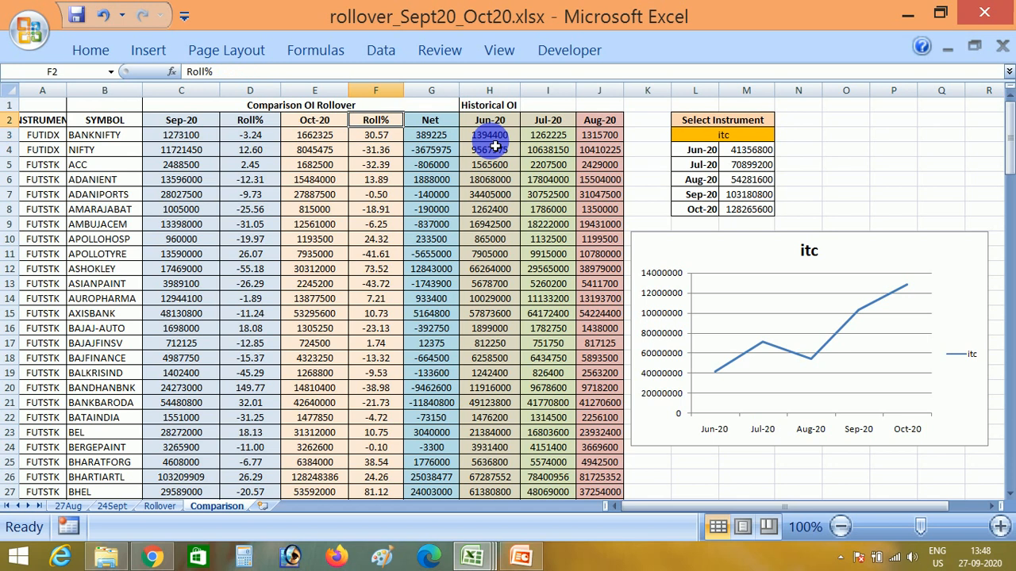
# Compare NIFTY's Roll% for Sep-20 and Oct-20, including its Net and Jun-20 open interest
pyautogui.press('Down')
pyautogui.press('Down')
pyautogui.press('Left')
pyautogui.press('Left')
pyautogui.press('Right')
pyautogui.press('Right')
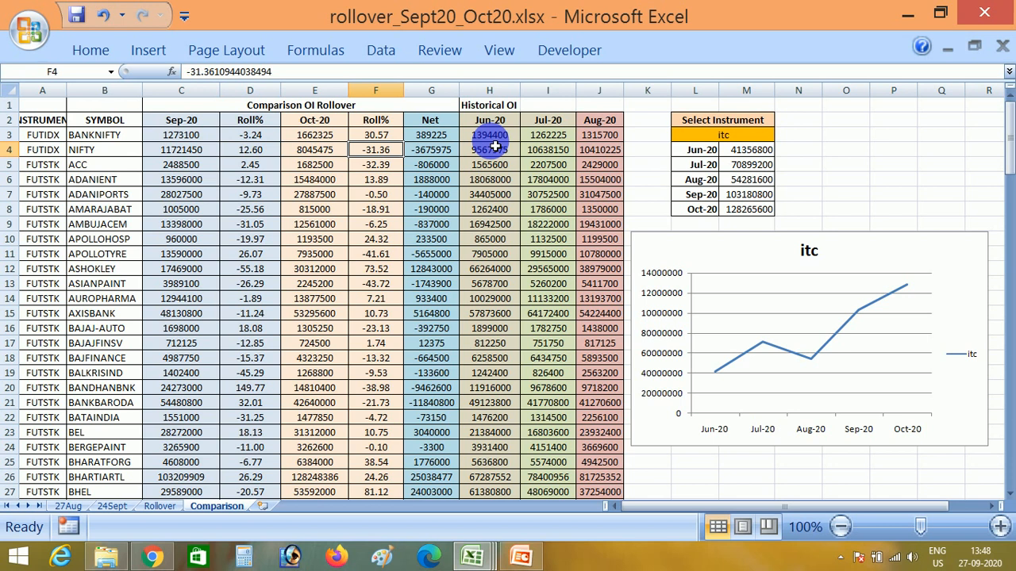
pyautogui.press('Right')
pyautogui.press('Right')
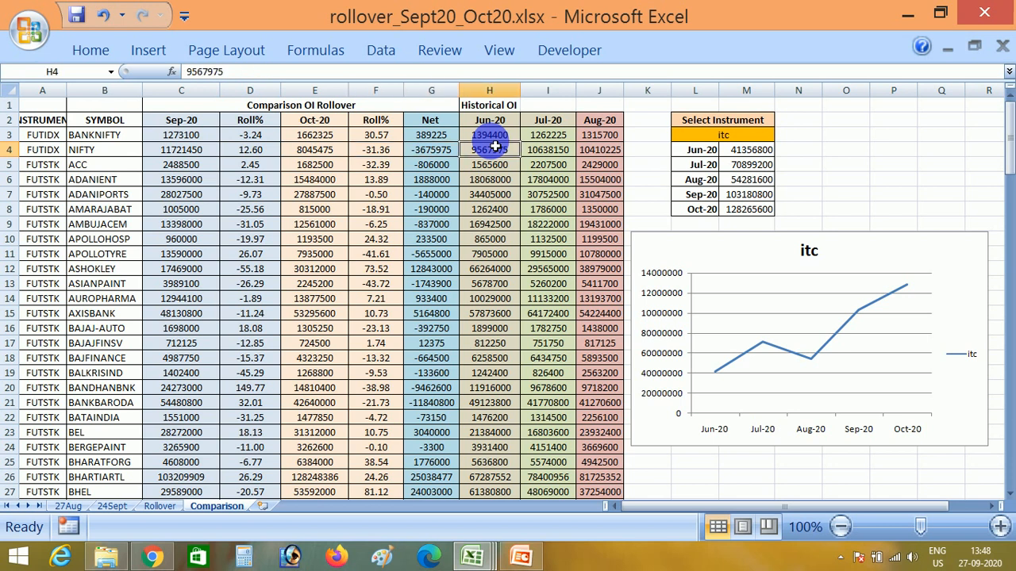
pyautogui.press('Home')
pyautogui.press('Right')
pyautogui.press('Right')
pyautogui.press('Right')
# Set the Select Instrument cell to shreecem to chart its open interest from Jun-20 to Oct-20
pyautogui.press('Up')
pyautogui.press('Right')
pyautogui.press('Right')
pyautogui.press('Right')
pyautogui.press('Right')
pyautogui.press('Right')
pyautogui.press('Right')
pyautogui.press('Right')
pyautogui.press('Right')
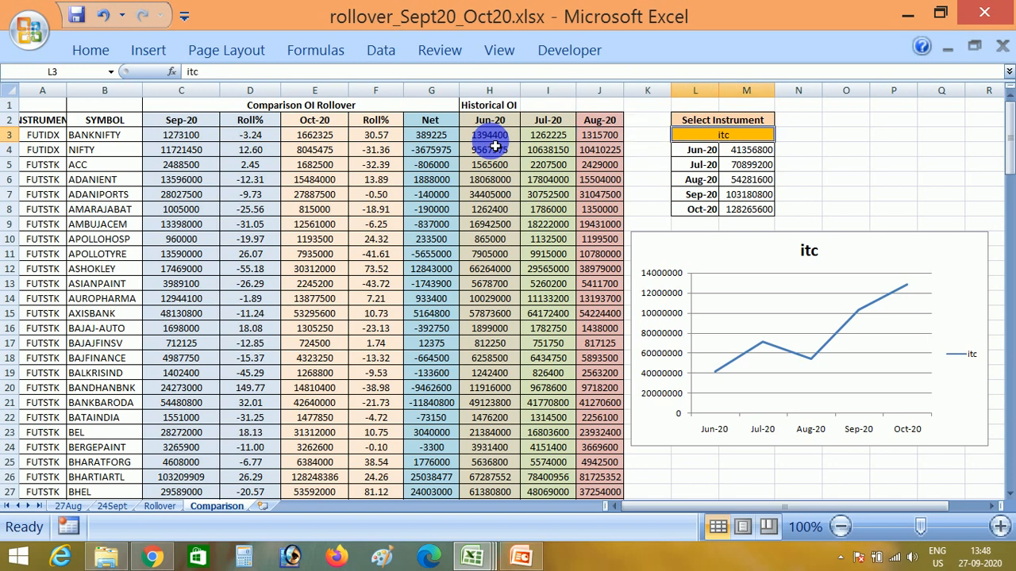
pyautogui.write('shrrecem')
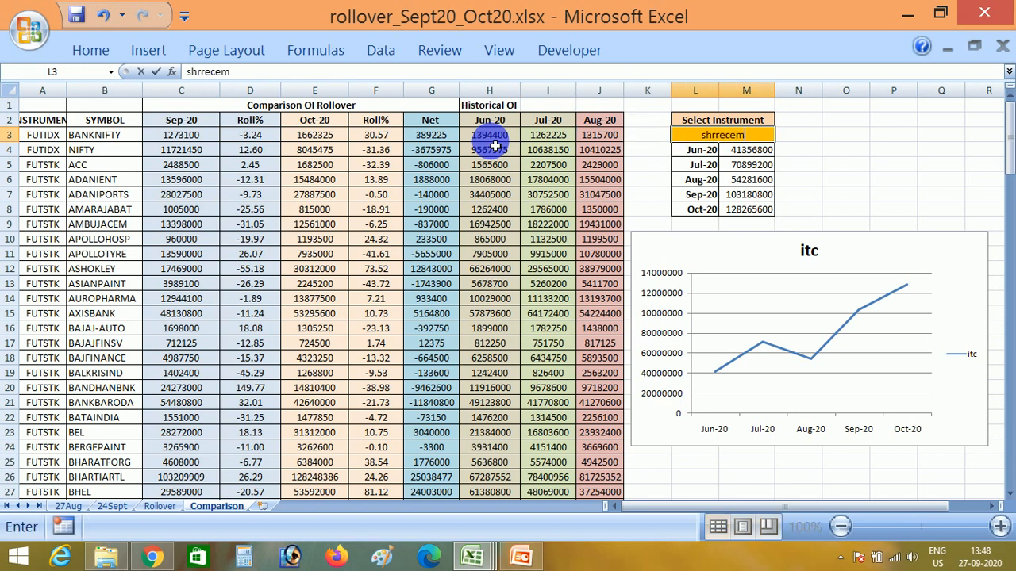
pyautogui.press('BackSpace')
pyautogui.press('BackSpace')
pyautogui.press('BackSpace')
pyautogui.press('BackSpace')
pyautogui.press('BackSpace')
pyautogui.write('eecem')
pyautogui.press('Return')
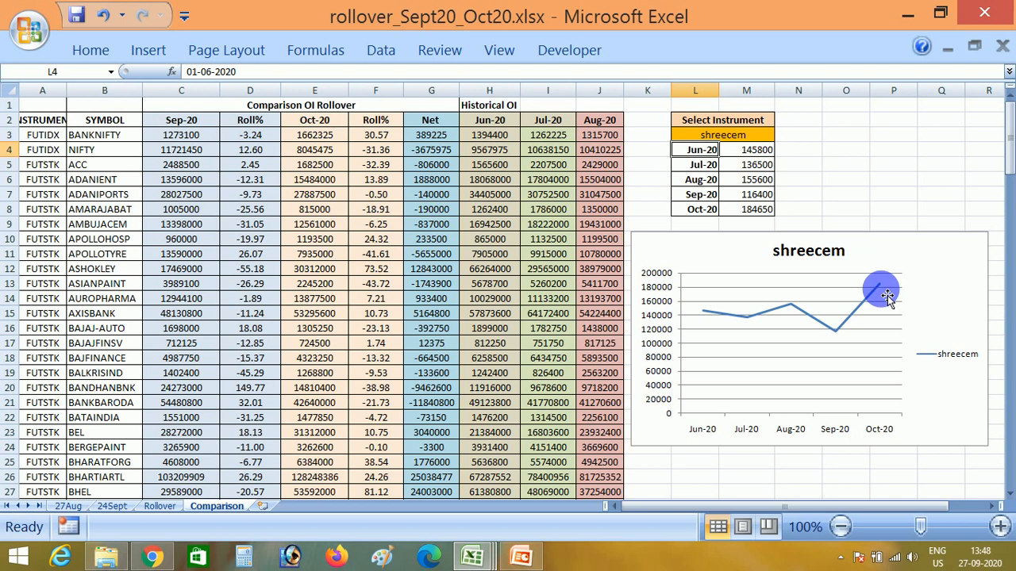
# Return to the Rollover sheet and check POWERGRID's open interest and Roll %
pyautogui.click(159, 506)
pyautogui.click(265, 376)
pyautogui.click(266, 385)
pyautogui.press('Down')
pyautogui.press('Right')
pyautogui.press('Right')
pyautogui.press('Right')
pyautogui.press('Right')
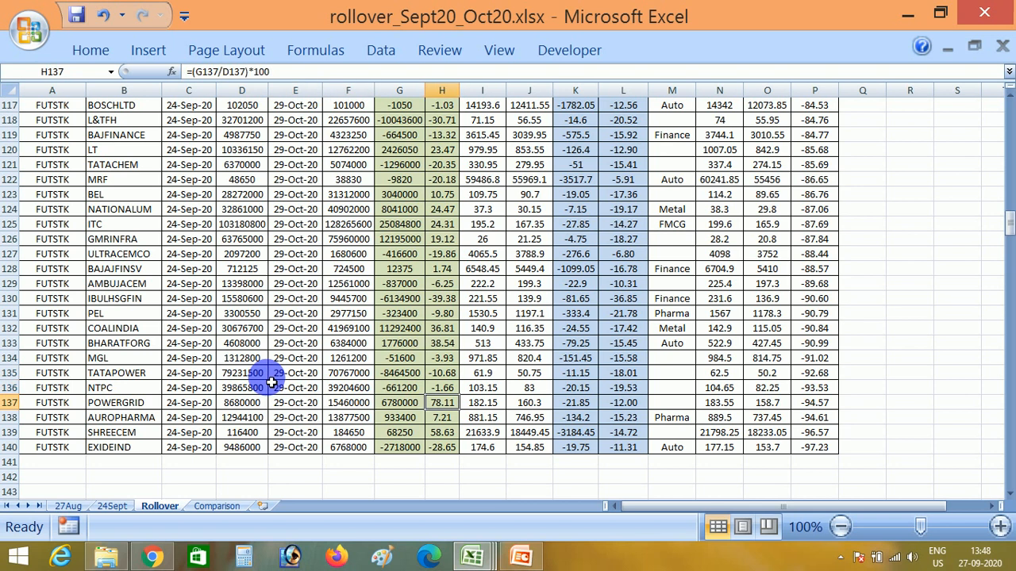
# Check POWERGRID's price change percentage and the value in the last column of its row
pyautogui.press('Right')
pyautogui.press('Right')
pyautogui.press('Right')
pyautogui.press('Right')
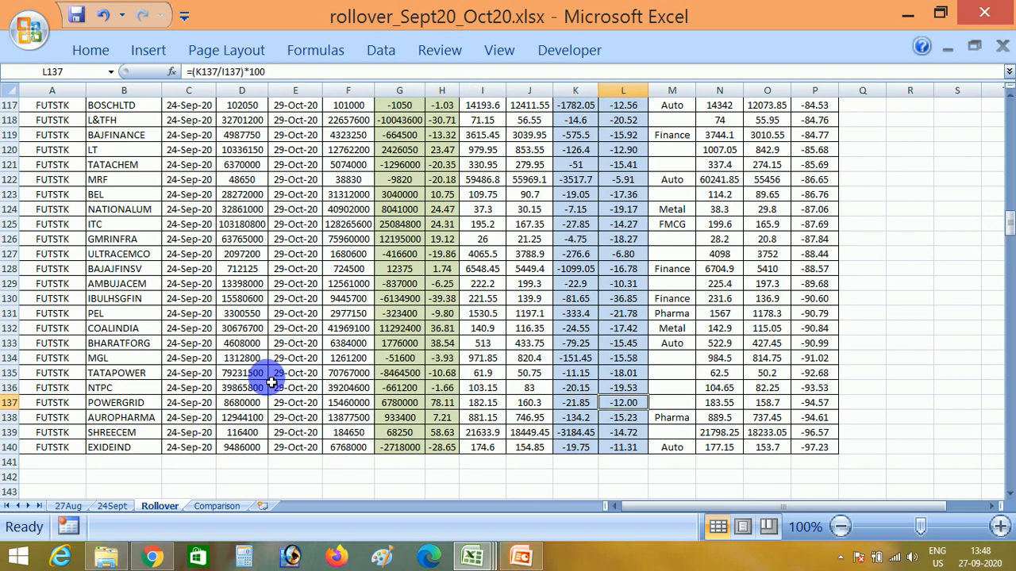
pyautogui.press('Right')
pyautogui.press('Right')
pyautogui.press('Right')
pyautogui.press('Right')
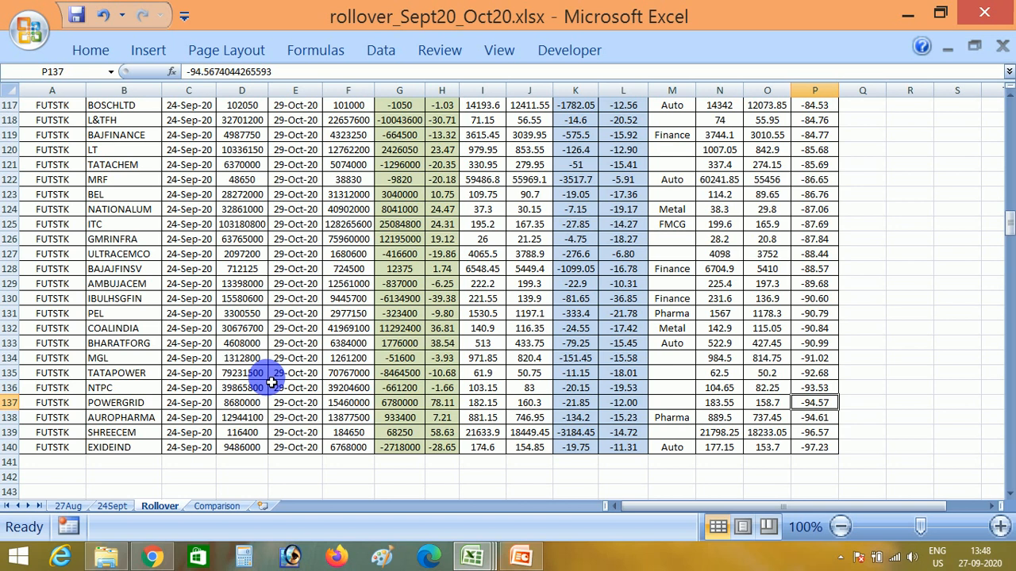
# Find ITC's row in the Rollover sheet and check its Roll %
pyautogui.press('Left')
pyautogui.press('Left')
pyautogui.press('Left')
pyautogui.press('Left')
pyautogui.press('Left')
pyautogui.press('Left')
pyautogui.press('Up')
pyautogui.press('Up')
pyautogui.press('Up')
pyautogui.press('Up')
pyautogui.press('Up')
pyautogui.press('Up')
pyautogui.press('Up')
pyautogui.press('Up')
pyautogui.press('Up')
pyautogui.press('Up')
pyautogui.press('Up')
pyautogui.press('Up')
pyautogui.press('Up')
pyautogui.press('Down')
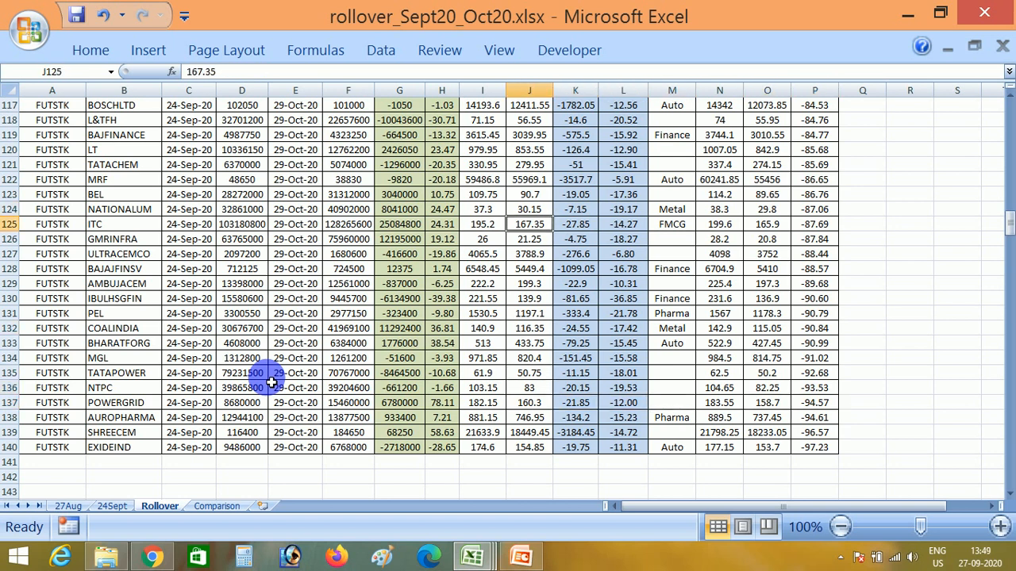
pyautogui.press('Left')
pyautogui.press('Left')
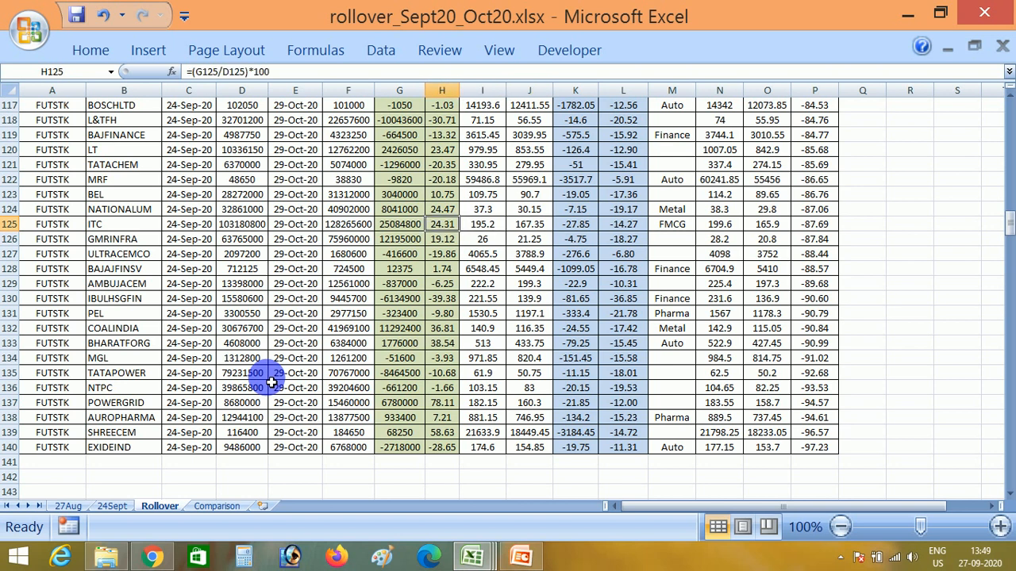
# Check ITC's price change percentage and the value in the last column of its row
pyautogui.press('Right')
pyautogui.press('Right')
pyautogui.press('Right')
pyautogui.press('Right')
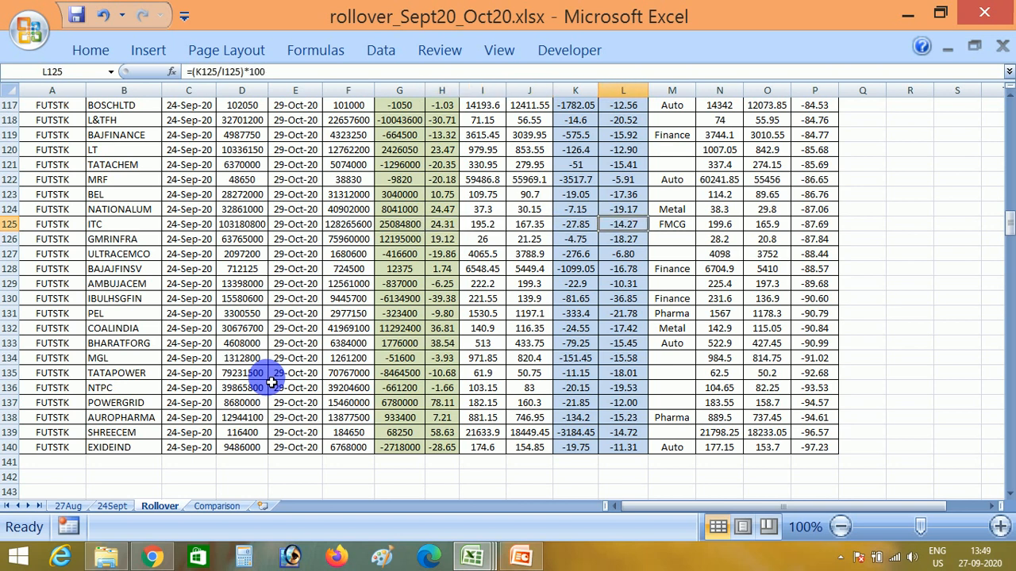
pyautogui.press('Right')
pyautogui.press('Right')
pyautogui.press('Right')
pyautogui.press('Right')
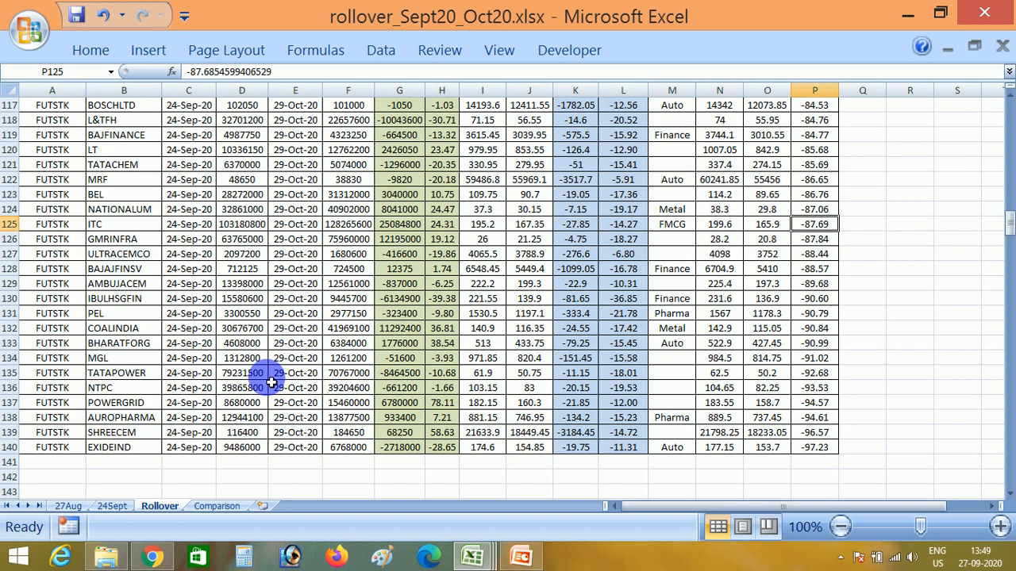
# Set the Select Instrument cell on the Comparison sheet to itc to chart its open interest from Jun-20 to Oct-20
pyautogui.click(208, 506)
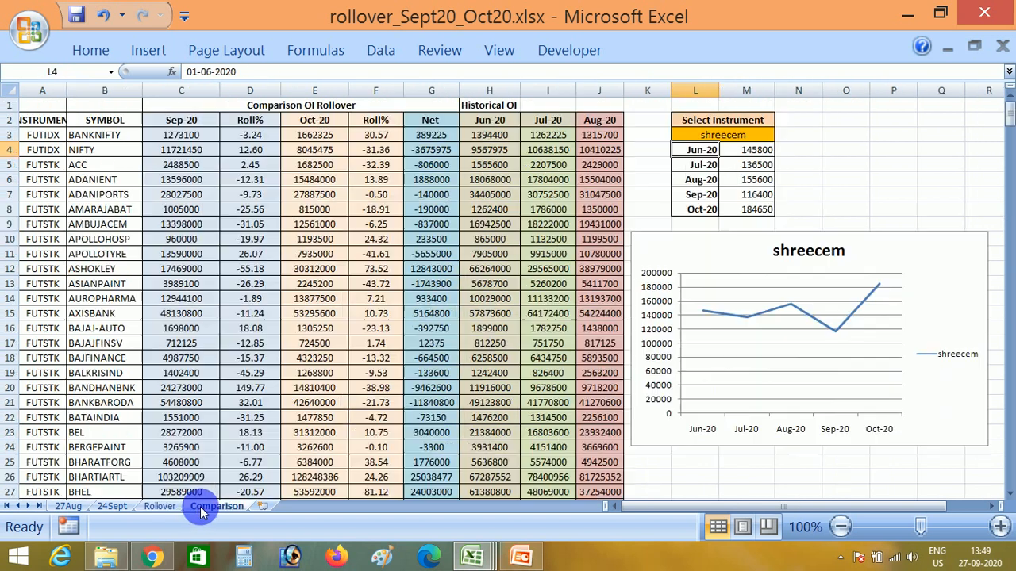
pyautogui.click(723, 137)
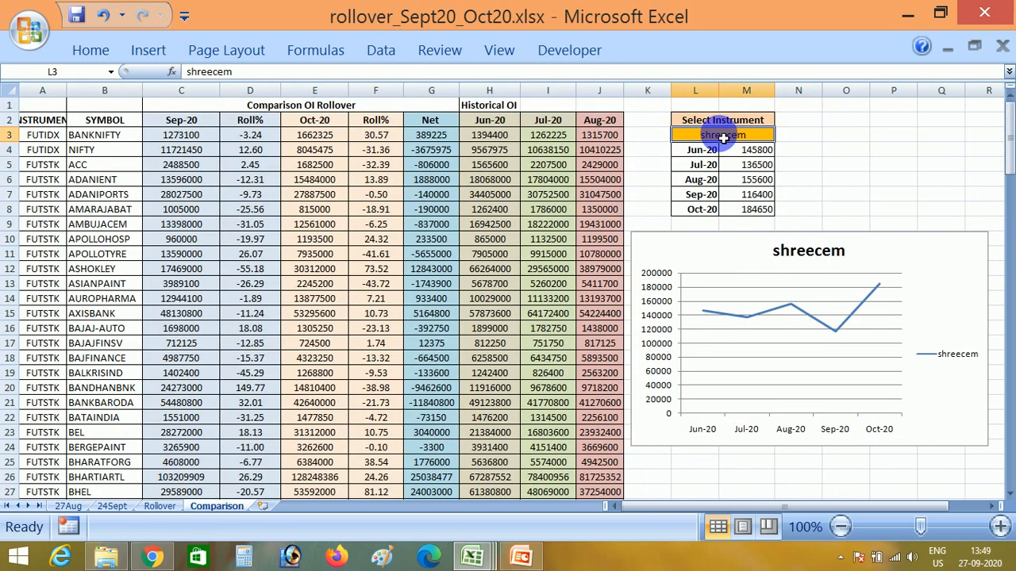
pyautogui.write('itc')
pyautogui.click(801, 154)
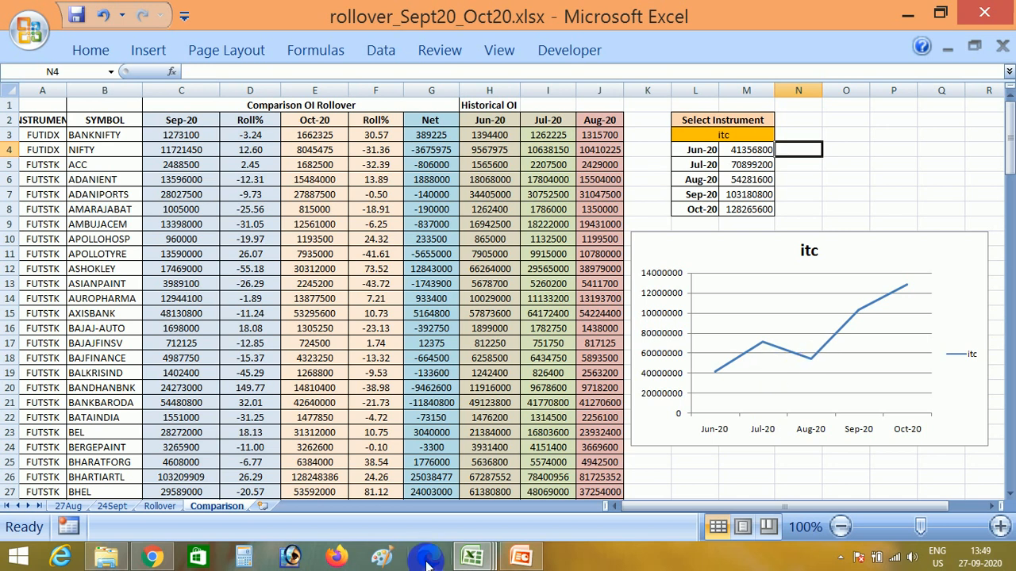
# Switch to the Investing.com chart in the browser, load ITC Ltd from NSE and set the interval to daily
pyautogui.click(150, 558)
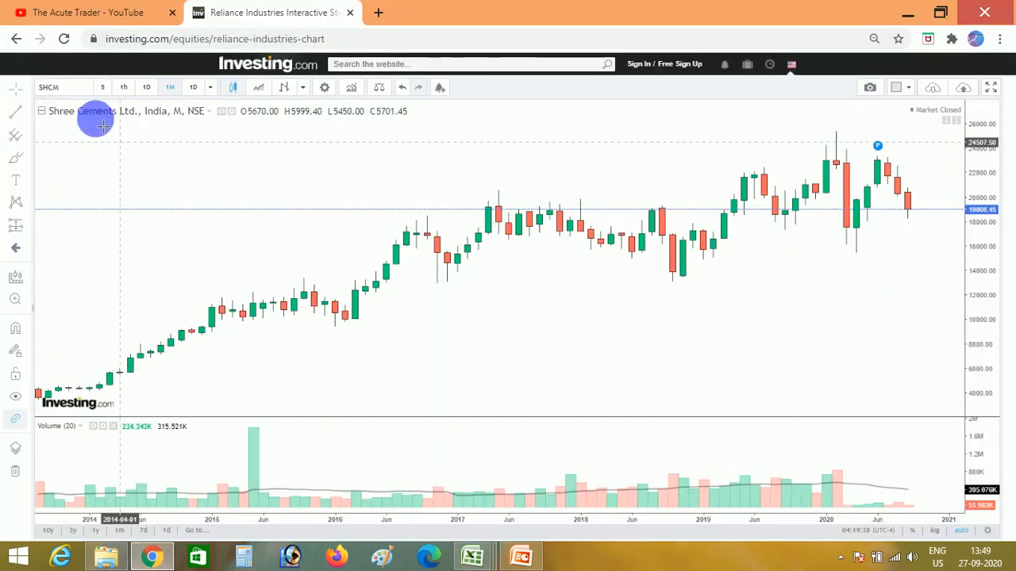
pyautogui.click(87, 90)
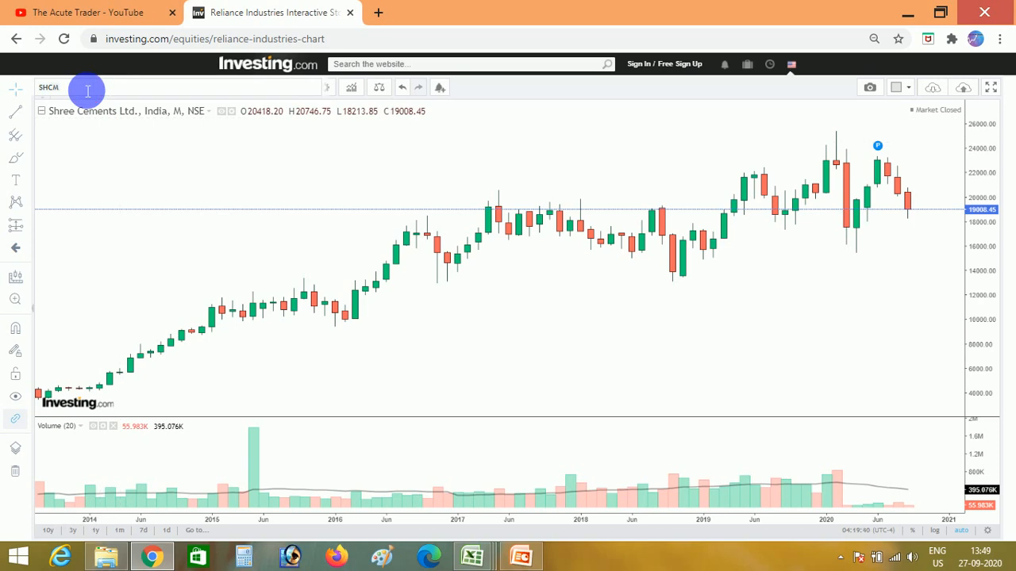
pyautogui.write('ITC')
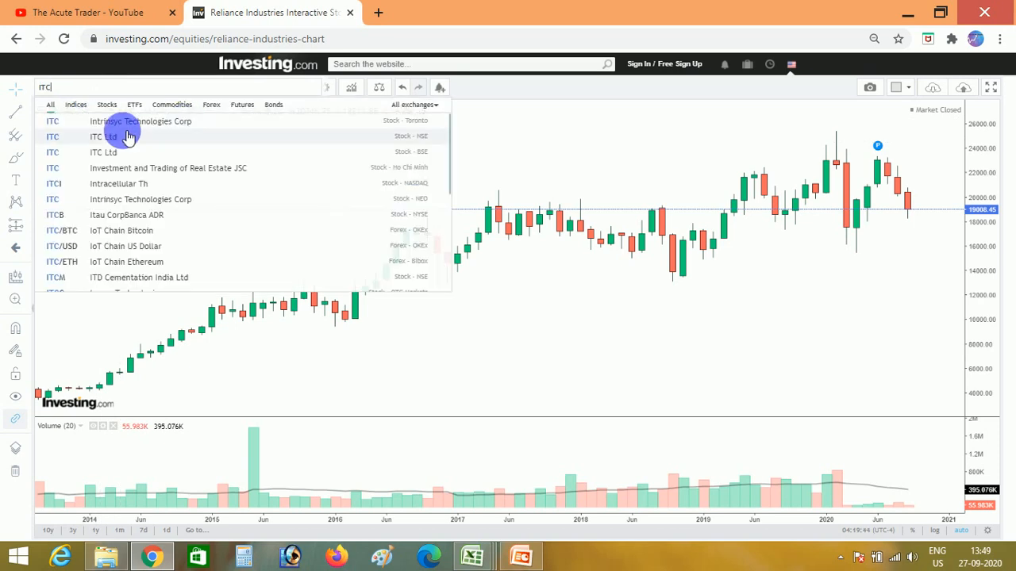
pyautogui.click(127, 136)
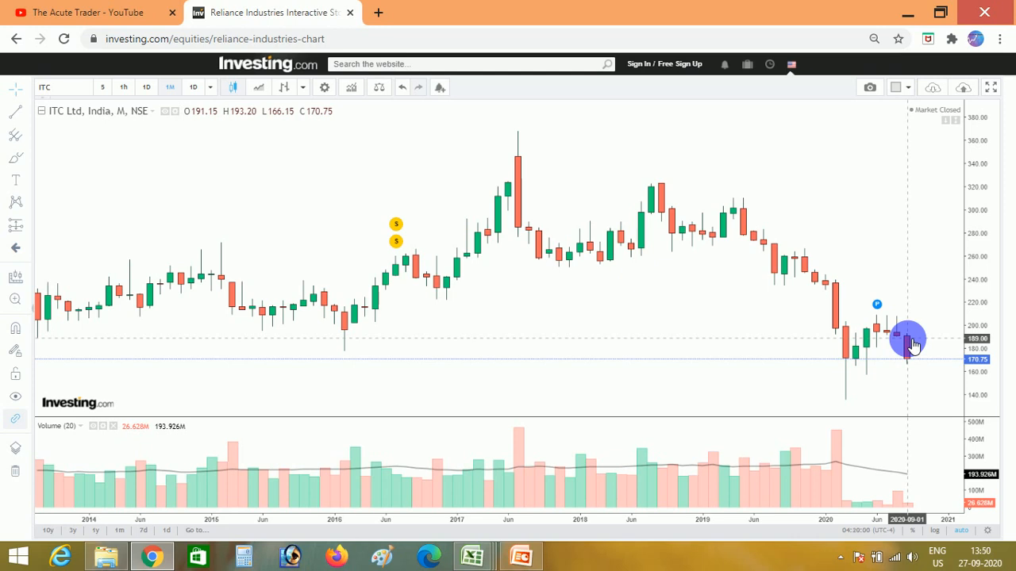
pyautogui.click(194, 89)
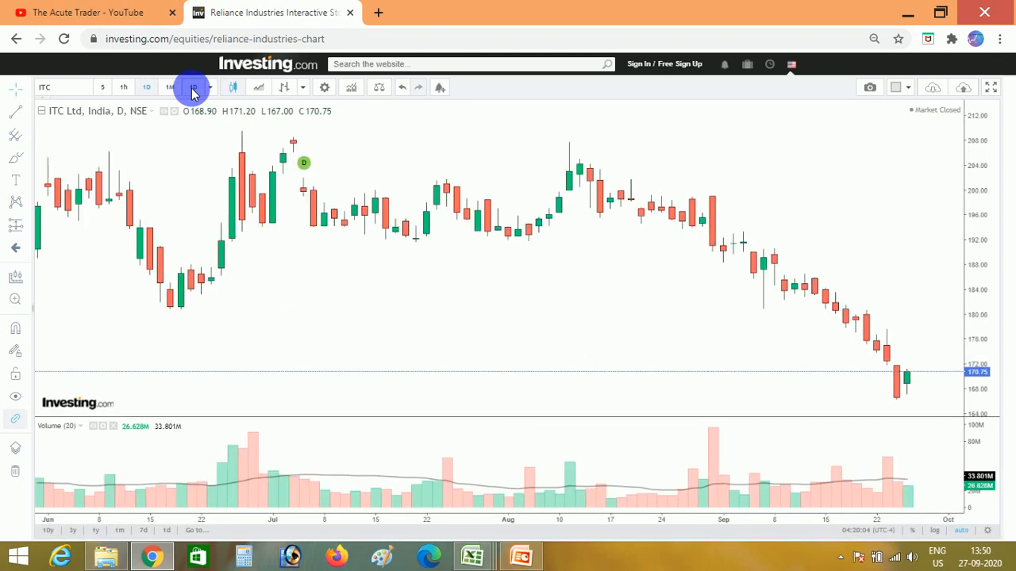
# Open Futures_Analysis_Sheet_Sept20.xlsx and check ITC's cumulative open interest change % on 16-Sep and 23-Sep for the 24-Sep expiry
pyautogui.click(474, 559)
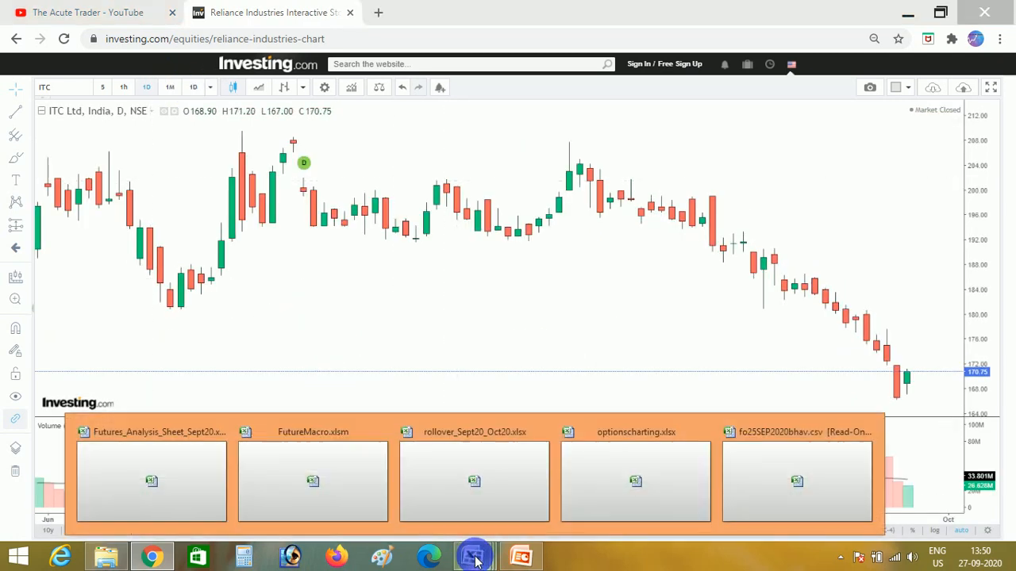
pyautogui.click(481, 465)
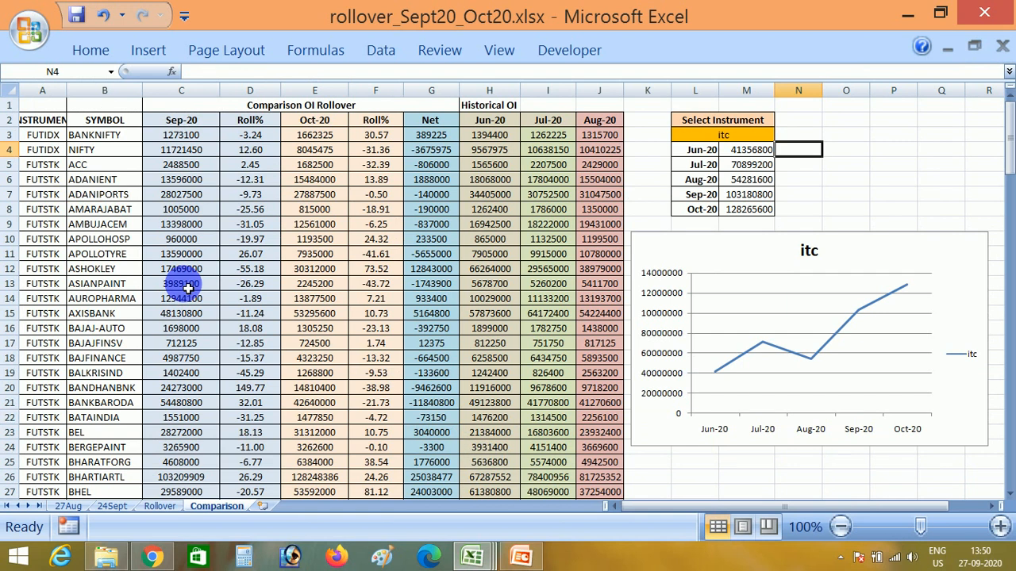
pyautogui.click(476, 548)
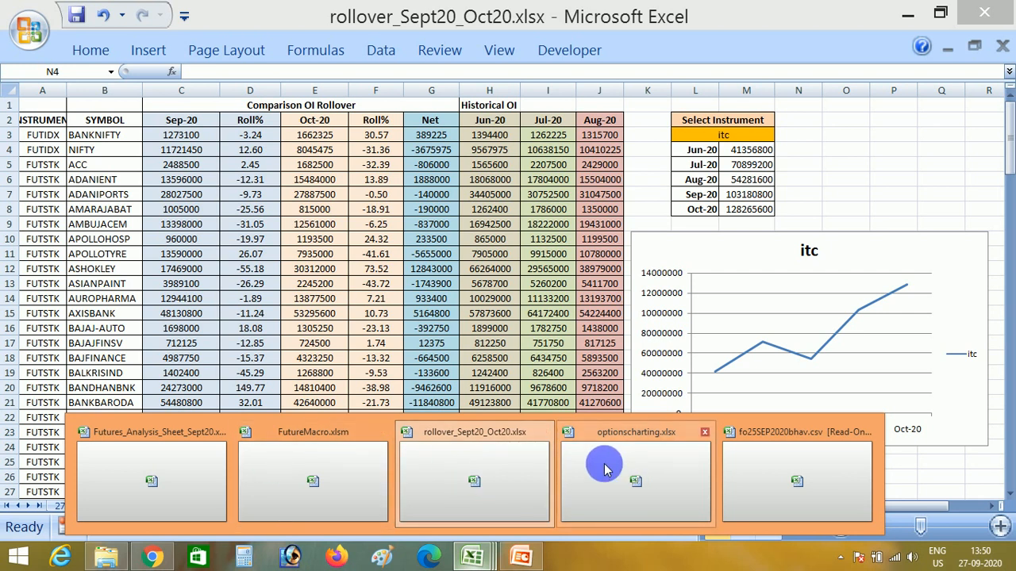
pyautogui.click(181, 449)
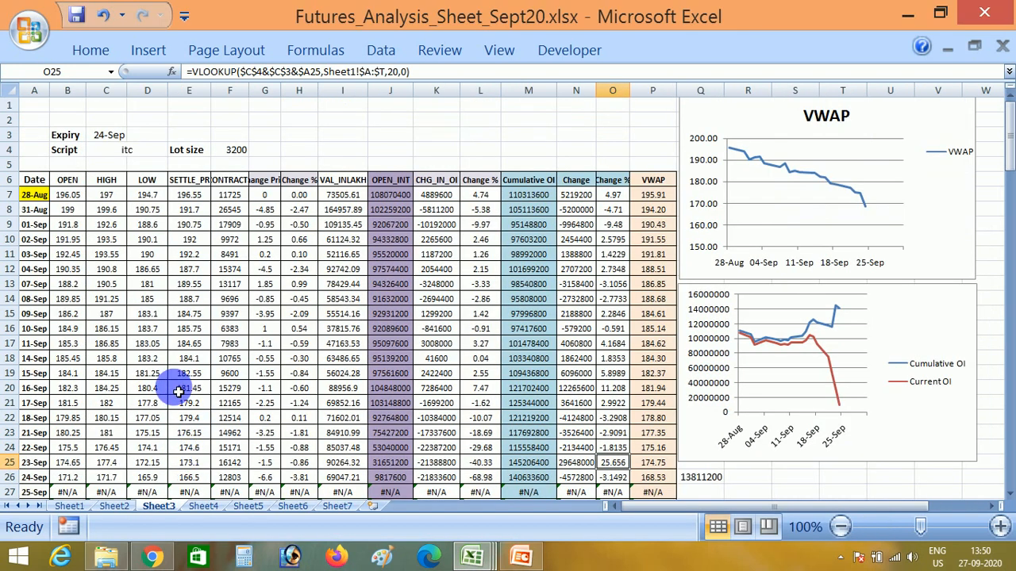
pyautogui.click(150, 150)
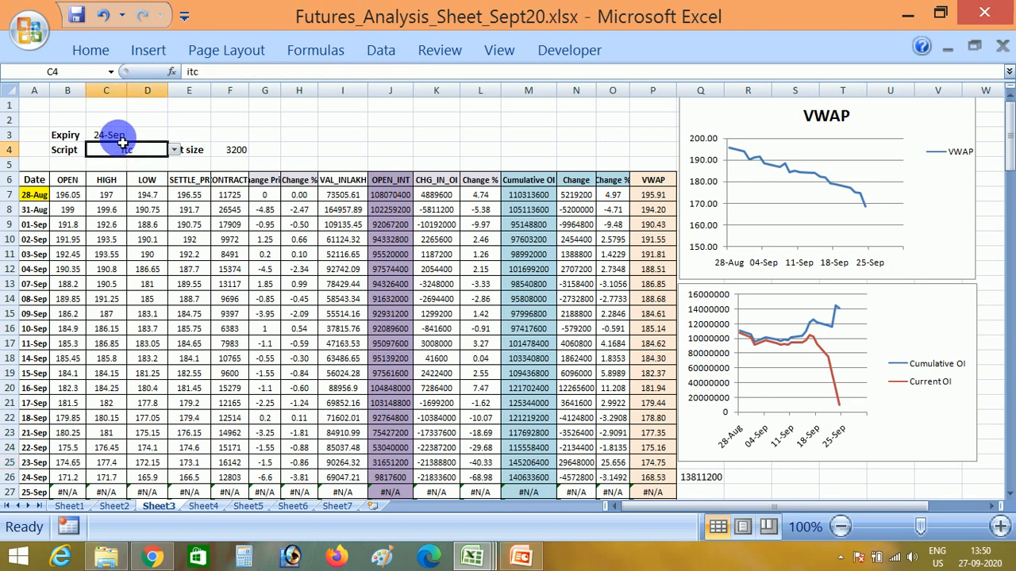
pyautogui.click(115, 137)
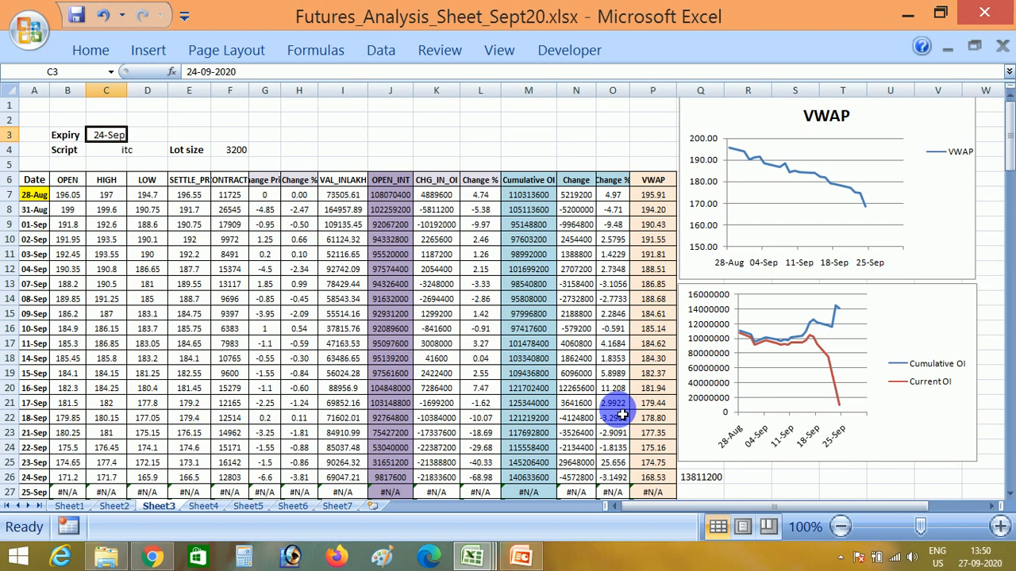
pyautogui.click(615, 389)
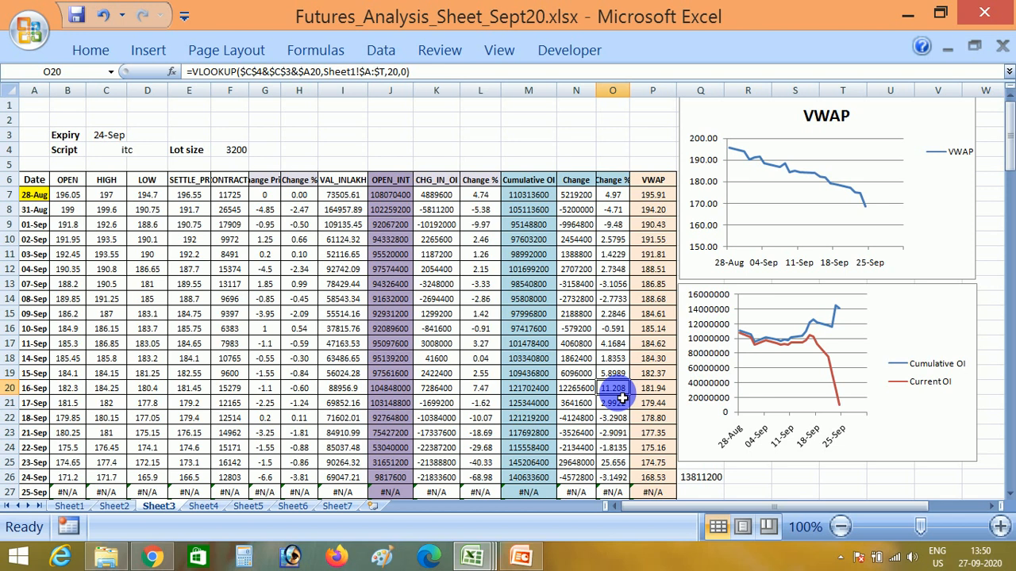
pyautogui.click(615, 465)
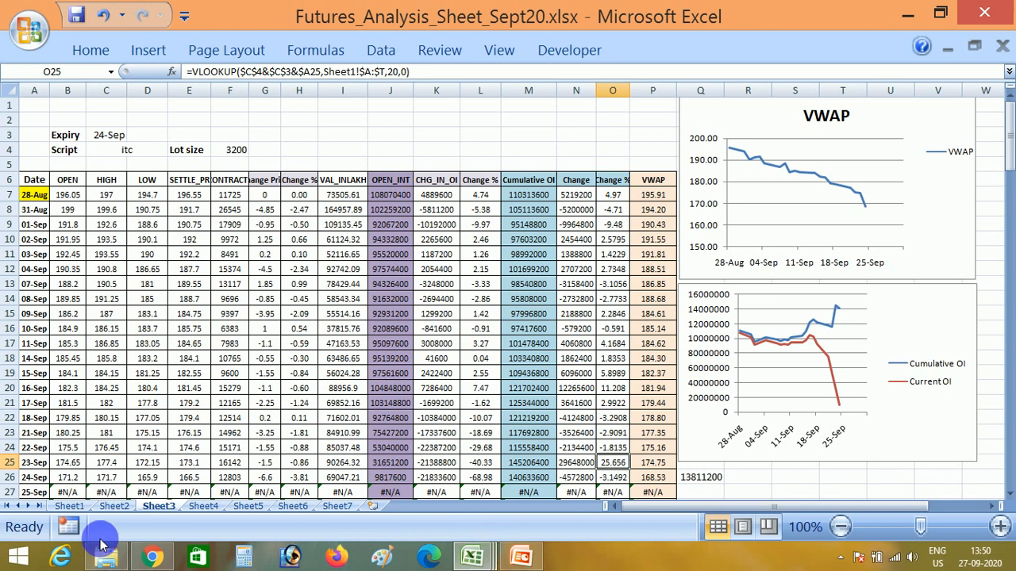
# Examine ITC's late-September candles on the browser's daily chart and return to BANDHANBNK's Oct-20 Roll% in rollover_Sept20_Oct20.xlsx
pyautogui.click(153, 557)
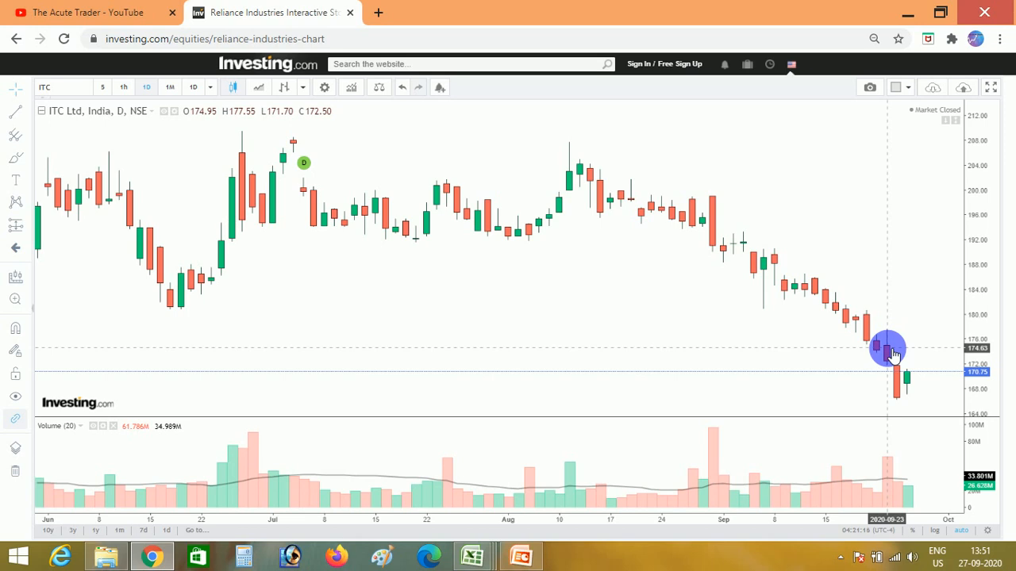
pyautogui.click(473, 556)
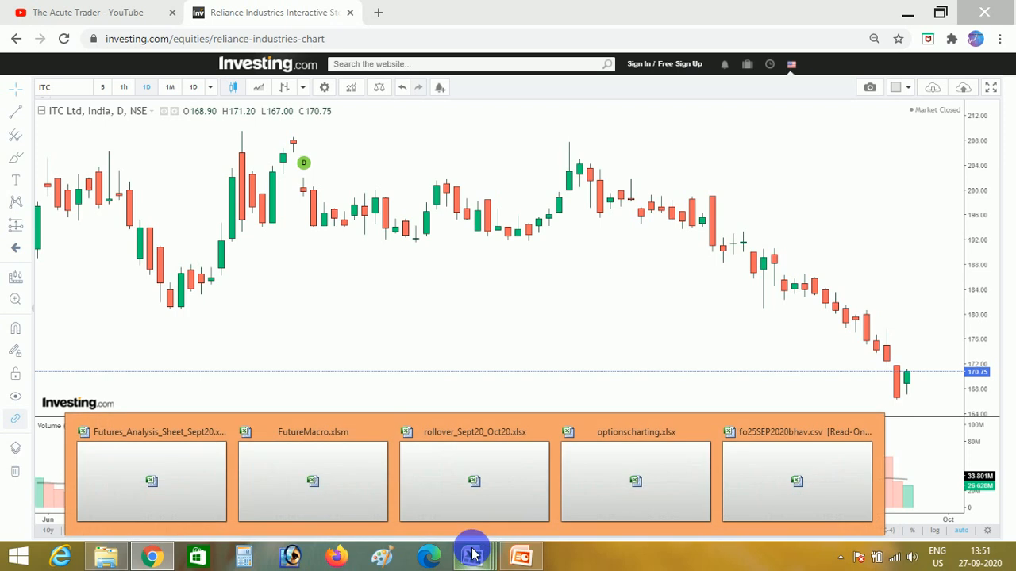
pyautogui.click(492, 477)
pyautogui.click(400, 394)
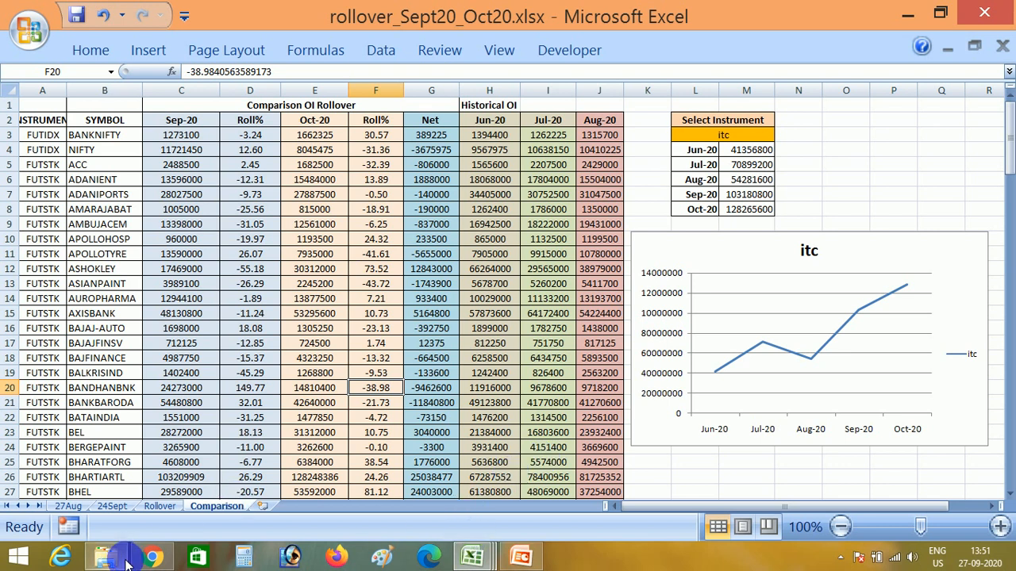
# Show The Acute Trader's YouTube video list in the browser and switch to FutureMacro.xlsm to read its user manual
pyautogui.click(153, 557)
pyautogui.click(114, 9)
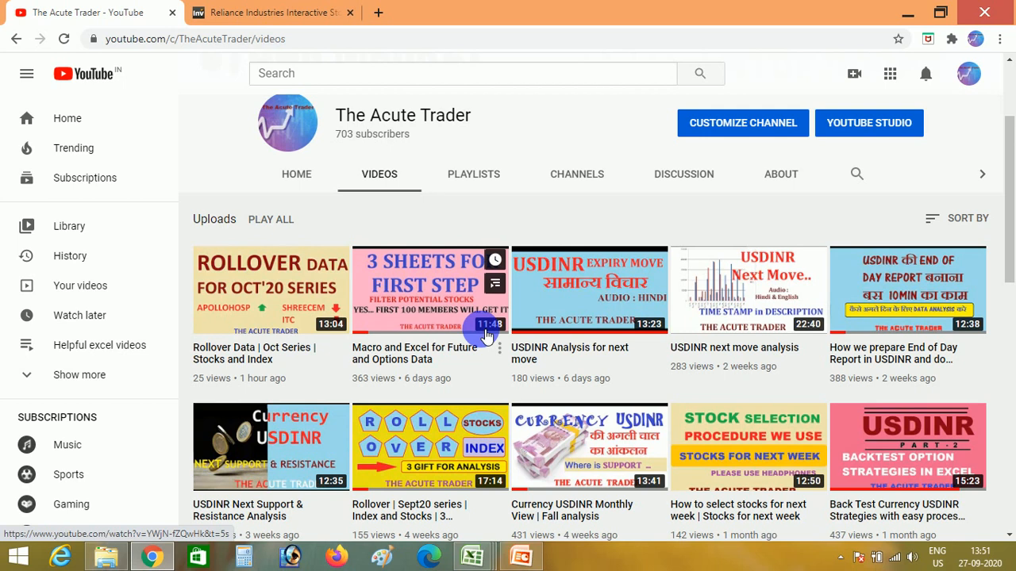
pyautogui.moveTo(473, 556)
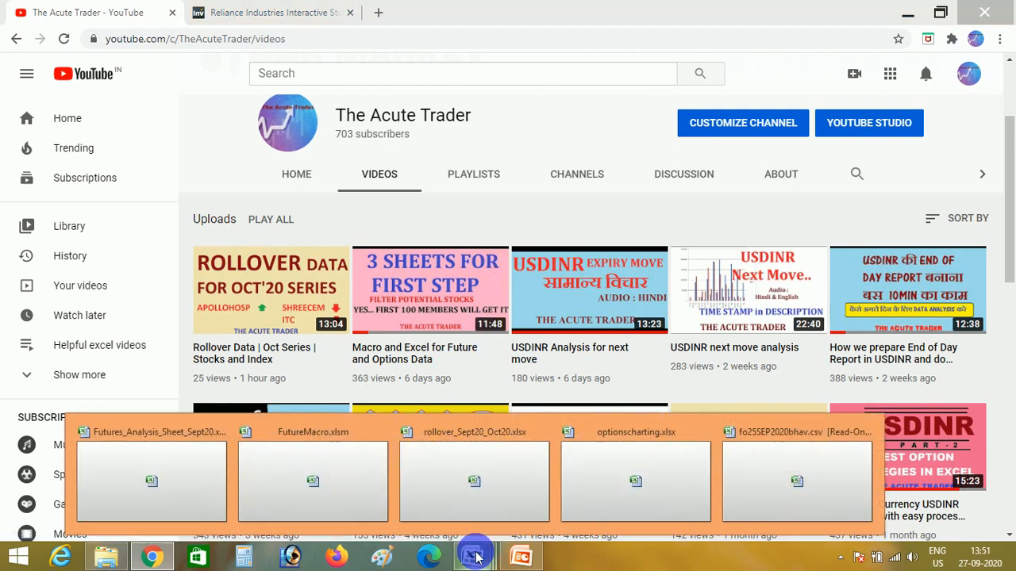
pyautogui.click(302, 466)
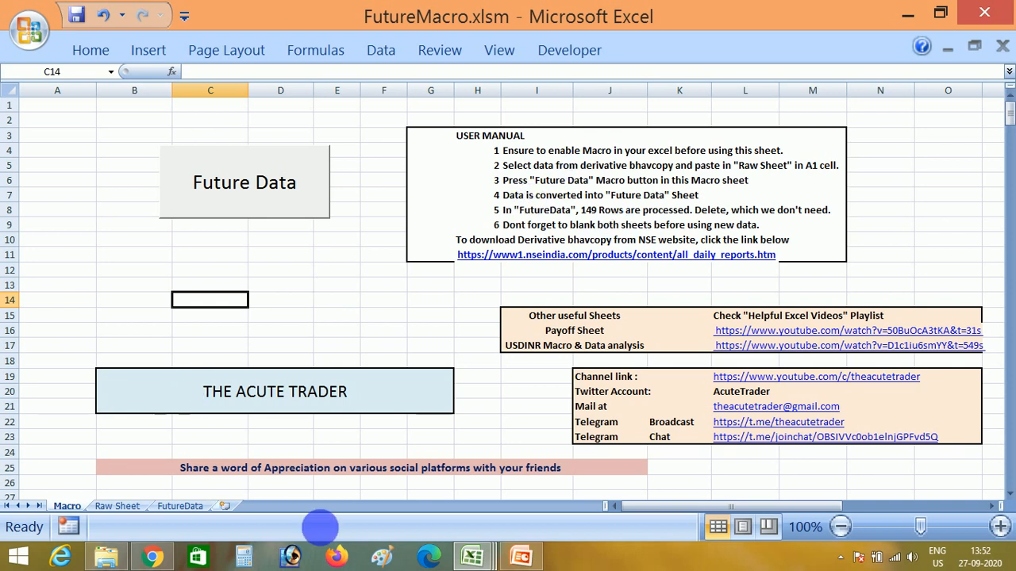
# Copy all the data from fo25SEP2020bhav.csv, starting at cell A1, and switch back to FutureMacro.xlsm
pyautogui.moveTo(481, 544)
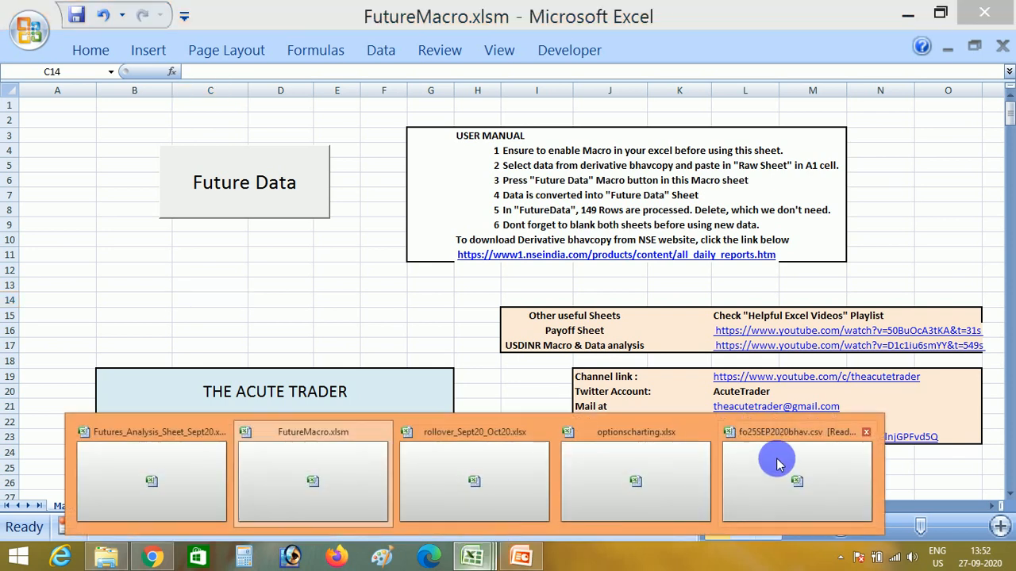
pyautogui.click(780, 462)
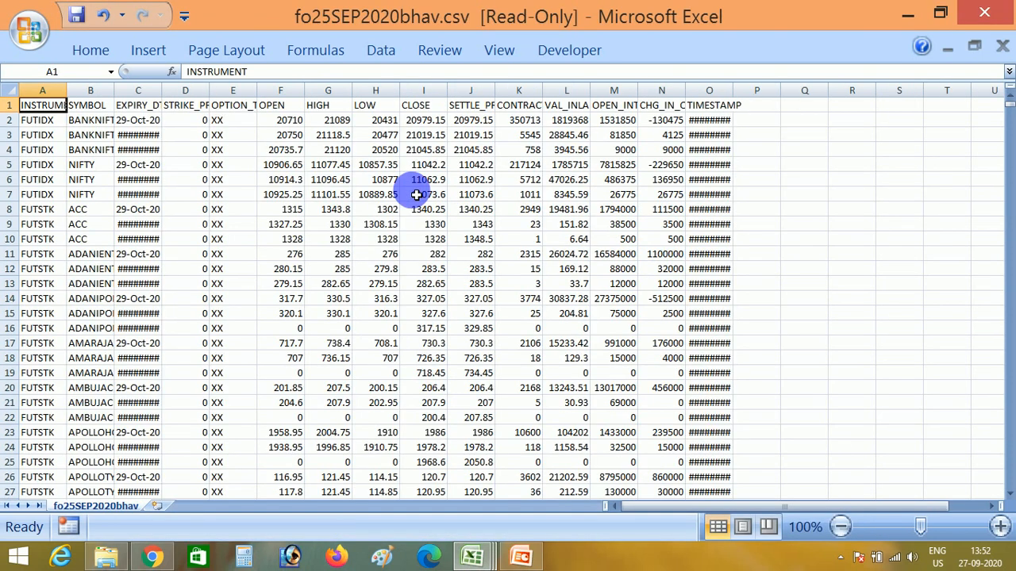
pyautogui.click(281, 208)
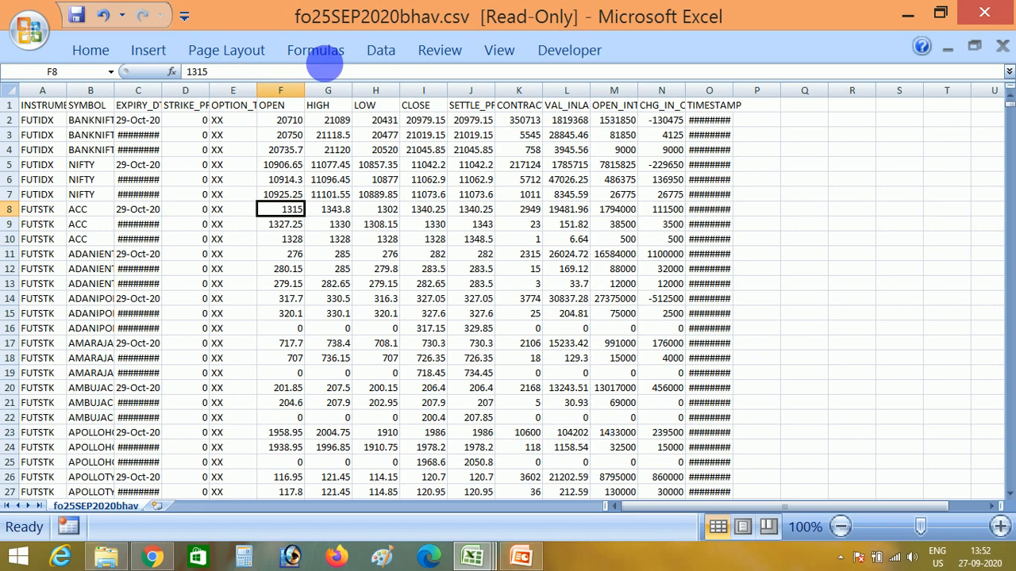
pyautogui.click(300, 358)
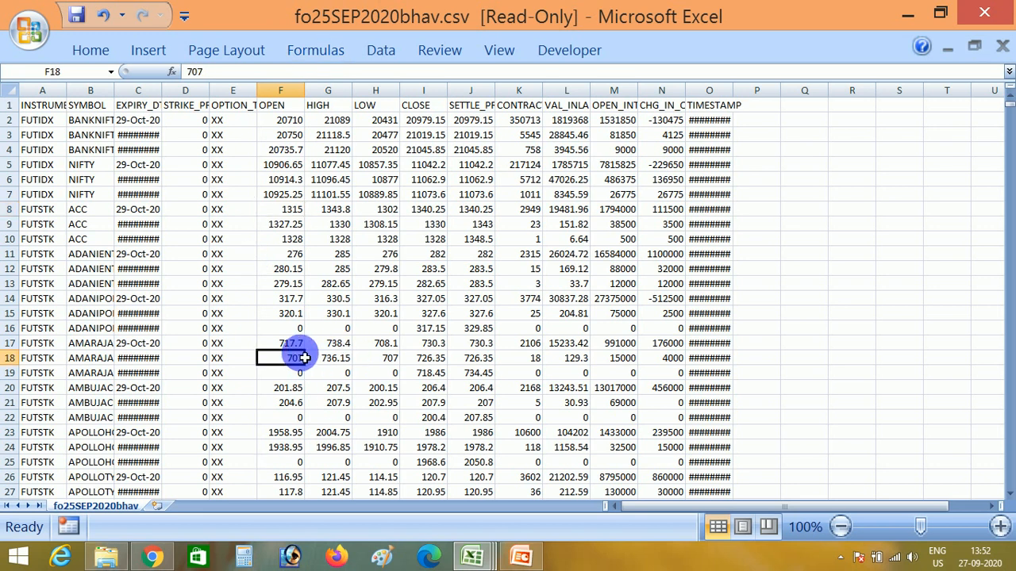
pyautogui.hotkey('ctrl', 'Home')
pyautogui.hotkey('ctrl', 'shift', 'End')
pyautogui.hotkey('ctrl', 'c')
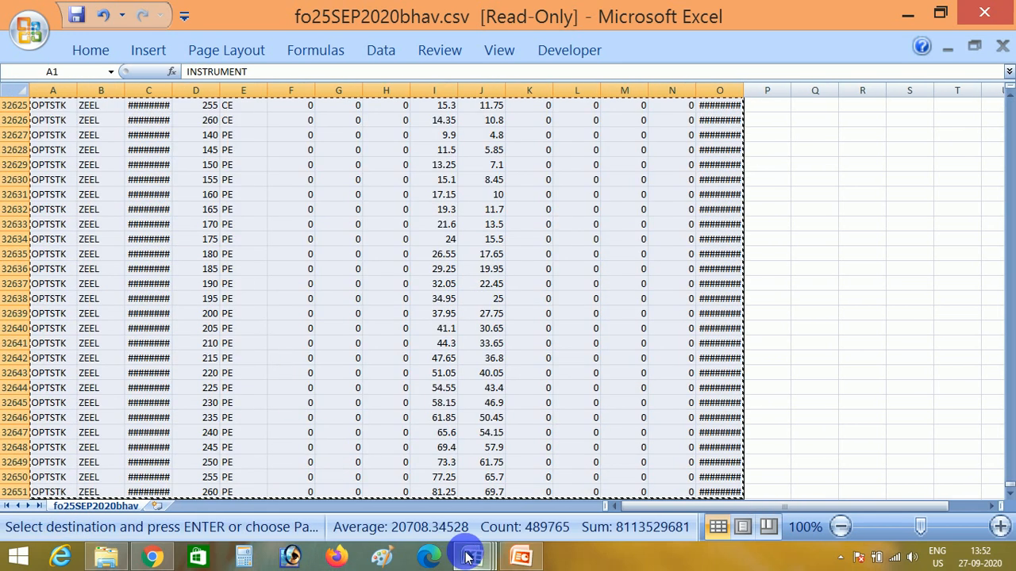
pyautogui.moveTo(467, 555)
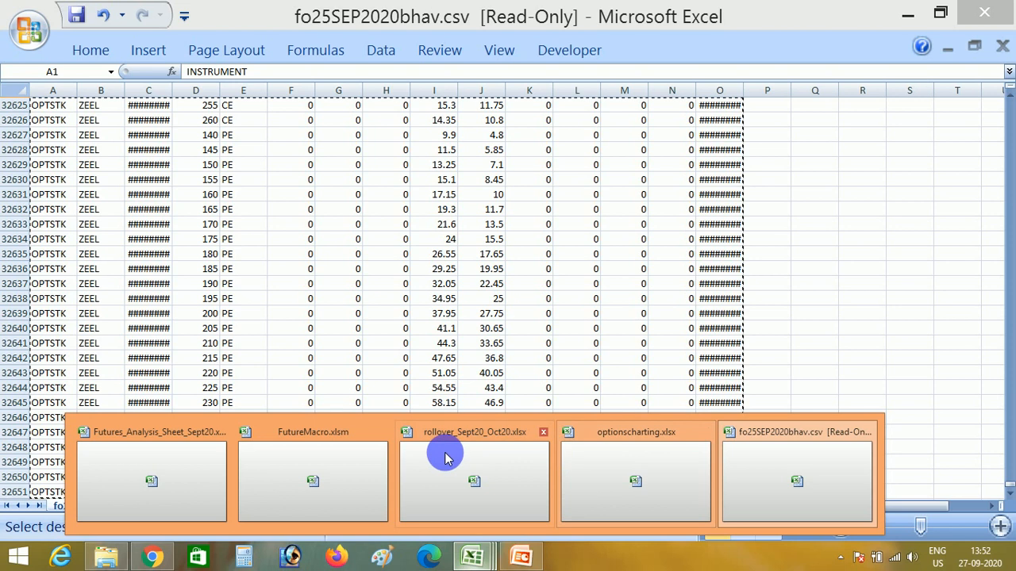
pyautogui.click(287, 464)
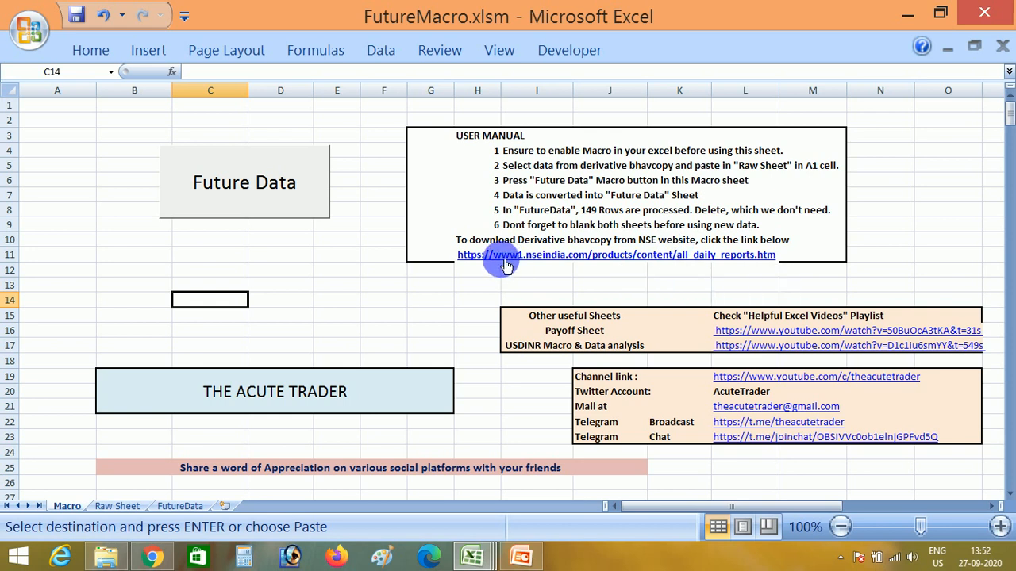
# Open the NSE all daily reports page from the user manual's link and show the equity derivatives reports
pyautogui.click(506, 264)
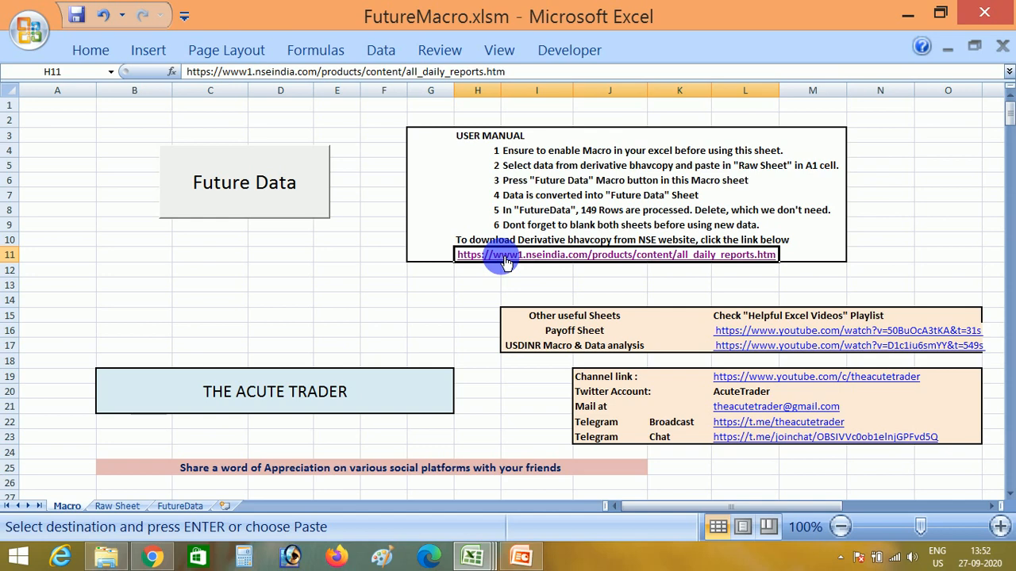
pyautogui.click(505, 260)
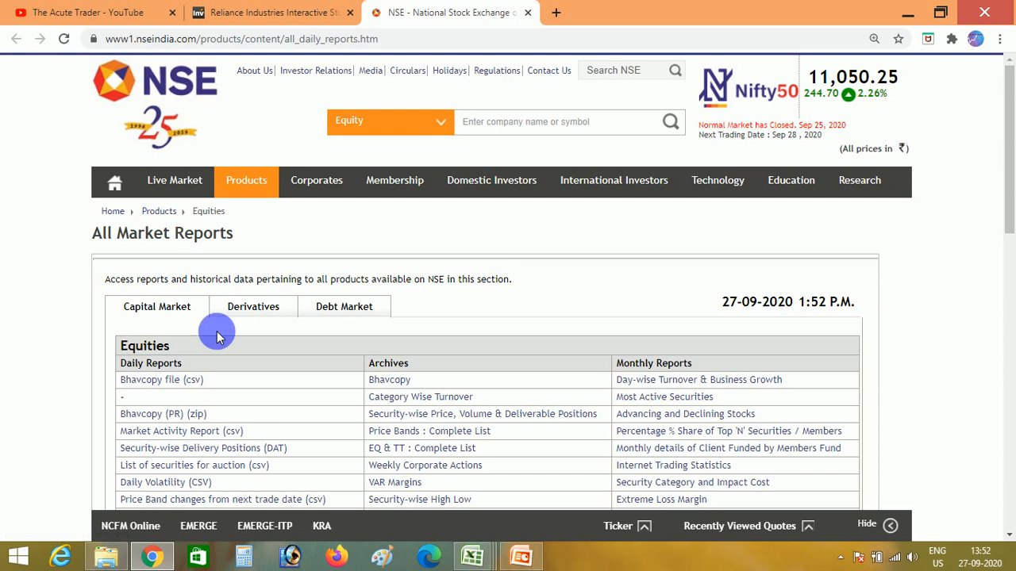
pyautogui.click(255, 311)
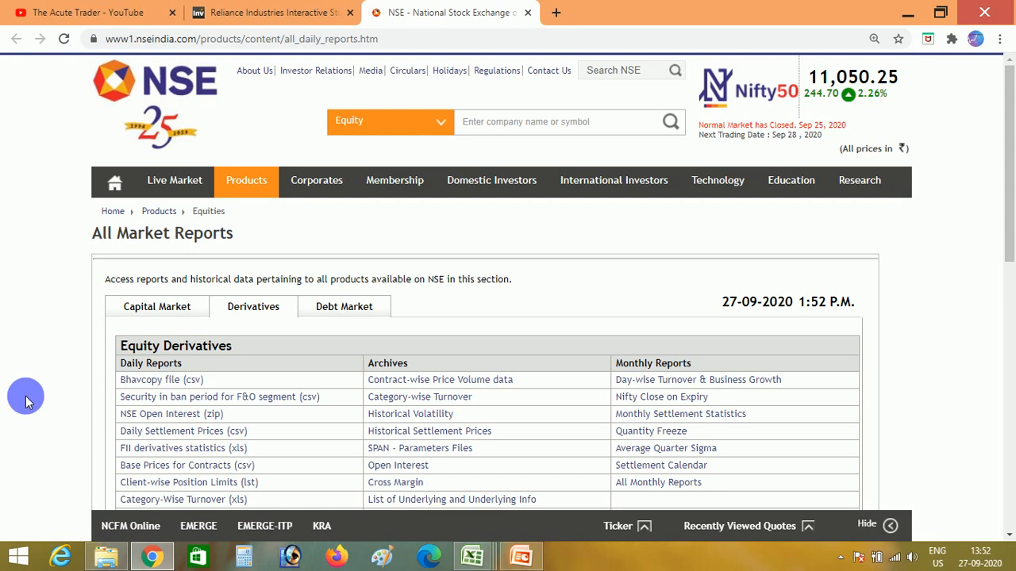
pyautogui.scroll(-2, 25, 401)
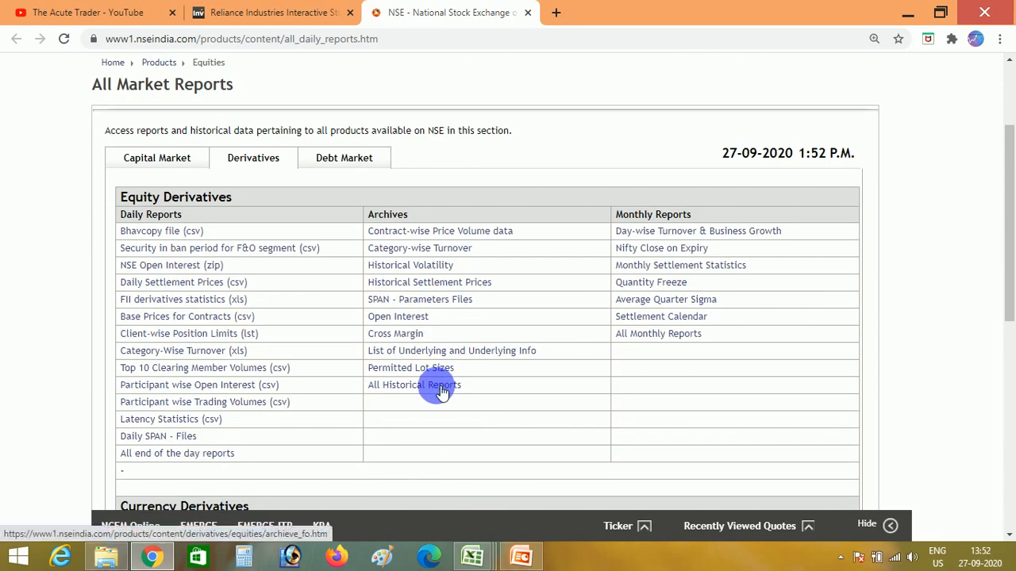
# Open the derivatives historical reports archive, choose Bhavcopy as the report, and close the NSE page
pyautogui.click(442, 392)
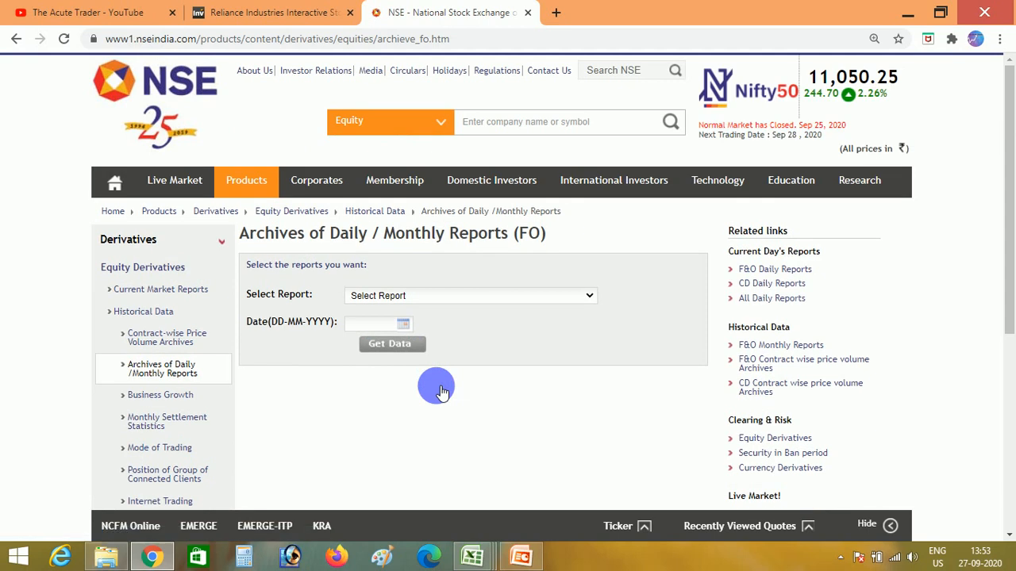
pyautogui.click(457, 295)
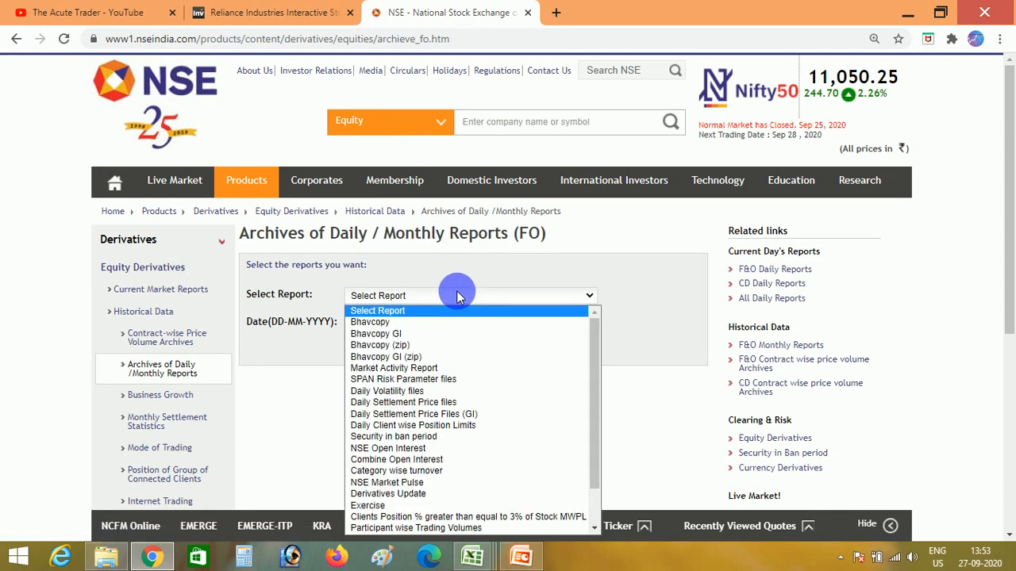
pyautogui.click(405, 322)
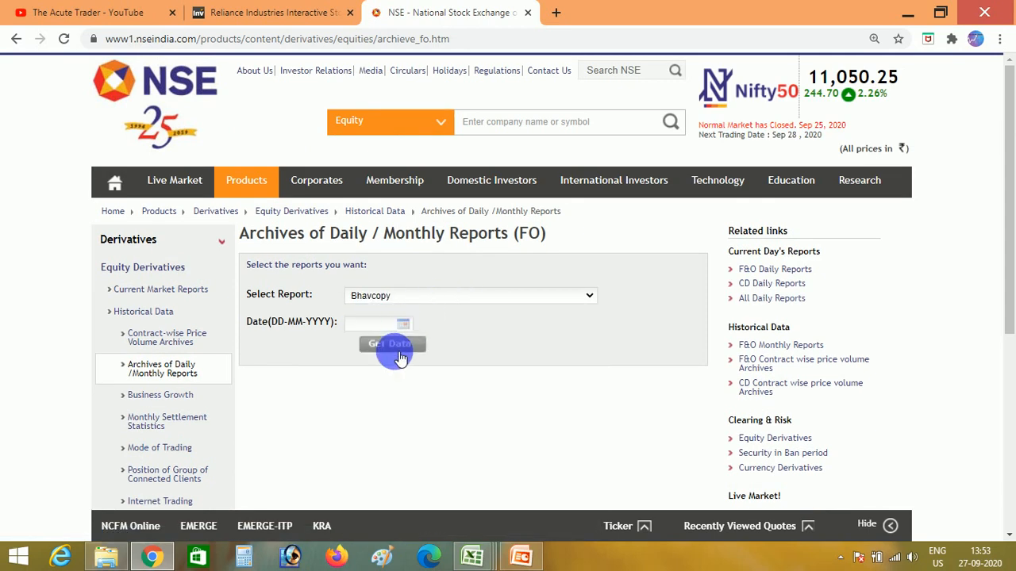
pyautogui.click(528, 12)
# Paste the copied fo25SEP2020bhav.csv data into FutureMacro.xlsm's Raw Sheet at A1 and run the Future Data macro
pyautogui.moveTo(467, 553)
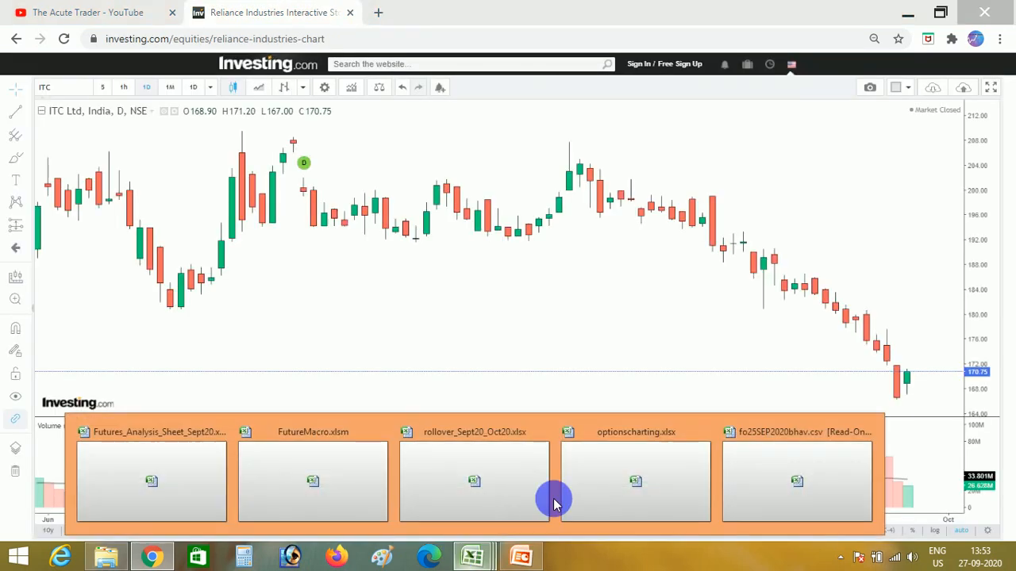
pyautogui.click(755, 474)
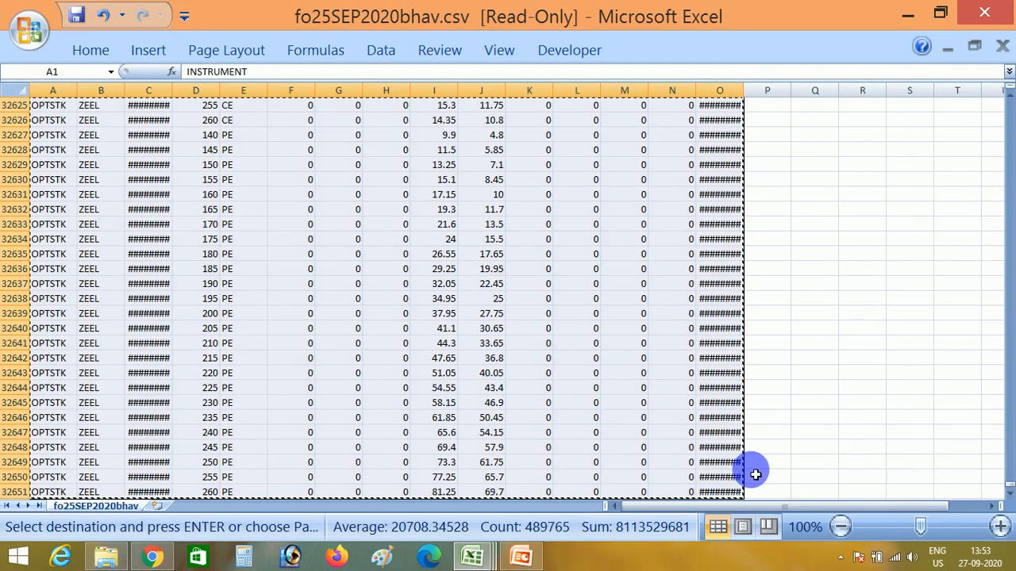
pyautogui.click(472, 558)
pyautogui.click(291, 446)
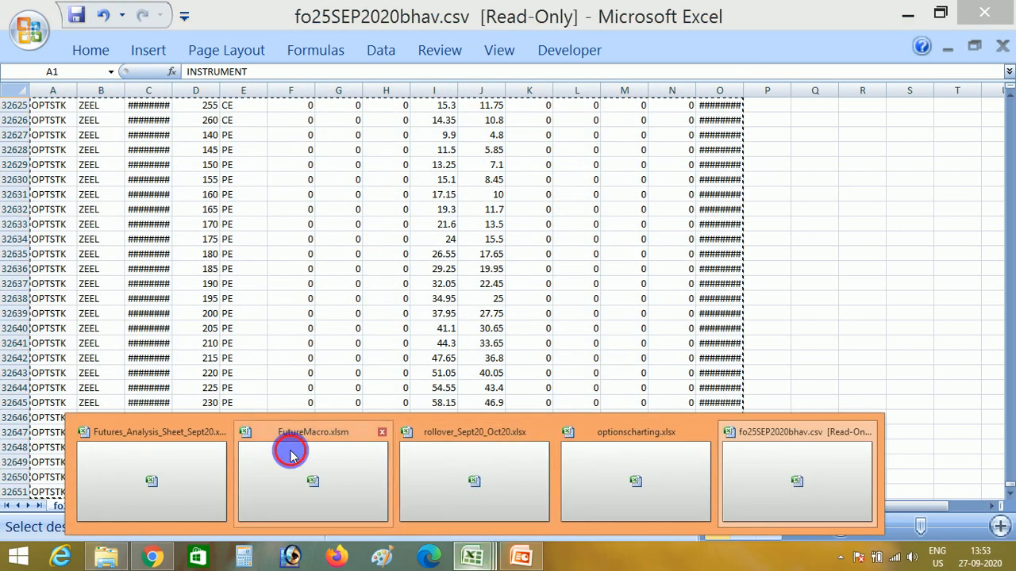
pyautogui.click(115, 507)
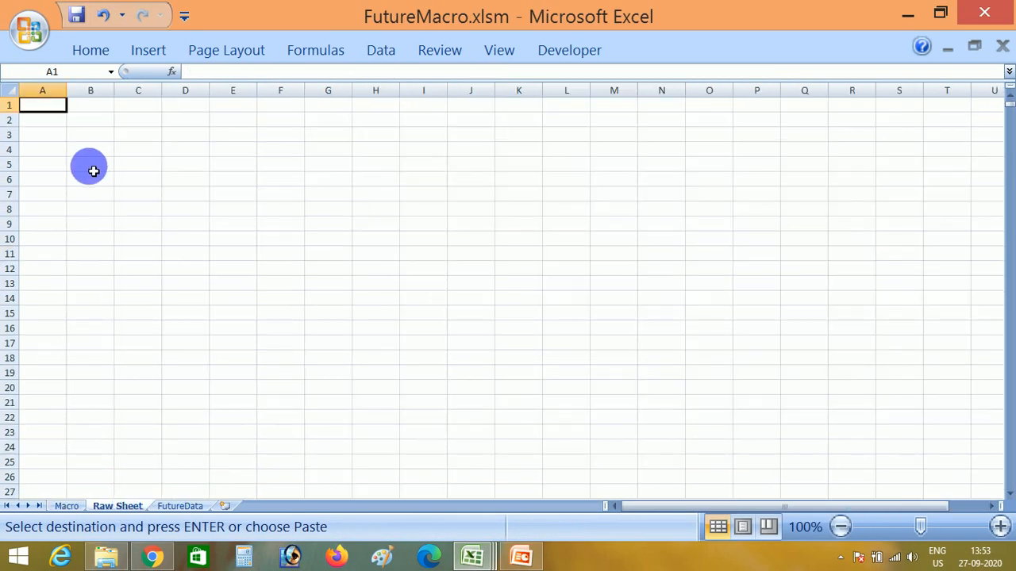
pyautogui.hotkey('ctrl', 'v')
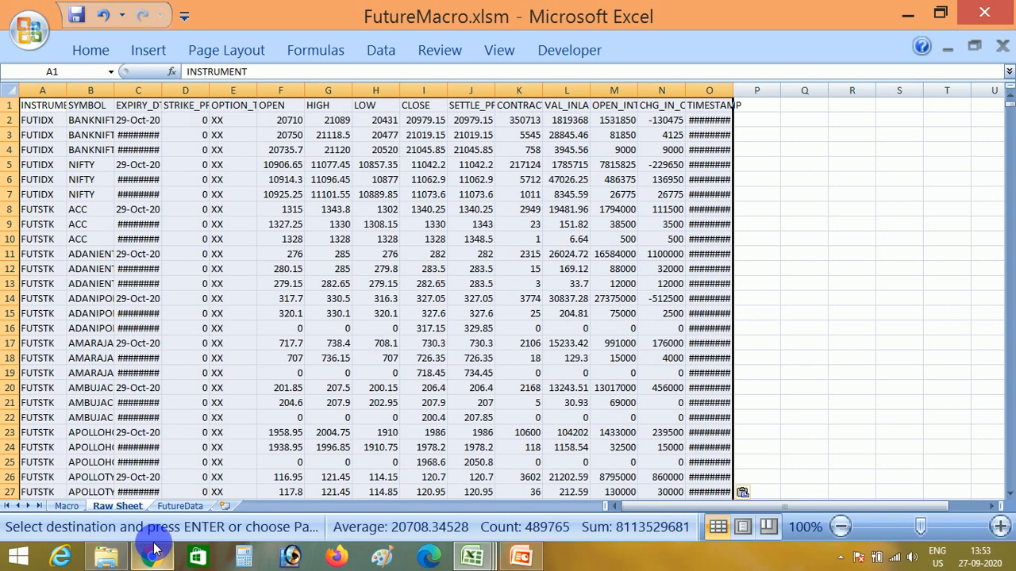
pyautogui.click(80, 506)
pyautogui.click(264, 204)
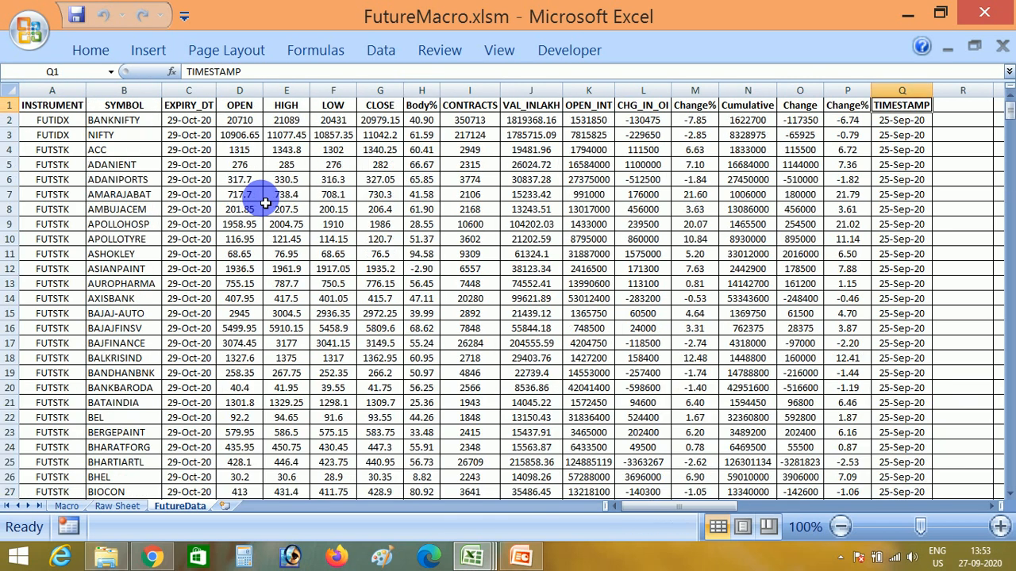
# Review the FutureData column headings from OPEN_INT to TIMESTAMP, including the open interest change and cumulative columns
pyautogui.press('Right')
pyautogui.press('Right')
pyautogui.press('Left')
pyautogui.press('Left')
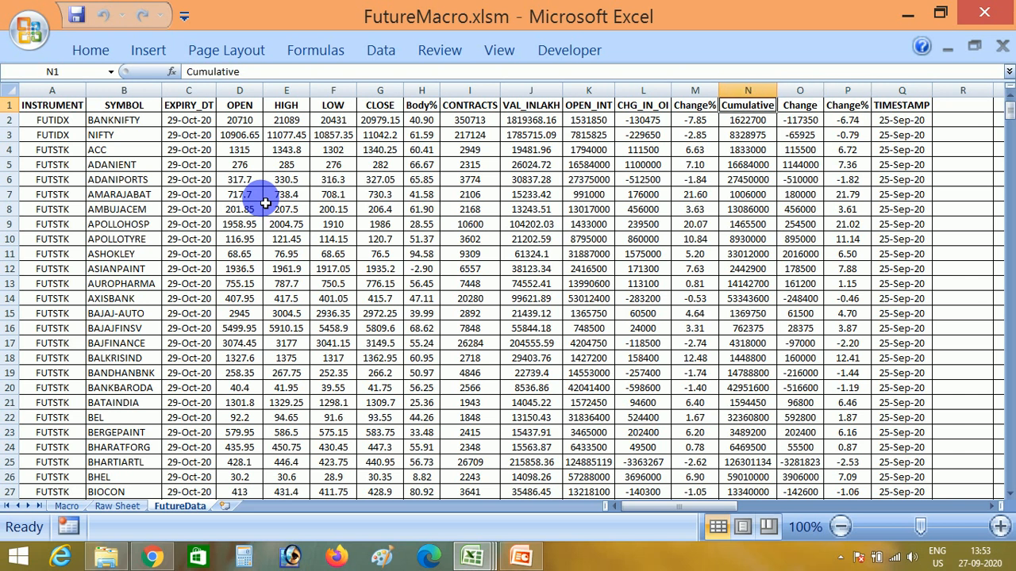
pyautogui.press('Right')
pyautogui.press('Left')
pyautogui.press('Left')
pyautogui.press('Right')
pyautogui.press('Right')
pyautogui.press('Right')
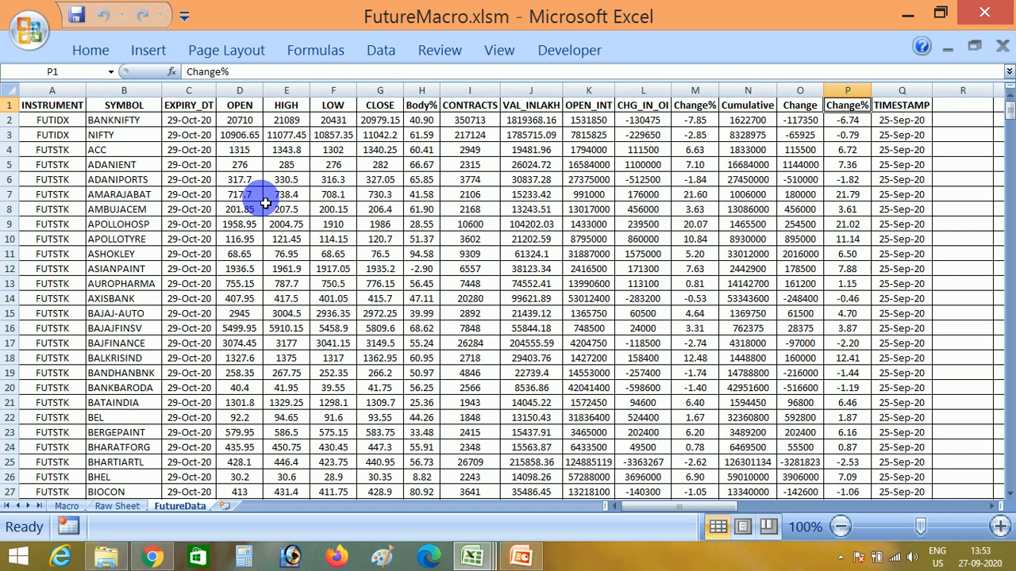
pyautogui.press('Left')
pyautogui.press('Left')
pyautogui.press('Left')
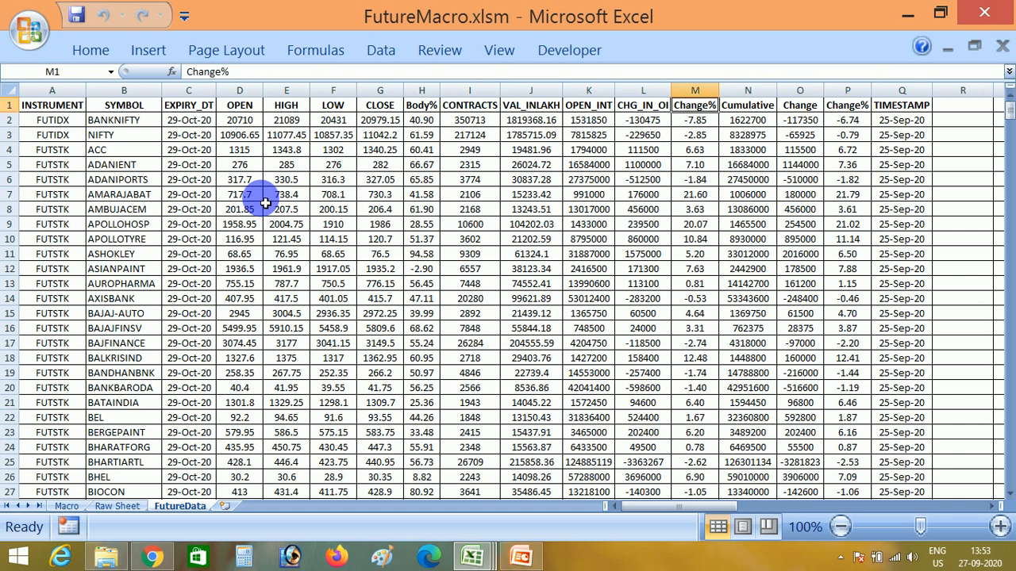
pyautogui.press('Left')
pyautogui.press('Left')
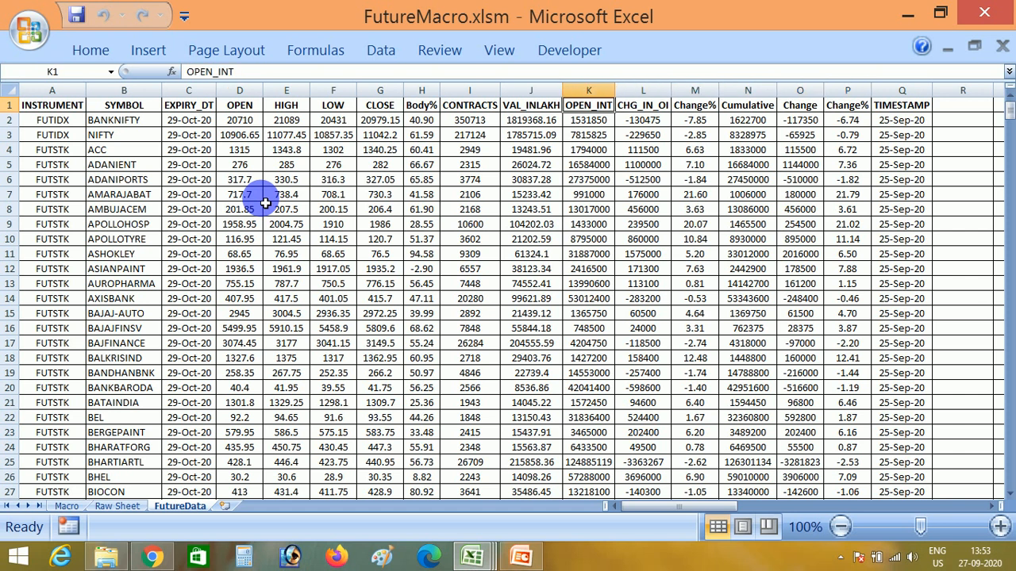
pyautogui.press('Right')
pyautogui.press('Right')
pyautogui.press('Right')
pyautogui.press('Right')
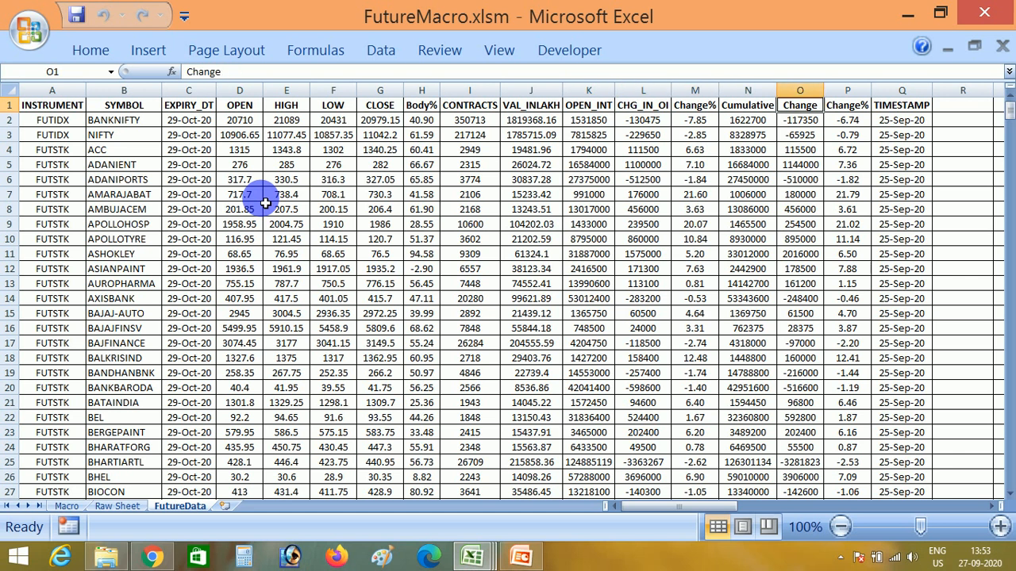
pyautogui.press('Left')
# Clear the unneeded rows below ZEEL in FutureData, from row 140 to the end of the sheet
pyautogui.hotkey('ctrl', 'Down')
pyautogui.press('Up')
pyautogui.press('Up')
pyautogui.press('Down')
pyautogui.press('Down')
pyautogui.press('Down')
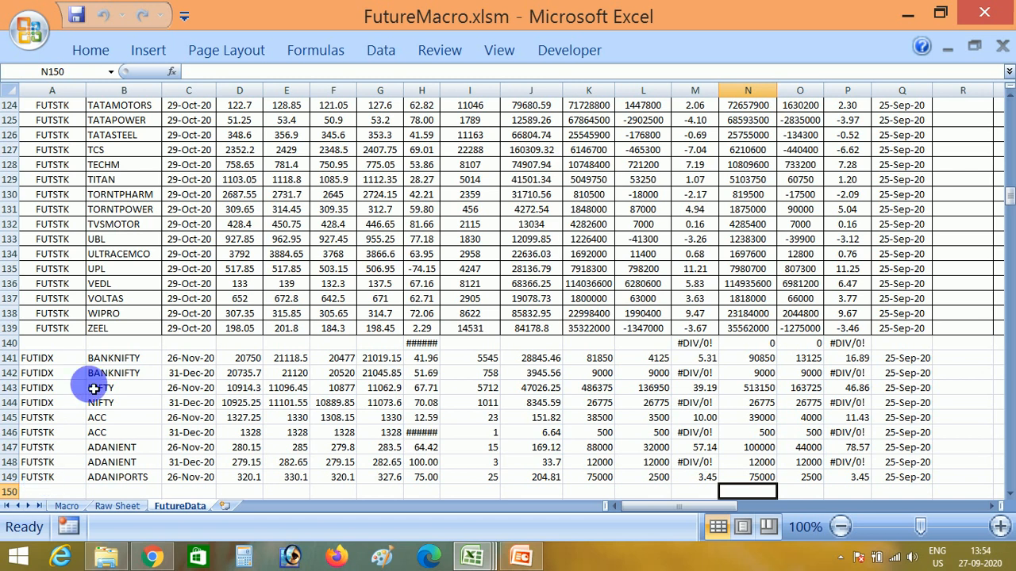
pyautogui.click(50, 327)
pyautogui.click(58, 349)
pyautogui.hotkey('shift', 'space')
pyautogui.hotkey('shift', 'Down')
pyautogui.hotkey('shift', 'Down')
pyautogui.hotkey('shift', 'Down')
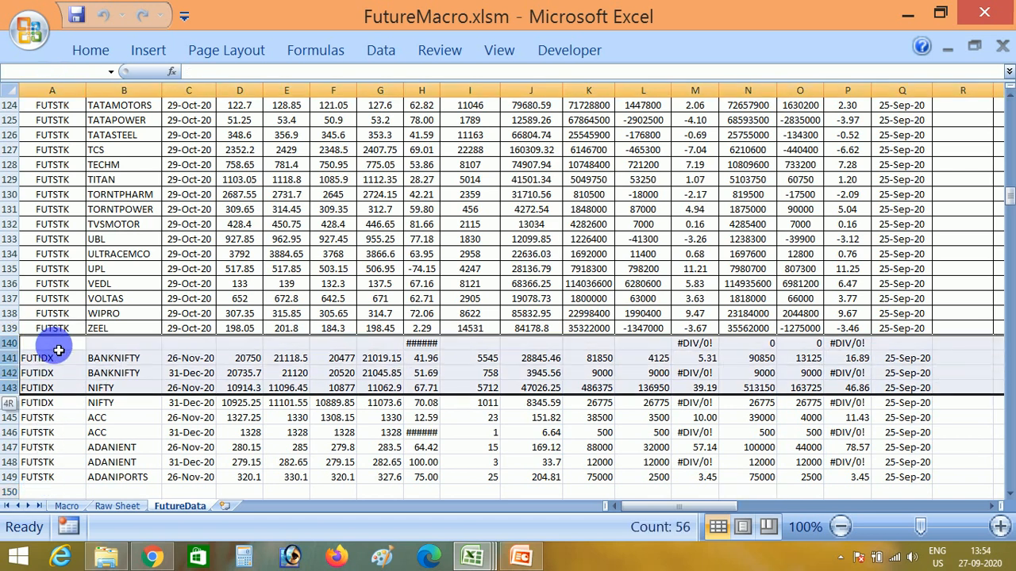
pyautogui.hotkey('ctrl', 'shift', 'Down')
pyautogui.press('Delete')
pyautogui.press('Up')
pyautogui.press('Up')
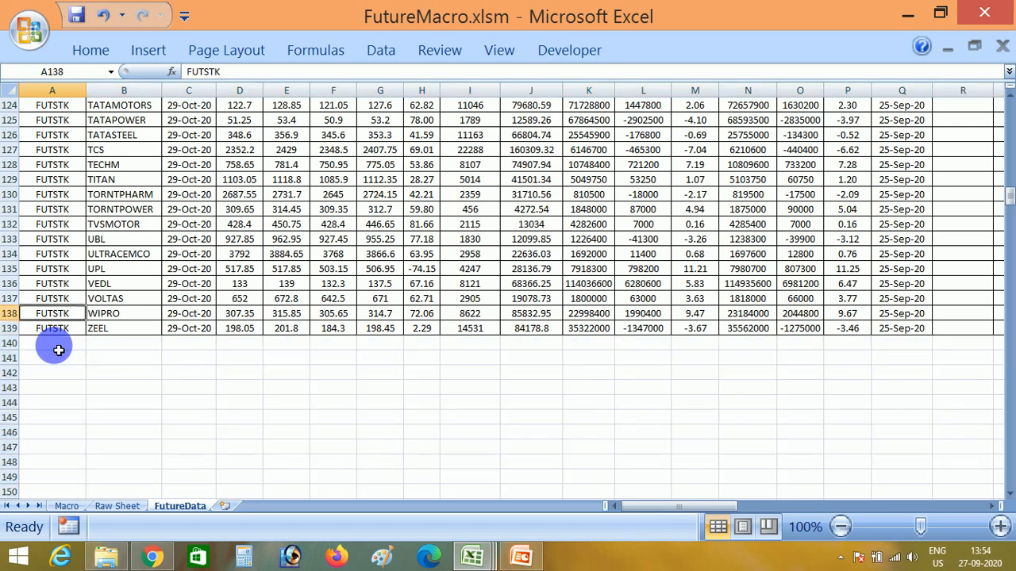
# Select the BANKNIFTY record in FutureData from A2 through the TIMESTAMP column
pyautogui.hotkey('ctrl', 'Home')
pyautogui.press('Down')
pyautogui.press('Up')
pyautogui.press('Down')
pyautogui.hotkey('ctrl', 'shift', 'Right')
pyautogui.press('Up')
pyautogui.press('Down')
pyautogui.hotkey('ctrl', 'shift', 'Right')
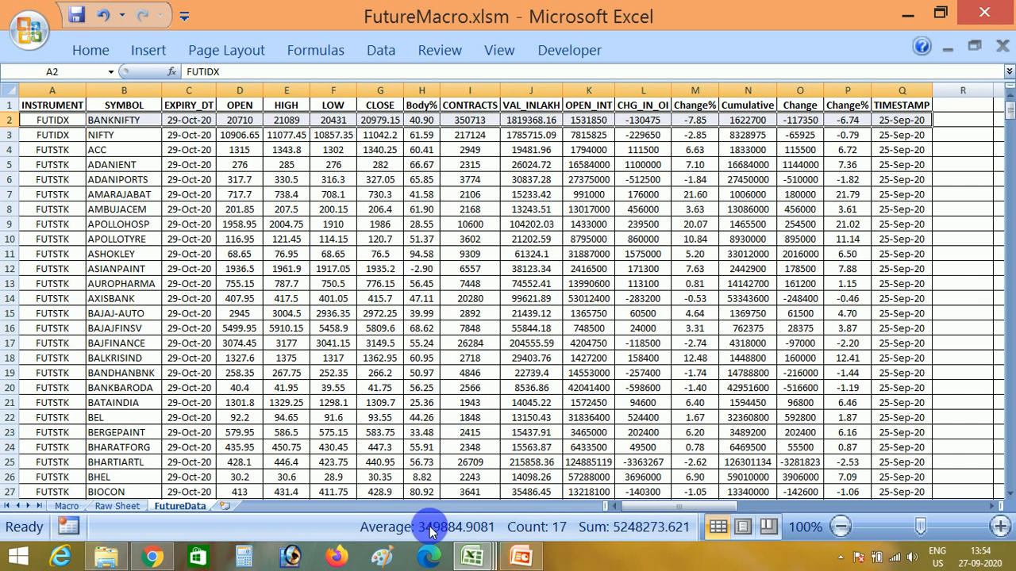
# Switch to Futures_Analysis_Sheet_Sept20.xlsx, look at the database records in Sheet1, and return to Sheet3
pyautogui.click(469, 559)
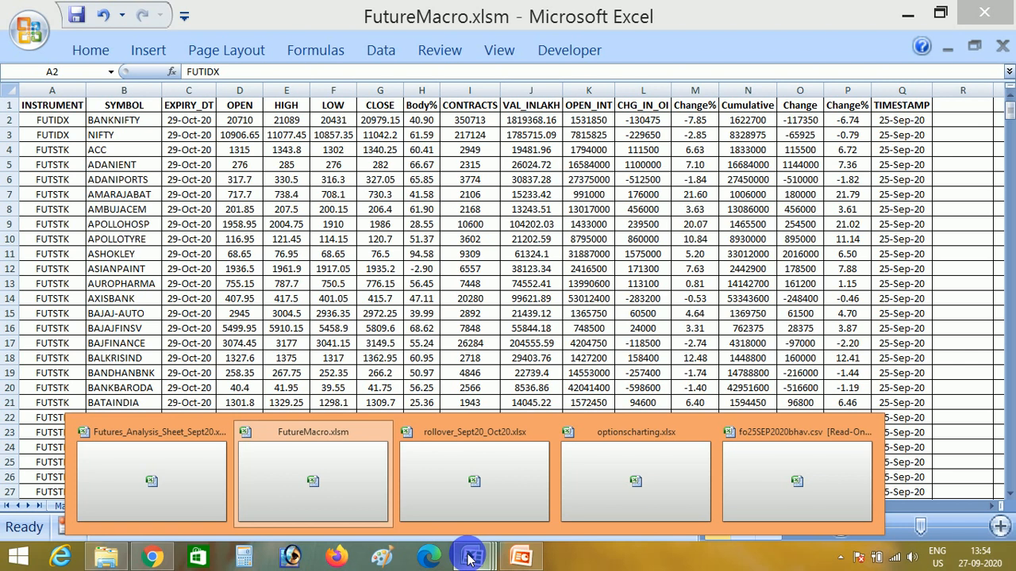
pyautogui.click(202, 476)
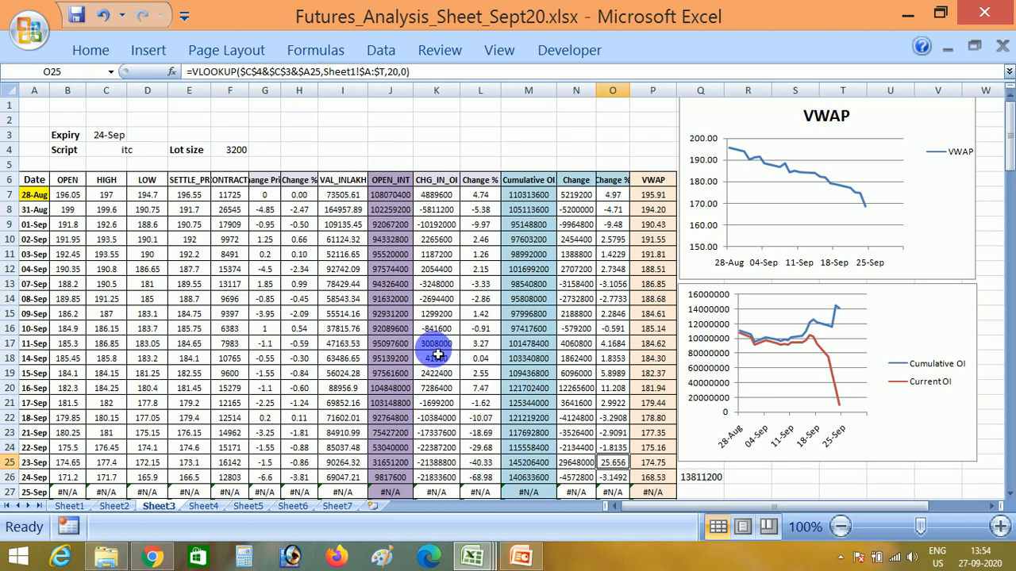
pyautogui.click(68, 506)
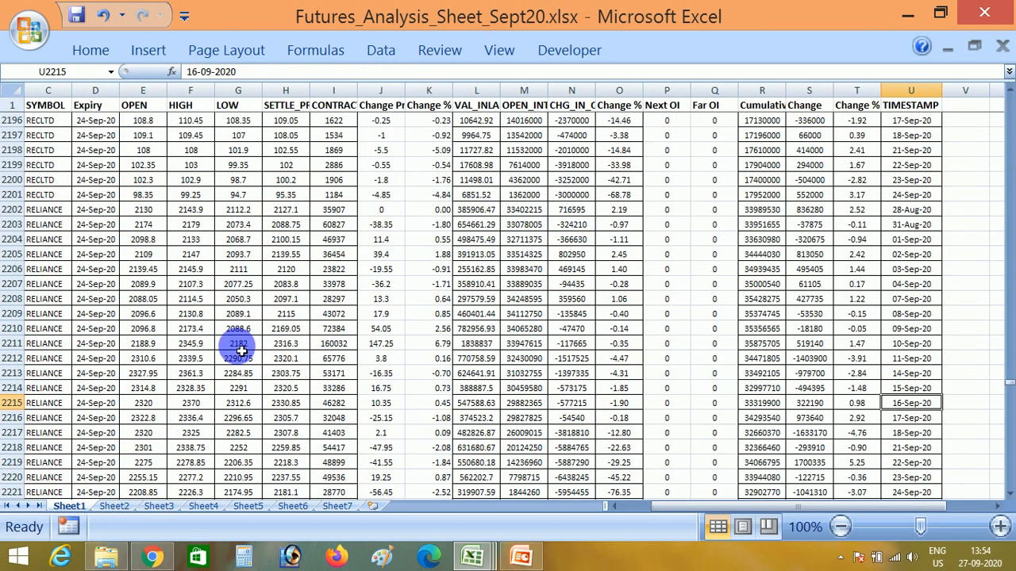
pyautogui.click(163, 506)
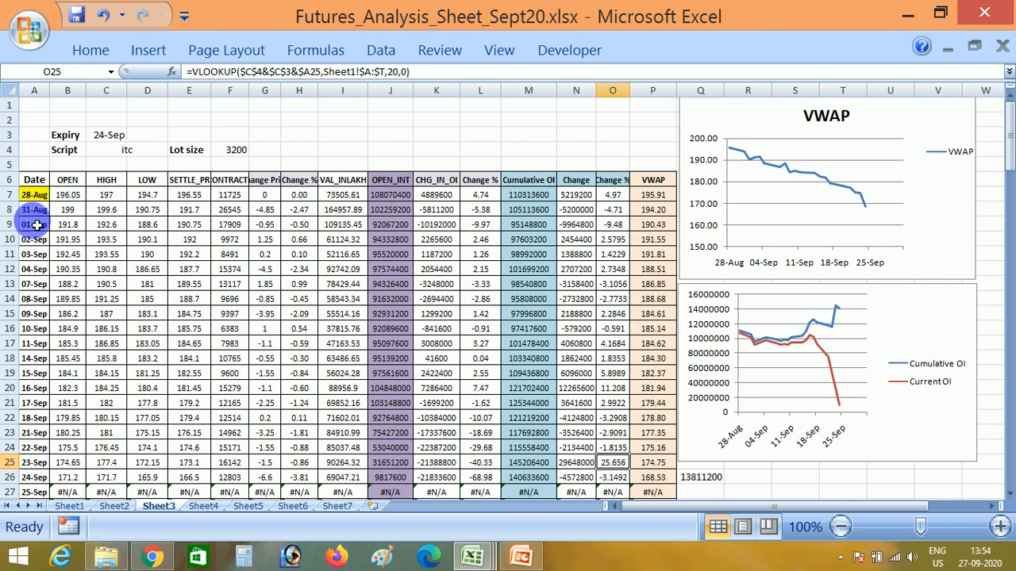
# Set the Script in Sheet3 to nifty and select the HIGH value for 07-Sep
pyautogui.click(138, 157)
pyautogui.write('nifty')
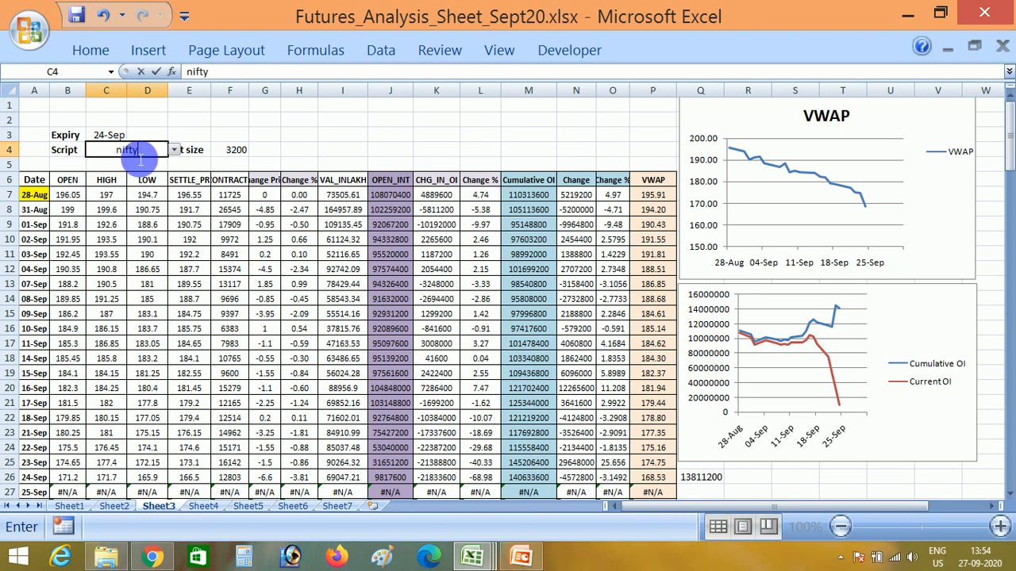
pyautogui.press('Return')
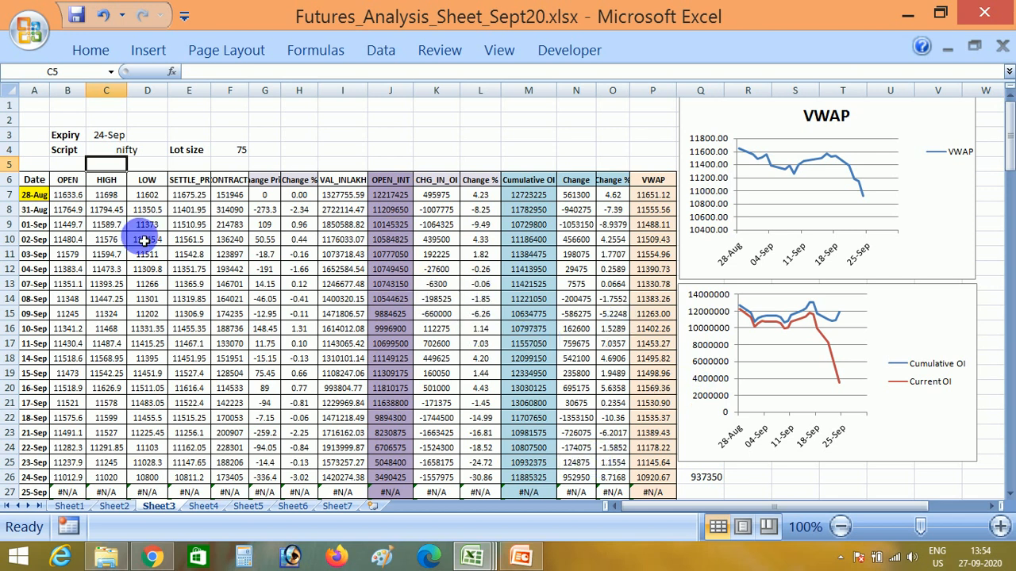
pyautogui.click(107, 283)
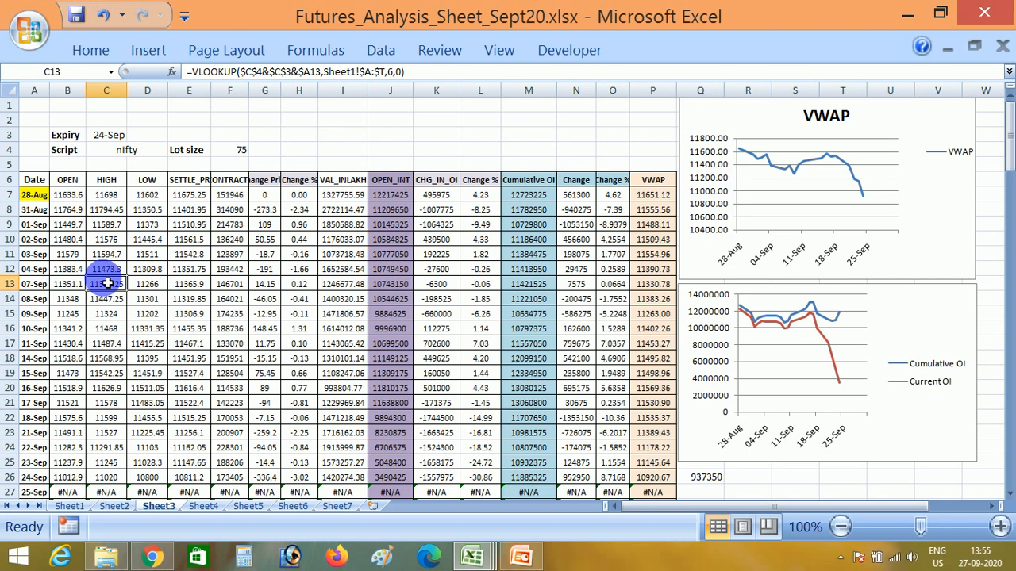
# Look at the Analysis sheet of optionscharting.xlsx and return to FutureMacro.xlsm
pyautogui.click(472, 557)
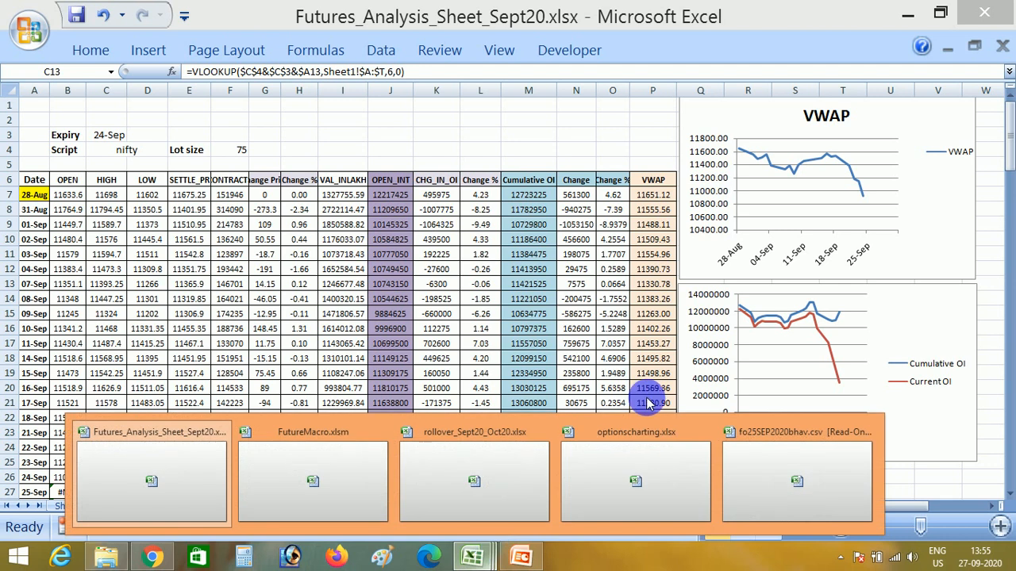
pyautogui.click(614, 493)
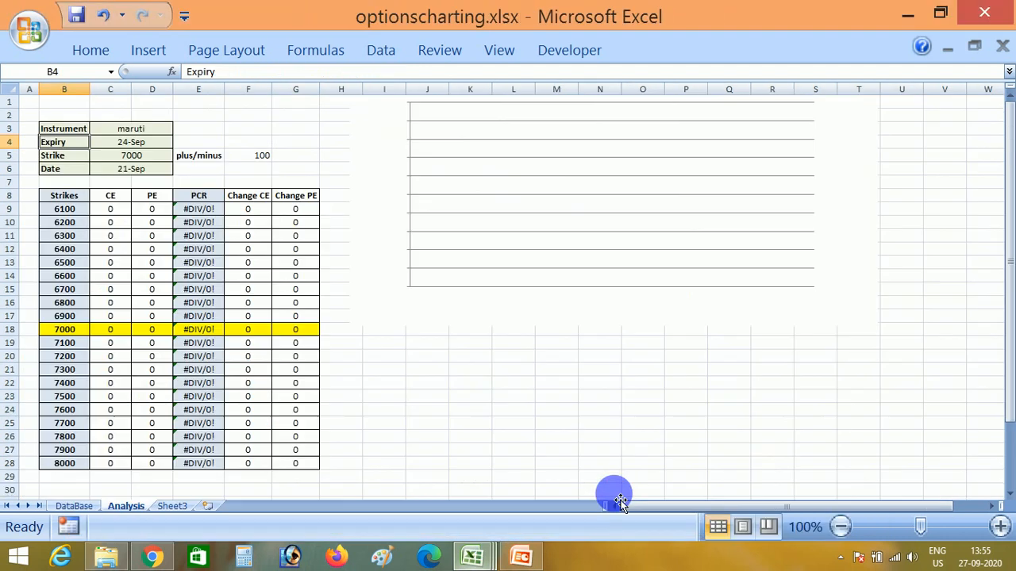
pyautogui.click(477, 559)
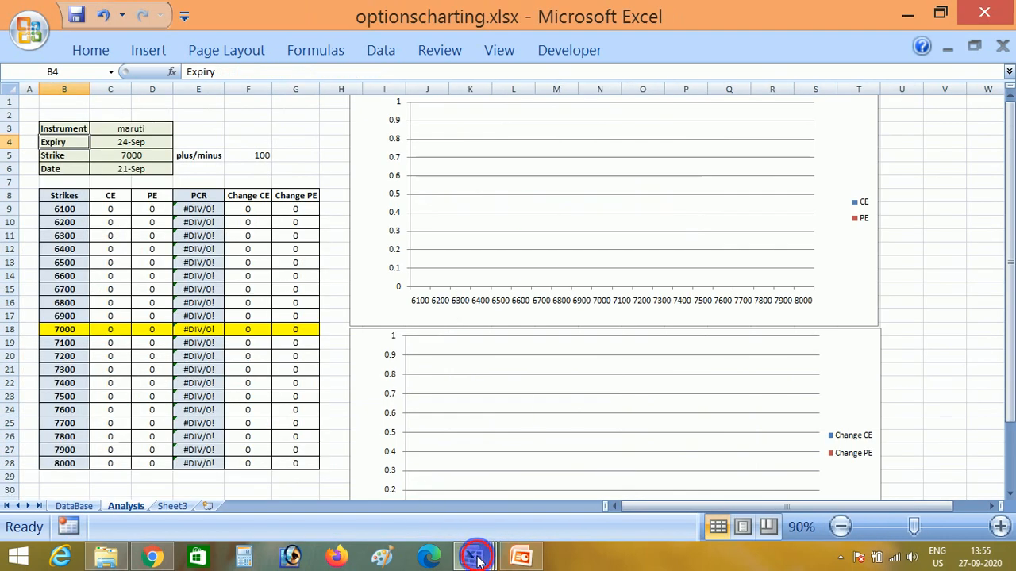
pyautogui.click(273, 453)
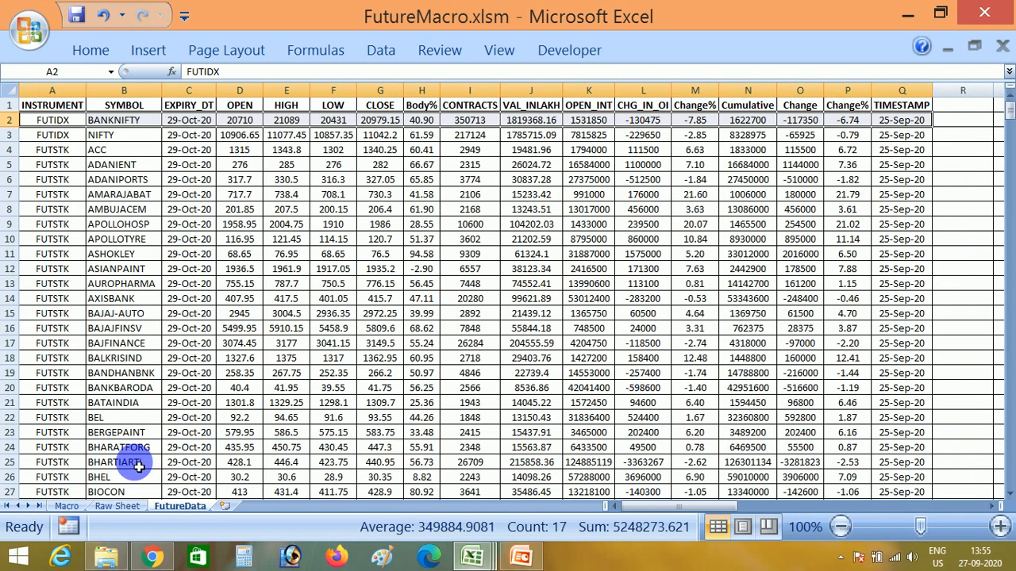
# Clear the INSTRUMENT filter in Raw Sheet to show all the bhavcopy rows
pyautogui.click(117, 507)
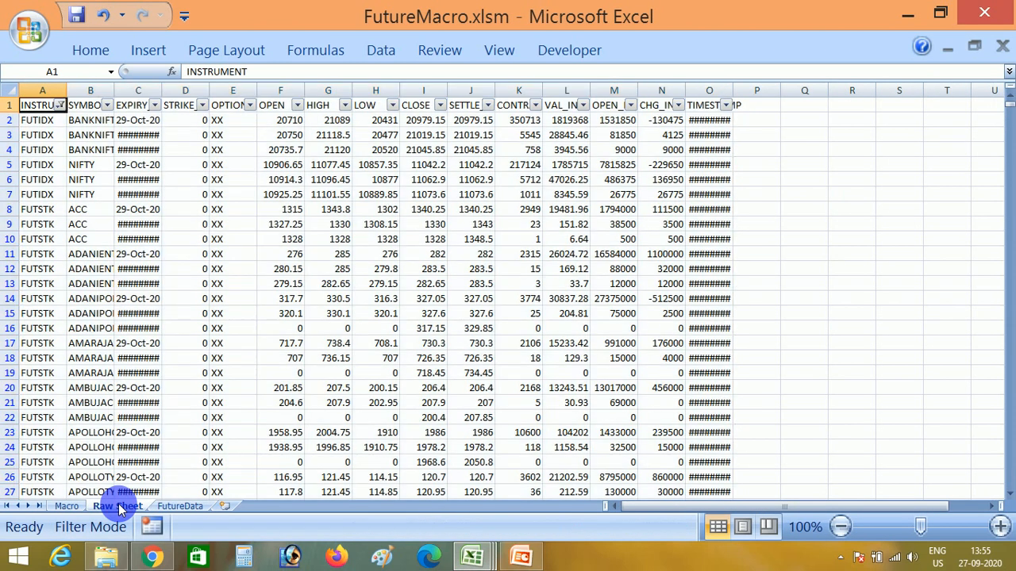
pyautogui.press('alt')
pyautogui.press('d')
pyautogui.press('f')
pyautogui.press('s')
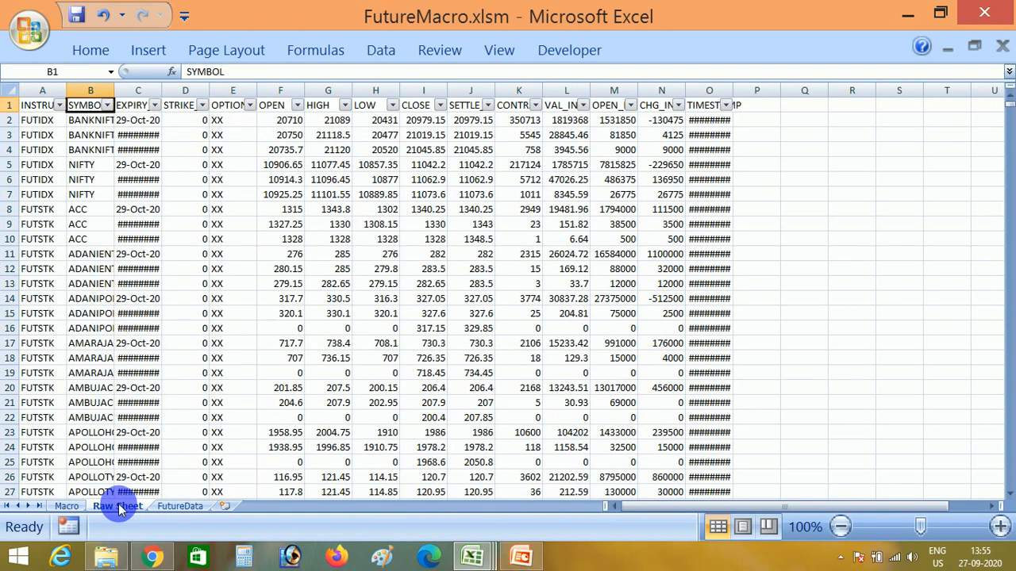
# Filter the INSTRUMENT column in Raw Sheet to show only the OPTIDX and OPTSTK rows
pyautogui.hotkey('alt', 'Down')
pyautogui.press('Down')
pyautogui.press('Down')
pyautogui.press('Down')
pyautogui.press('Down')
pyautogui.press('Down')
pyautogui.press('space')
pyautogui.press('Down')
pyautogui.press('Down')
pyautogui.press('Down')
pyautogui.press('space')
pyautogui.press('Down')
pyautogui.press('space')
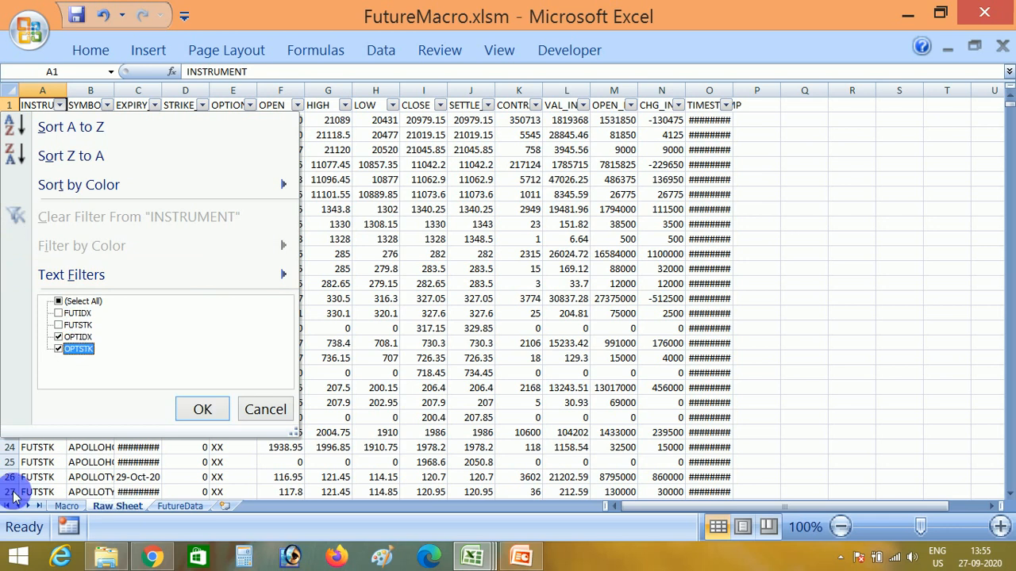
pyautogui.click(201, 408)
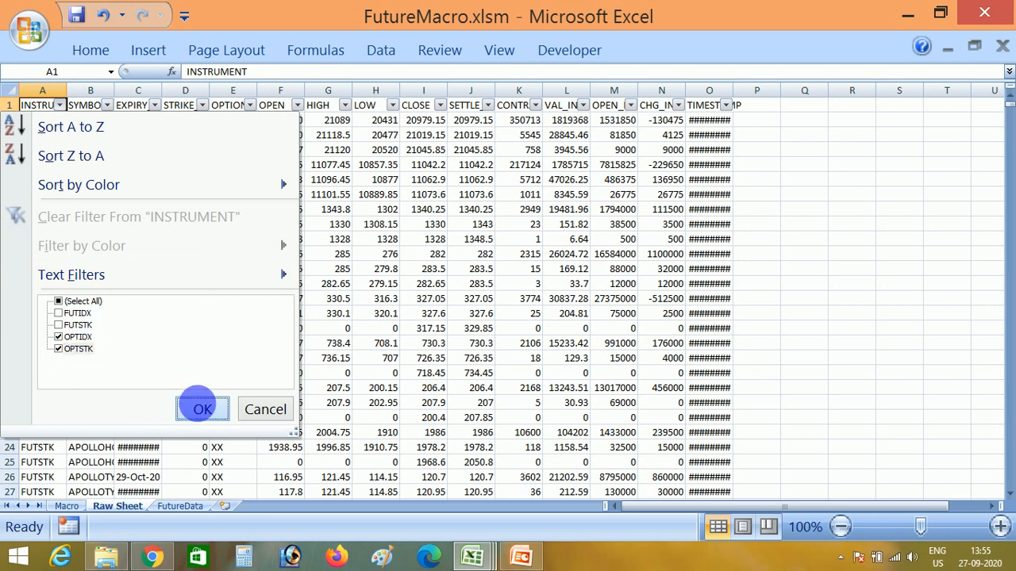
# Filter the VAL_INLAKH column in Raw Sheet to leave out the rows with a value of 0
pyautogui.press('Right')
pyautogui.press('Right')
pyautogui.press('Right')
pyautogui.press('Right')
pyautogui.press('Right')
pyautogui.press('Right')
pyautogui.press('Right')
pyautogui.press('Right')
pyautogui.press('Right')
pyautogui.press('Right')
pyautogui.press('Right')
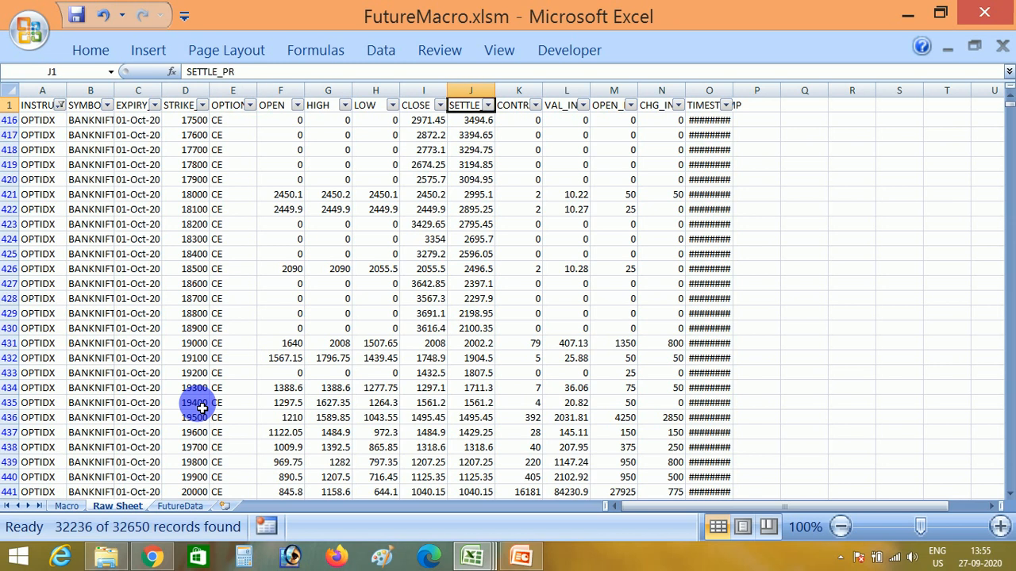
pyautogui.hotkey('alt', 'Down')
pyautogui.press('Down')
pyautogui.press('Down')
pyautogui.press('Down')
pyautogui.press('Down')
pyautogui.press('Down')
pyautogui.press('space')
pyautogui.press('Down')
pyautogui.press('space')
pyautogui.press('Up')
pyautogui.press('space')
pyautogui.press('Down')
pyautogui.press('Return')
# Filter the EXPIRY_DT column in Raw Sheet to expiry dates in 2020
pyautogui.hotkey('ctrl', 'Home')
pyautogui.press('Right')
pyautogui.hotkey('ctrl', 'Down')
pyautogui.hotkey('ctrl', 'Up')
pyautogui.hotkey('ctrl', 'shift', 'Down')
pyautogui.hotkey('ctrl', 'Up')
pyautogui.press('Right')
pyautogui.hotkey('alt', 'Down')
pyautogui.press('Down')
pyautogui.press('Down')
pyautogui.press('Down')
pyautogui.press('Down')
pyautogui.press('Down')
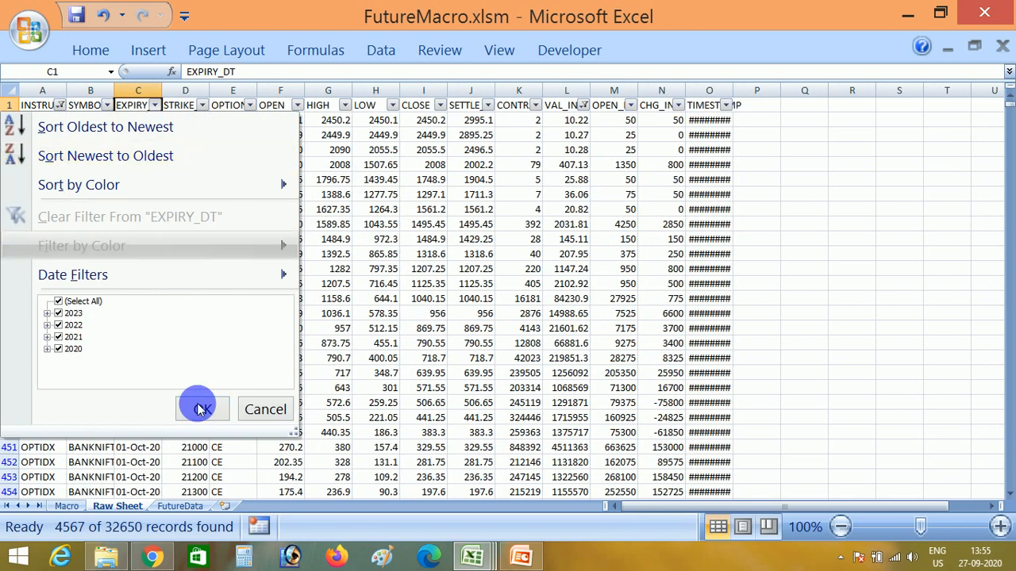
pyautogui.click(55, 301)
pyautogui.click(48, 348)
pyautogui.click(72, 349)
pyautogui.click(204, 410)
# Copy all the filtered option rows in Raw Sheet, leaving out the header row
pyautogui.press('Left')
pyautogui.press('Left')
pyautogui.press('Down')
pyautogui.press('Up')
pyautogui.press('Down')
pyautogui.hotkey('ctrl', 'shift', 'Right')
pyautogui.hotkey('ctrl', 'shift', 'Down')
pyautogui.hotkey('ctrl', 'c')
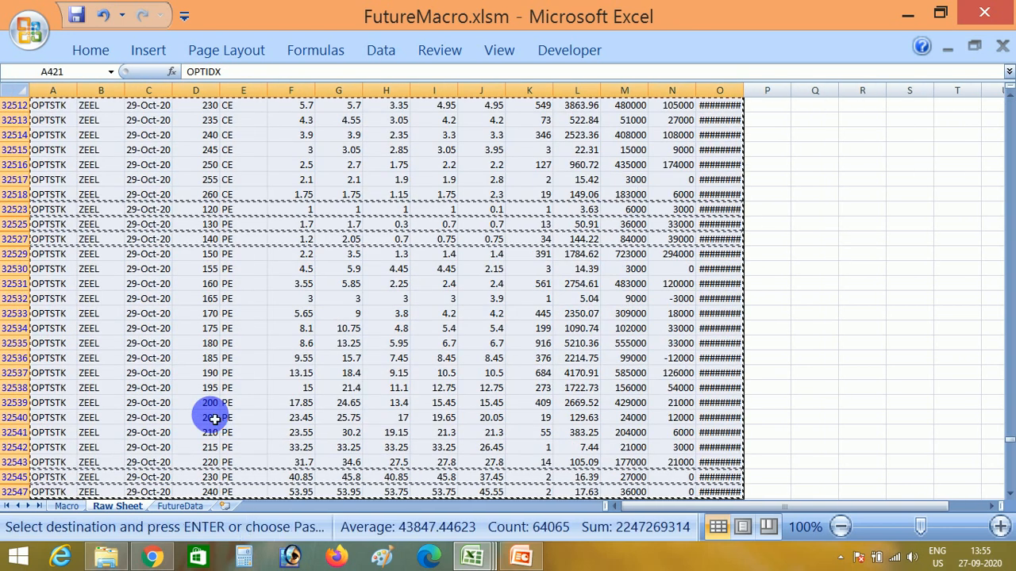
# Paste the copied rows into the DataBase sheet of optionscharting.xlsx from cell B2 and return to the Analysis sheet
pyautogui.hotkey('alt', 'Tab')
pyautogui.hotkey('alt', 'Tab')
pyautogui.hotkey('alt', 'Tab')
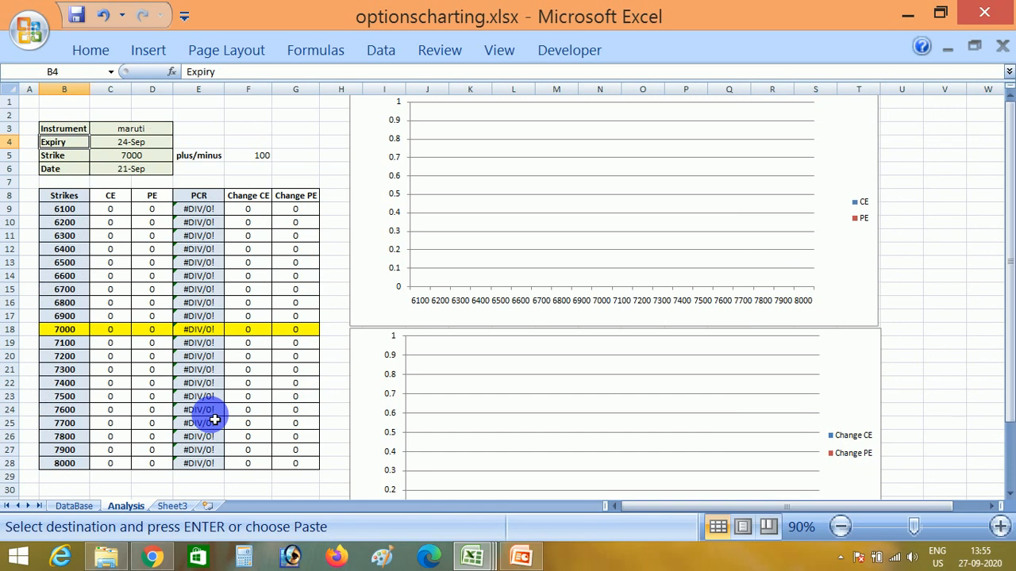
pyautogui.click(75, 507)
pyautogui.press('Down')
pyautogui.press('Up')
pyautogui.press('Down')
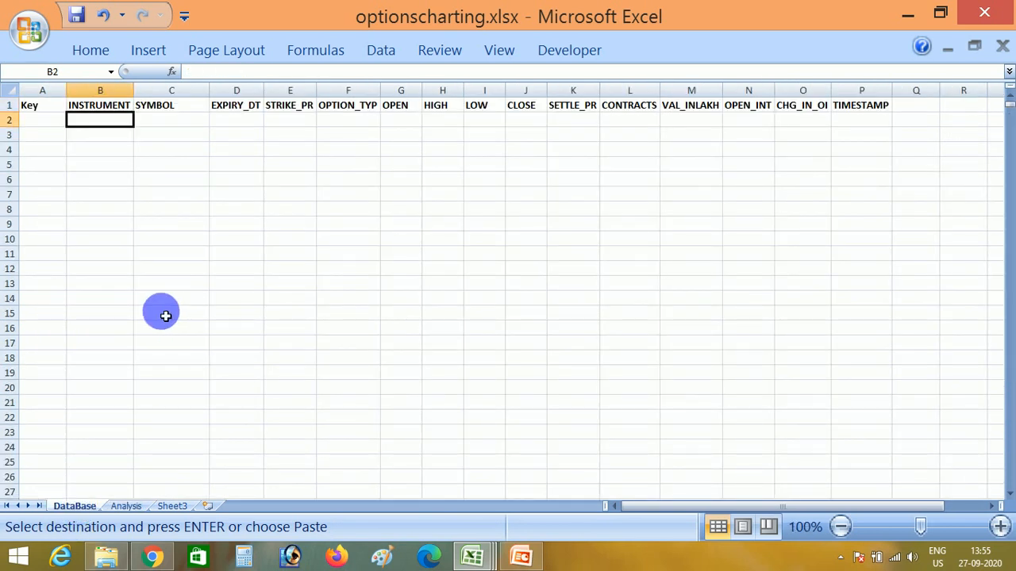
pyautogui.hotkey('ctrl', 'v')
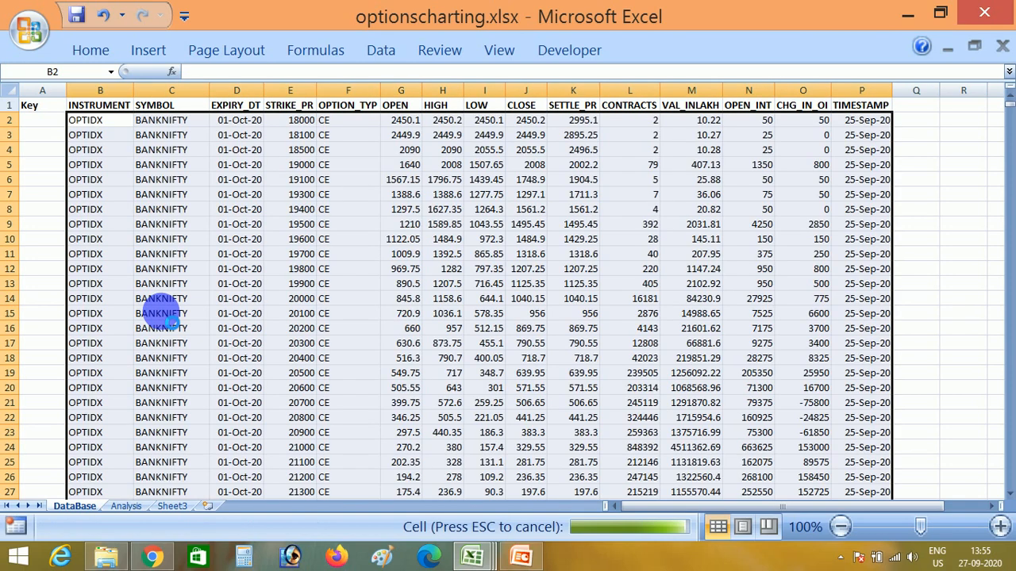
pyautogui.press('Down')
pyautogui.press('Up')
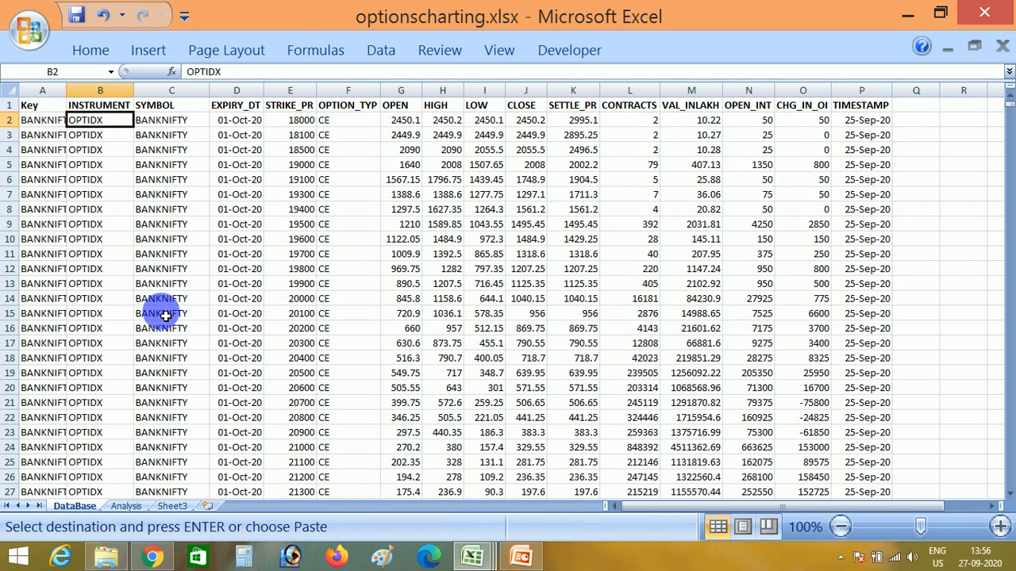
pyautogui.hotkey('ctrl', 'Down')
pyautogui.hotkey('ctrl', 'Up')
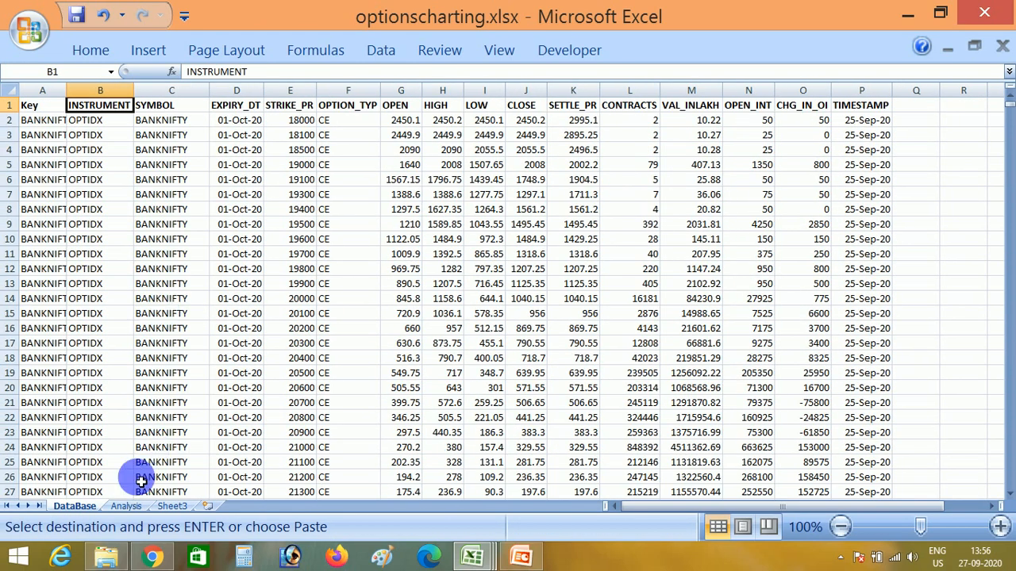
pyautogui.click(127, 506)
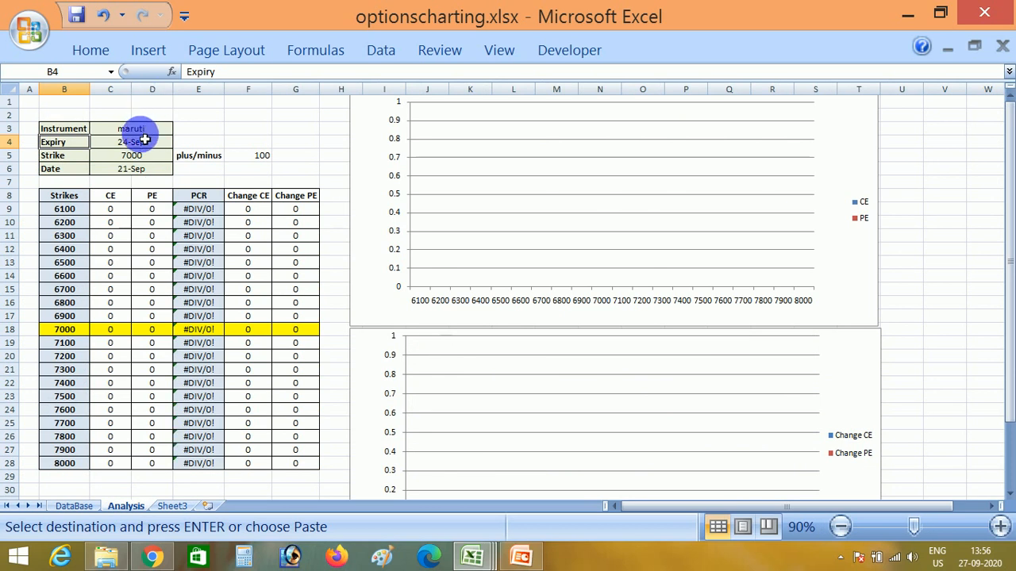
# Set the Expiry in the Analysis sheet to 25-Sep
pyautogui.click(136, 140)
pyautogui.click(144, 148)
pyautogui.press('alt')
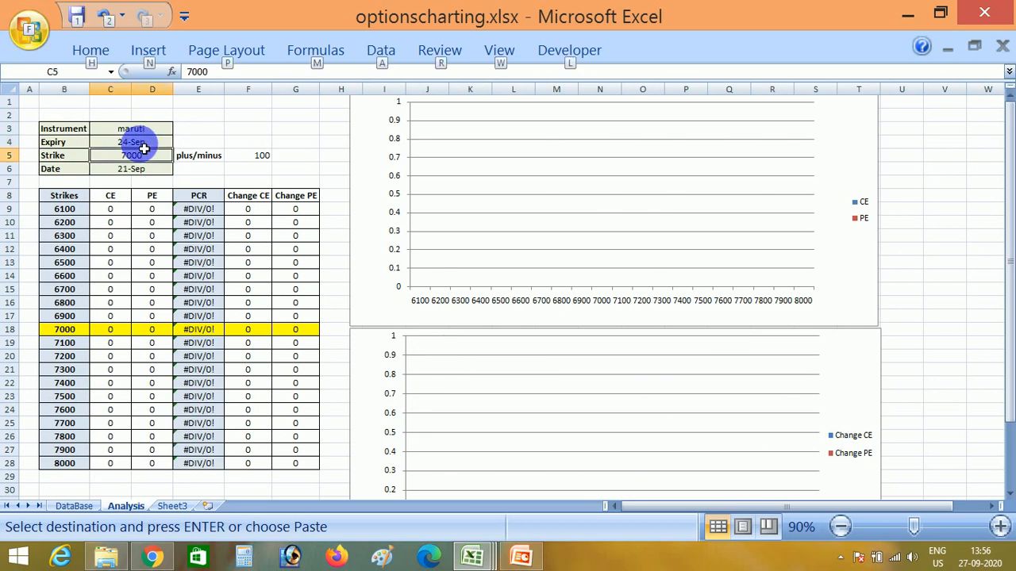
pyautogui.press('f')
pyautogui.press('Escape')
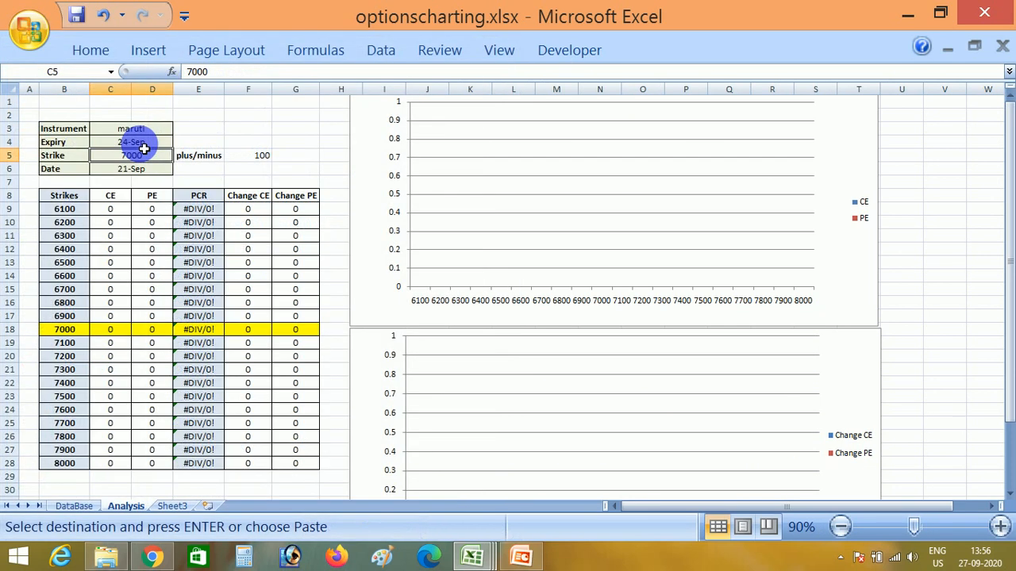
pyautogui.click(151, 145)
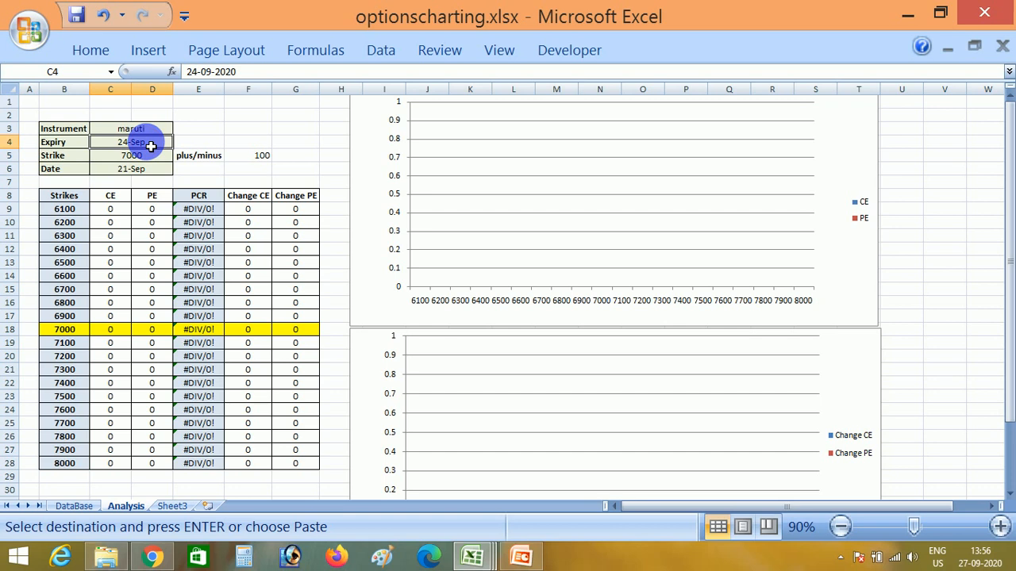
pyautogui.write('25/9')
pyautogui.press('Return')
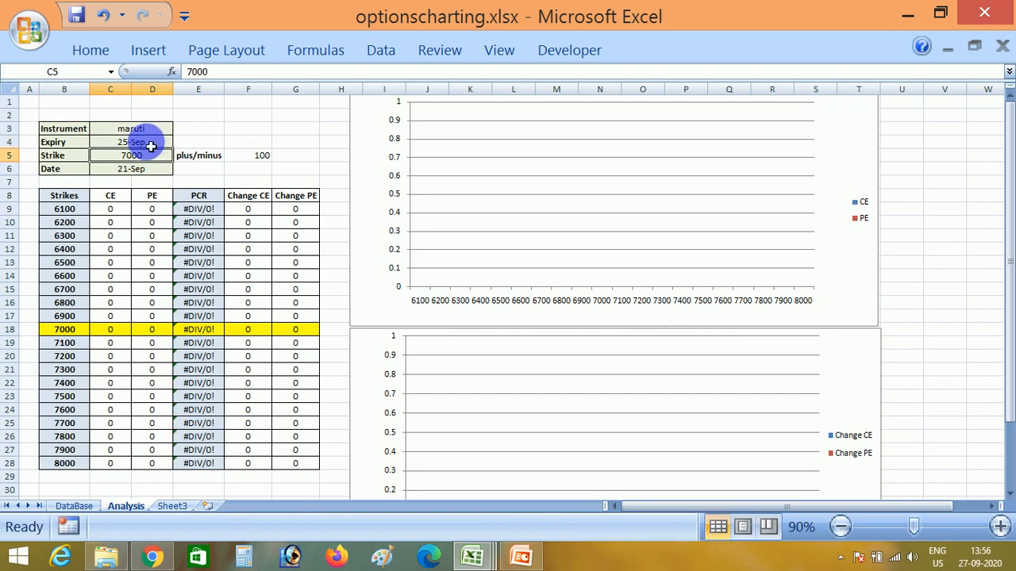
# Set the Instrument in the Analysis sheet to nifty
pyautogui.press('Up')
pyautogui.press('Up')
pyautogui.write('nifty')
pyautogui.press('Return')
pyautogui.press('Down')
pyautogui.press('Down')
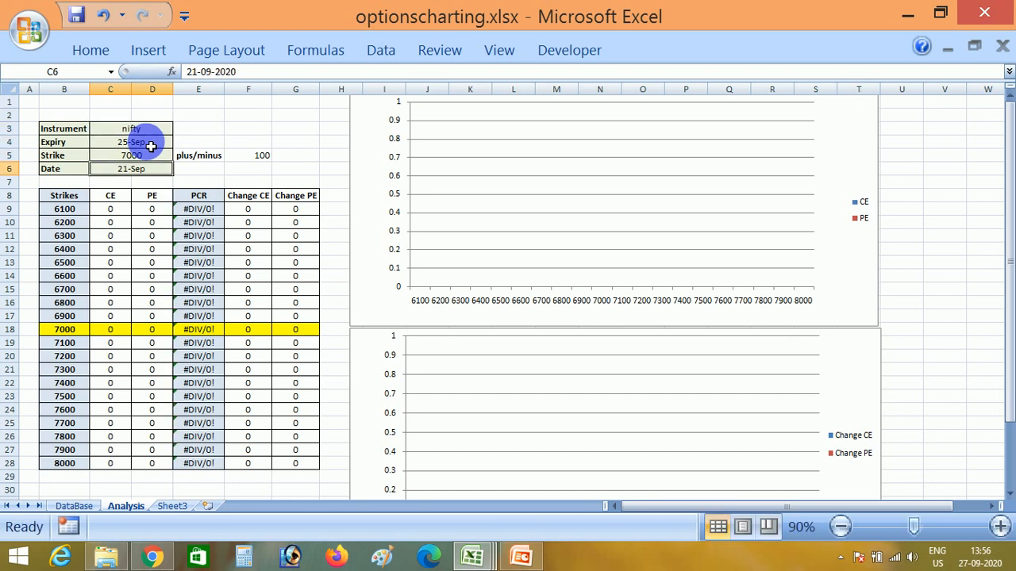
# Change the Expiry in the Analysis sheet to 24-Sep
pyautogui.press('Up')
pyautogui.press('Up')
pyautogui.press('Down')
pyautogui.press('Down')
pyautogui.press('Up')
pyautogui.press('Up')
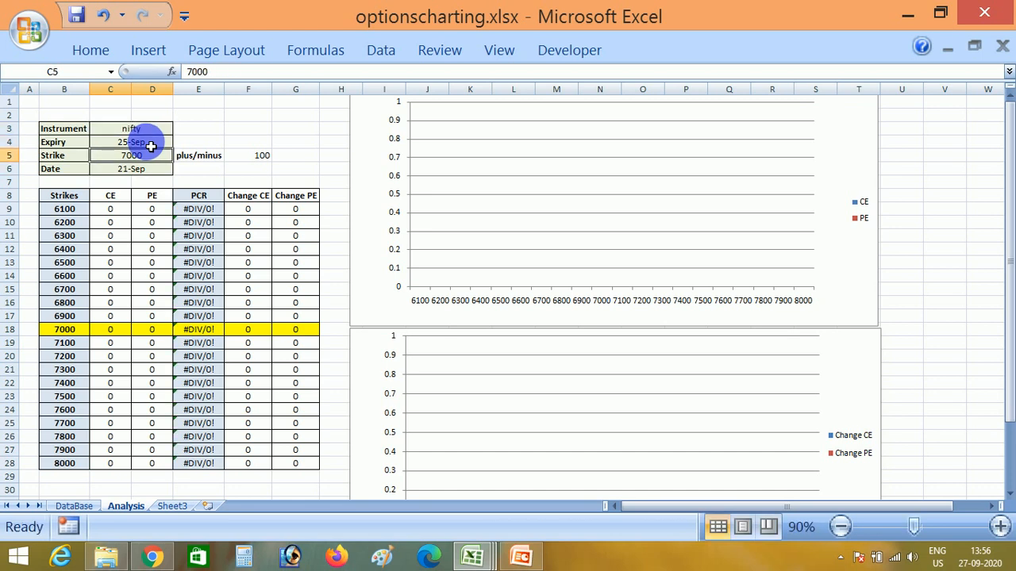
pyautogui.write('2')
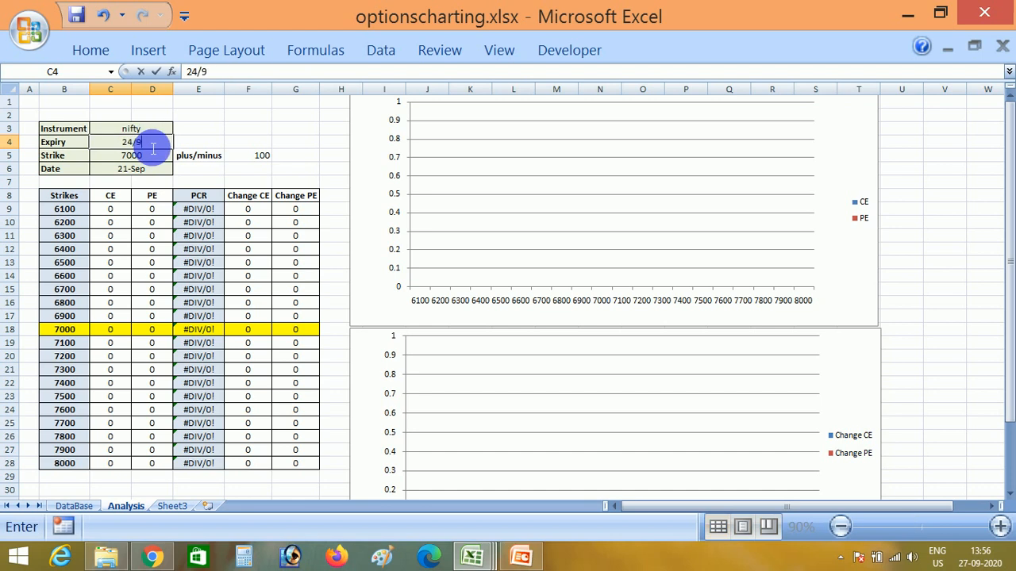
pyautogui.write('4/9')
pyautogui.press('Return')
pyautogui.press('Down')
pyautogui.press('Down')
pyautogui.press('Up')
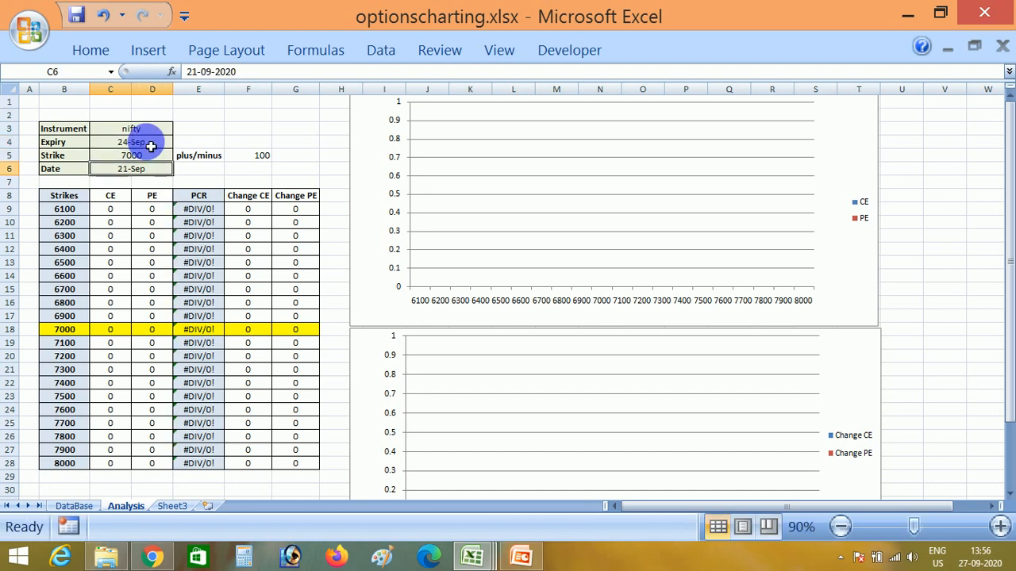
pyautogui.press('Up')
pyautogui.press('Up')
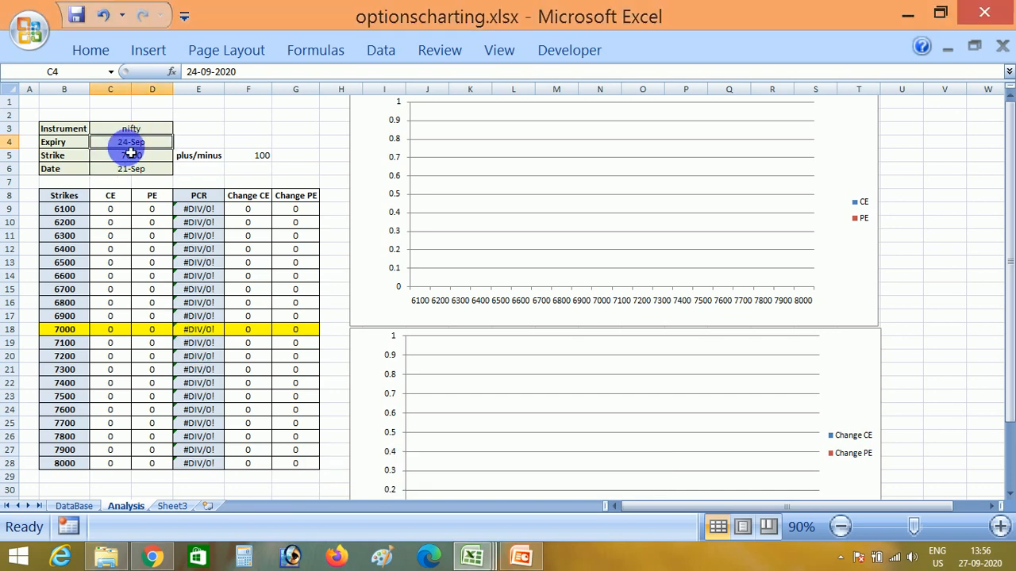
# Set the Expiry for the nifty option analysis to 29-Oct
pyautogui.write('29')
pyautogui.press('Return')
pyautogui.press('Down')
pyautogui.press('Down')
pyautogui.press('Up')
pyautogui.press('Up')
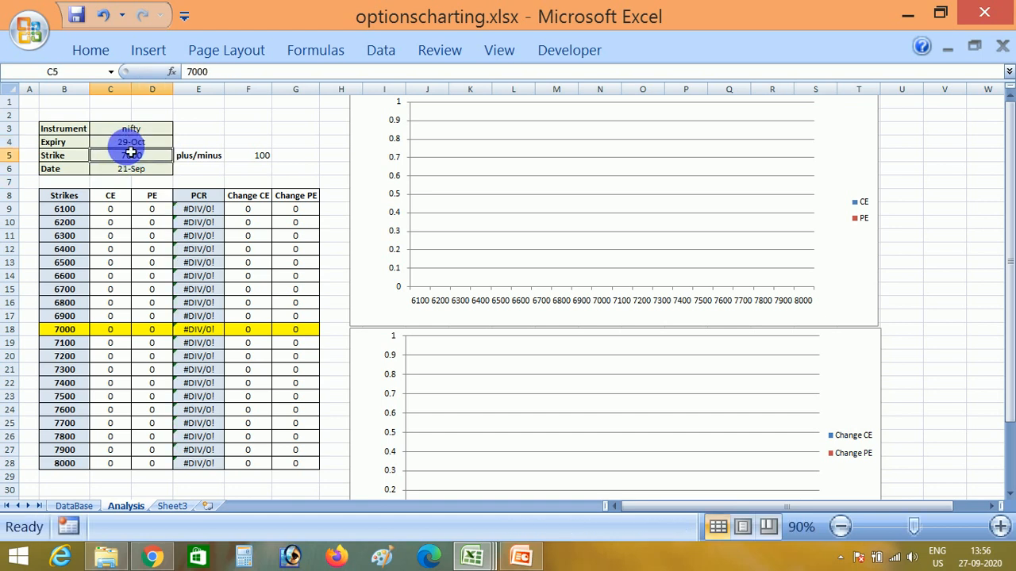
# Set the Strike to 11000 and the Date to 25-Sep in the Analysis sheet
pyautogui.press('Up')
pyautogui.press('Up')
pyautogui.press('Down')
pyautogui.press('Down')
pyautogui.press('Down')
pyautogui.press('Up')
pyautogui.write('11000')
pyautogui.press('Return')
pyautogui.press('Down')
pyautogui.press('Up')
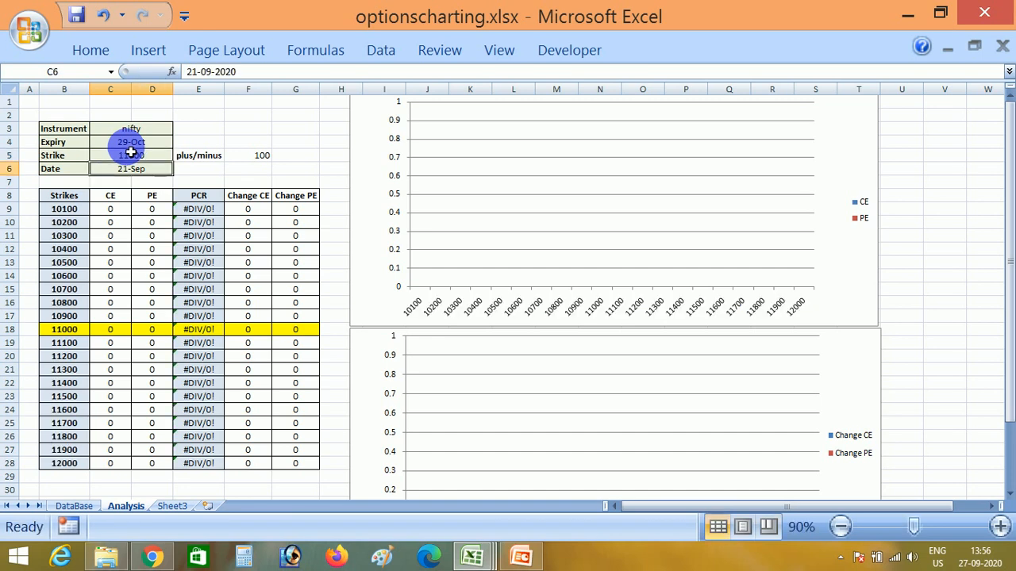
pyautogui.write('25/9')
pyautogui.press('Return')
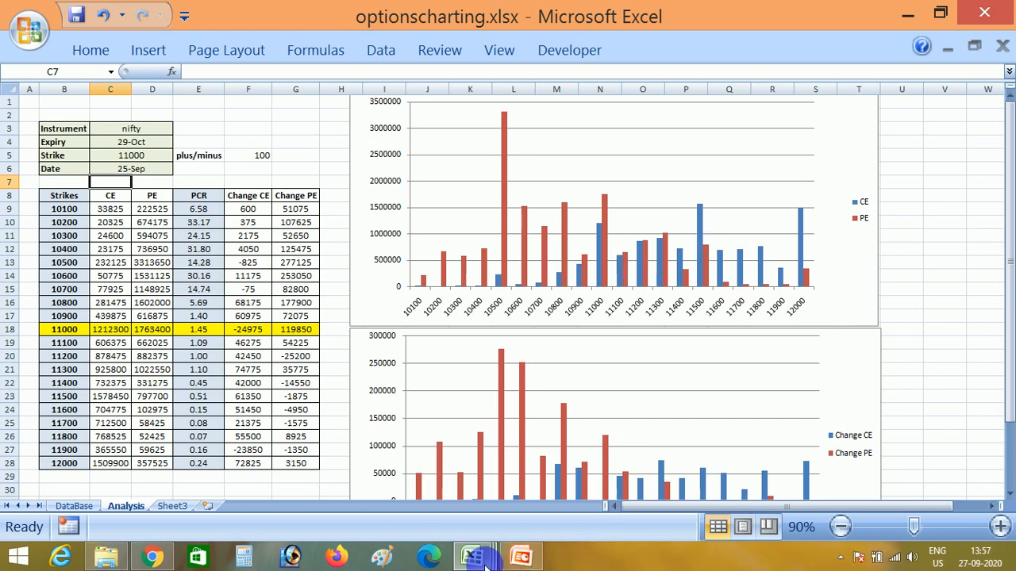
# Switch to FutureMacro.xlsm and open the Macro sheet to look at the user manual and links
pyautogui.moveTo(486, 566)
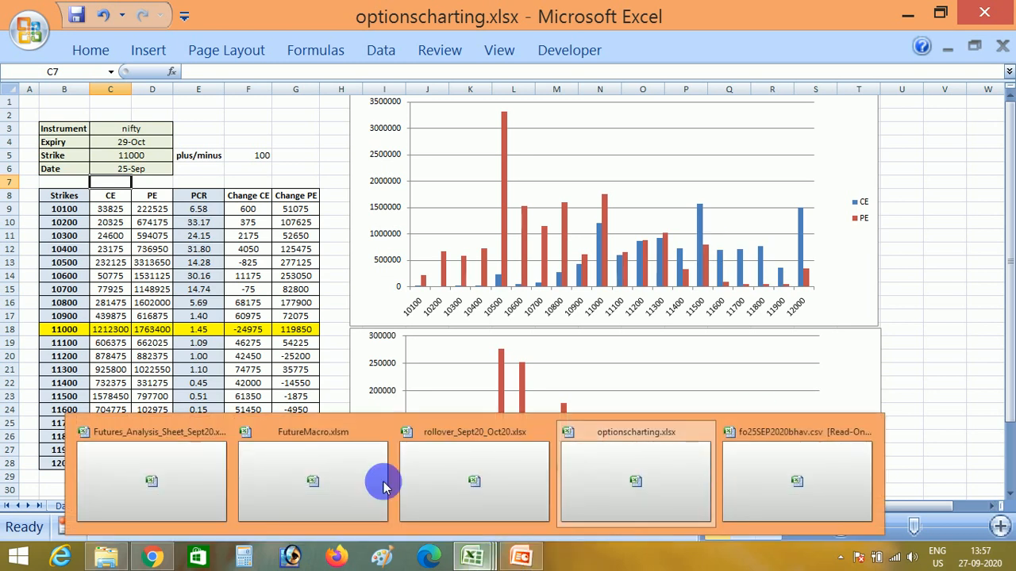
pyautogui.click(350, 472)
pyautogui.click(270, 261)
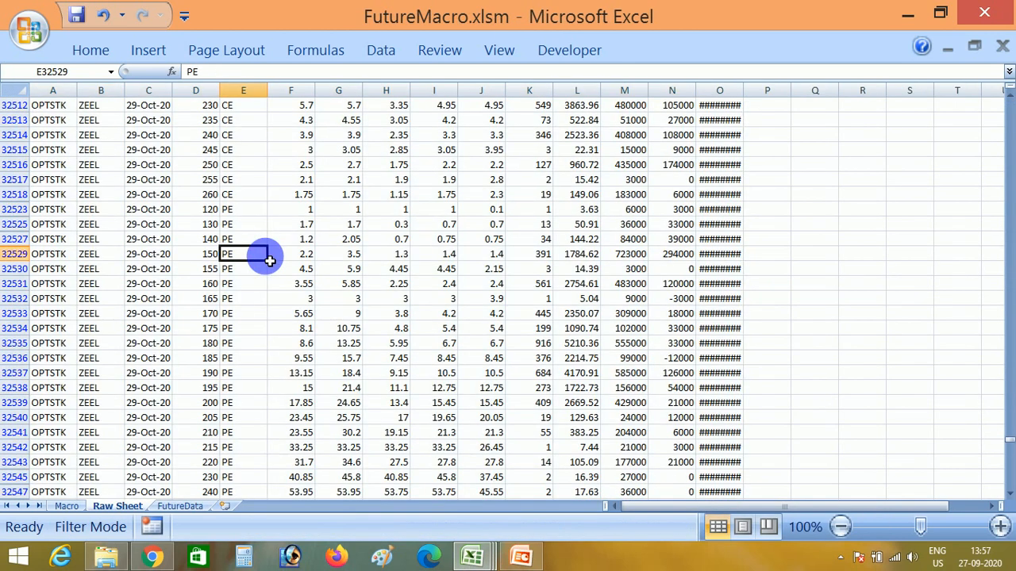
pyautogui.click(161, 507)
pyautogui.click(67, 506)
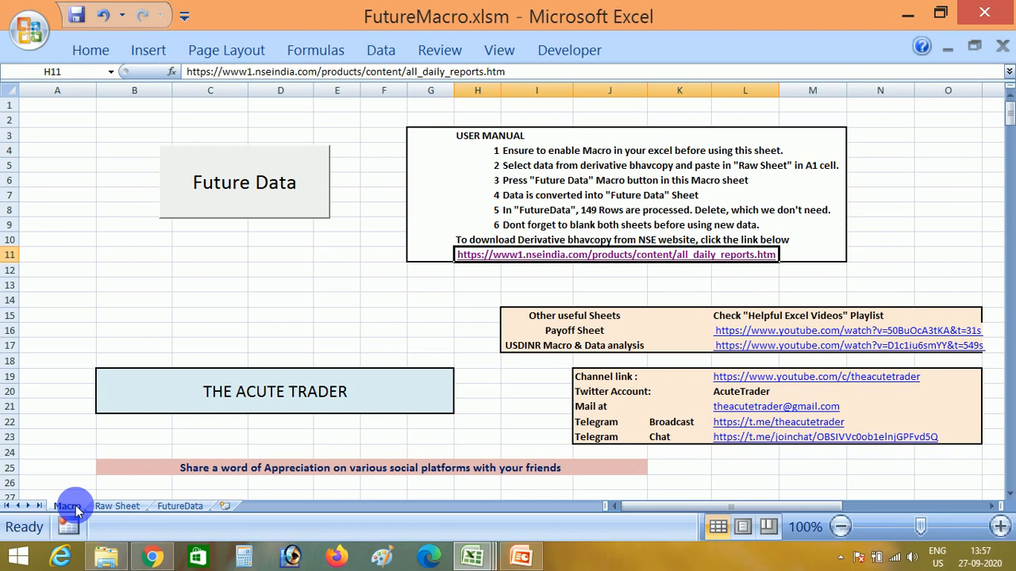
# Look at The Acute Trader's YouTube videos in Chrome, and show the Thanks for Watching slide of Disclaimer.pptx in PowerPoint
pyautogui.click(165, 561)
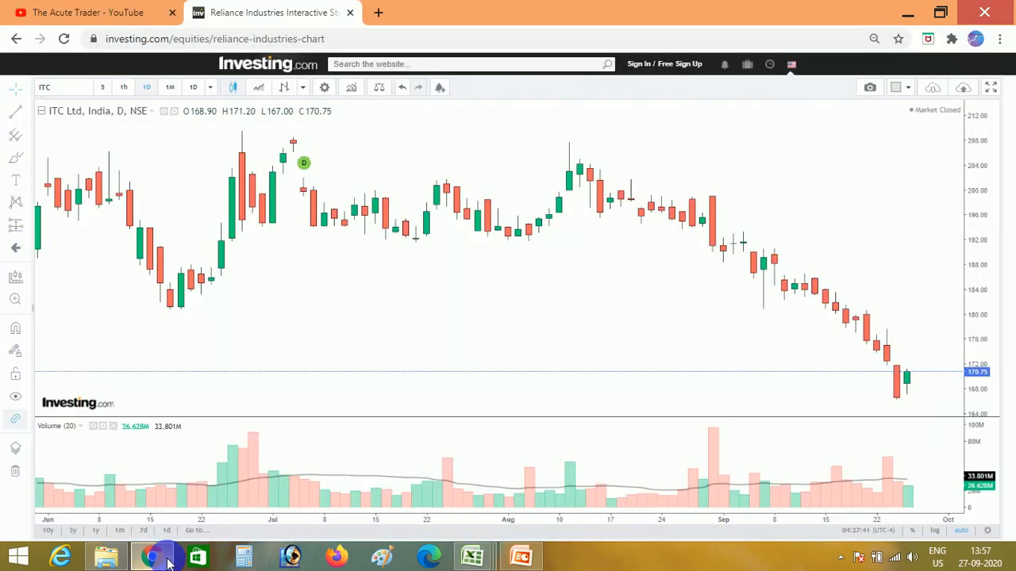
pyautogui.click(20, 12)
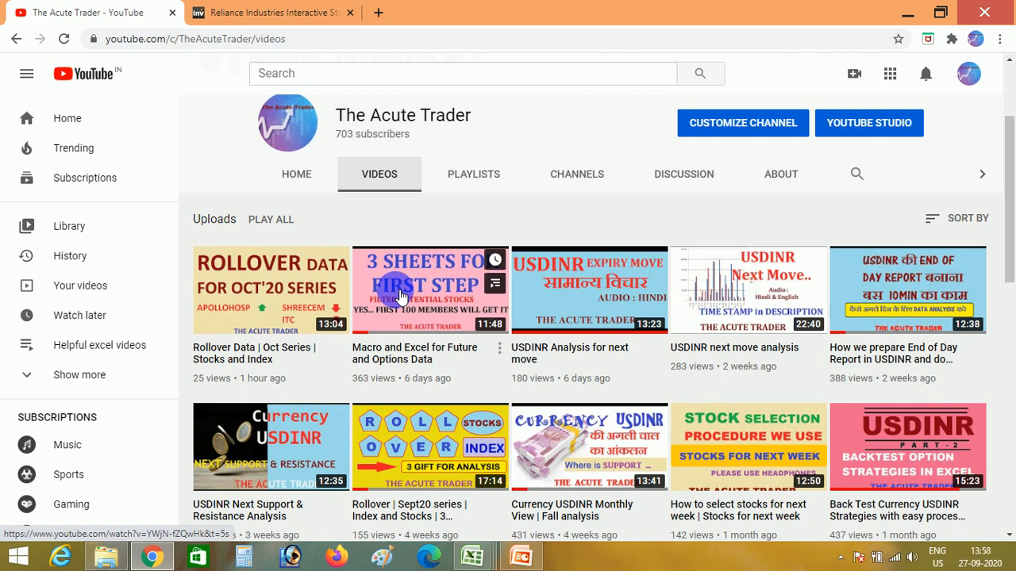
pyautogui.click(520, 556)
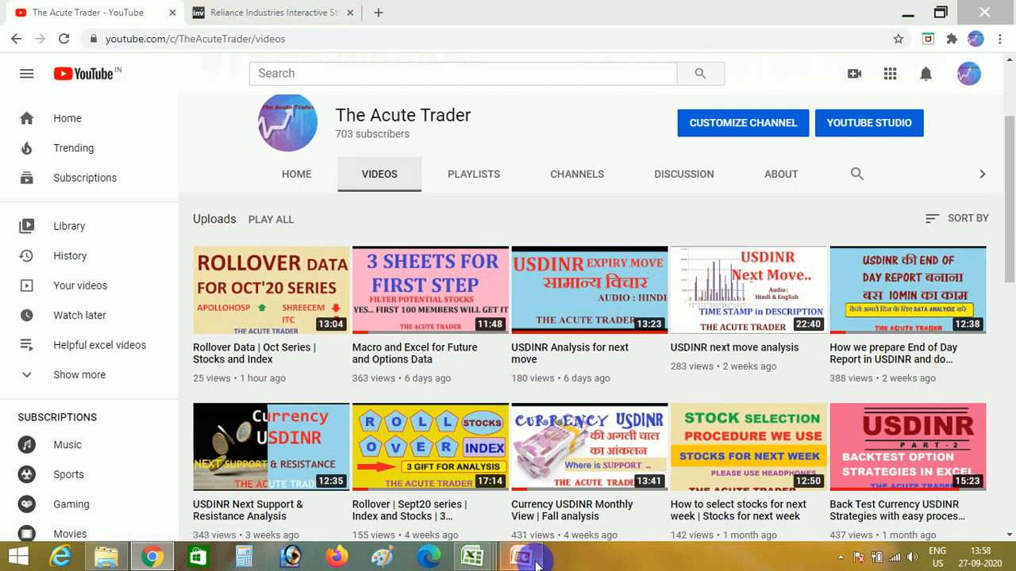
pyautogui.scroll(-1, 675, 405)
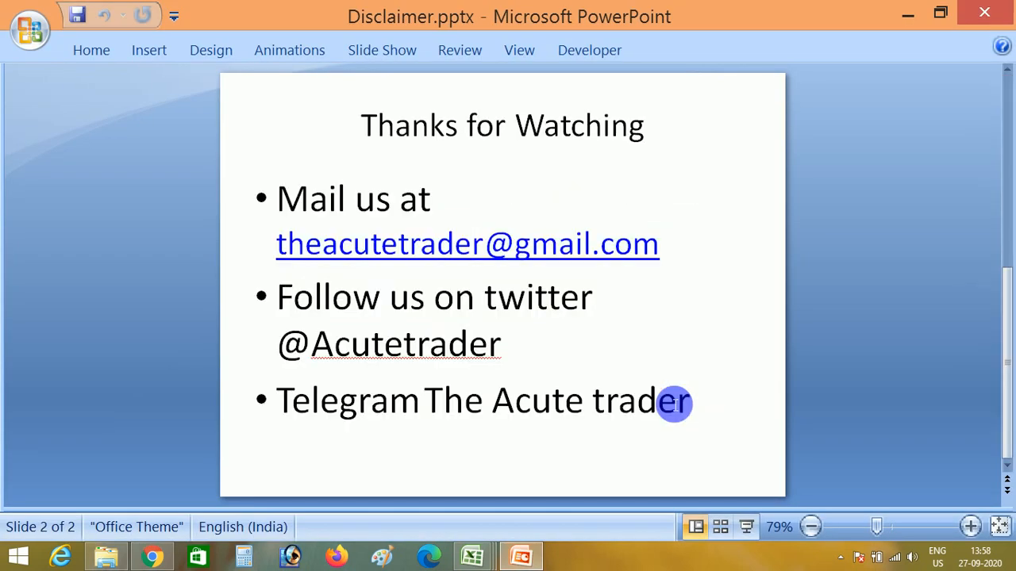